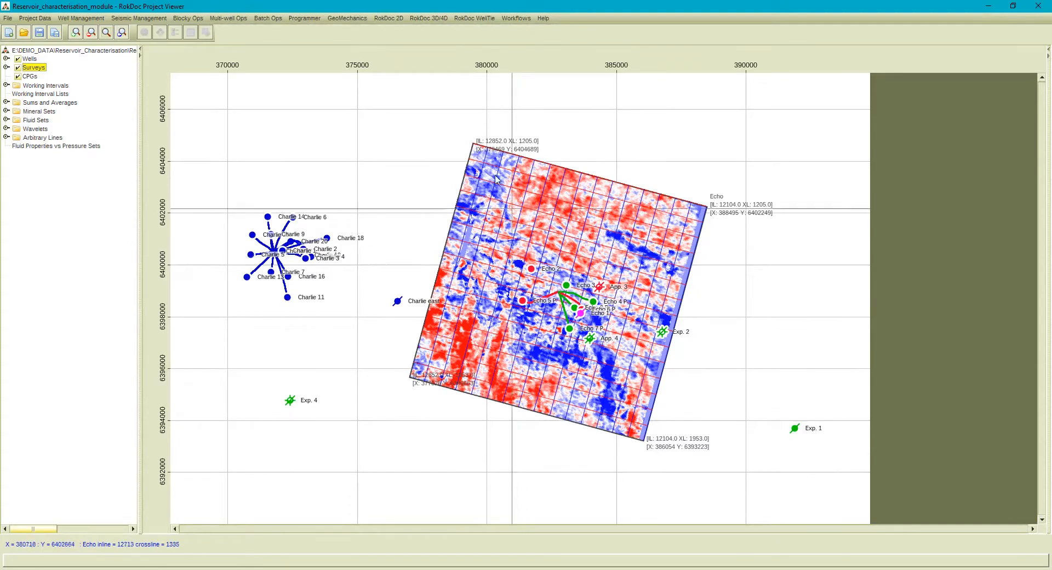
Create a new 3D session on the Echo survey with the Angle_stacks pre-stack data included.
left_click(438, 20)
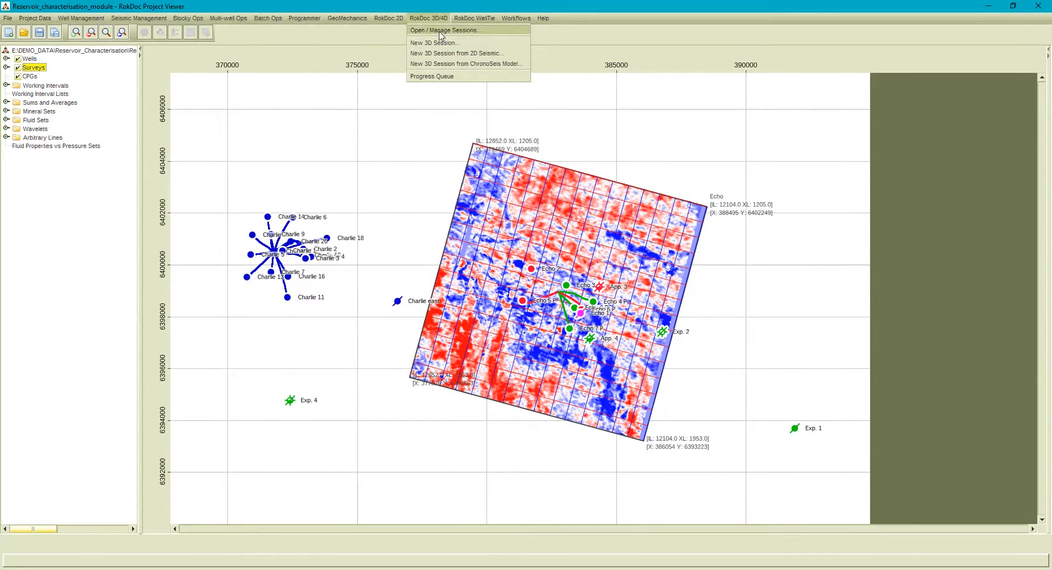
left_click(441, 44)
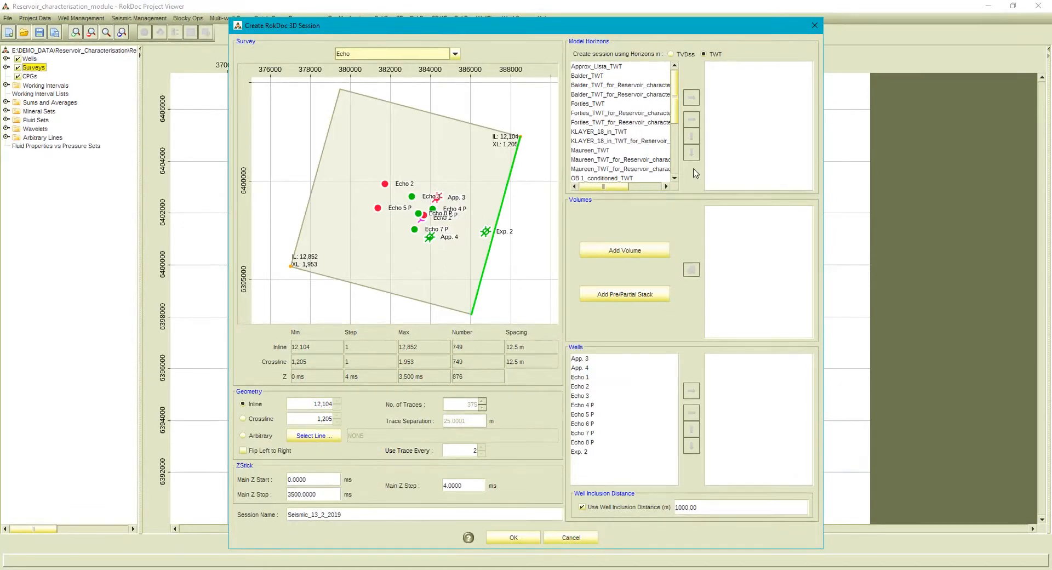
left_click(652, 252)
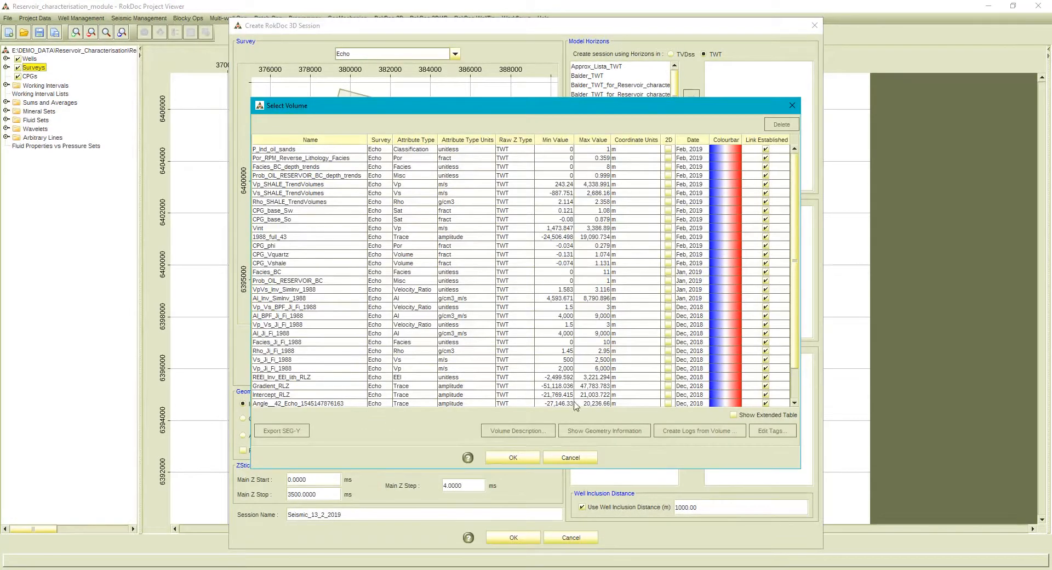
left_click(525, 458)
left_click(613, 305)
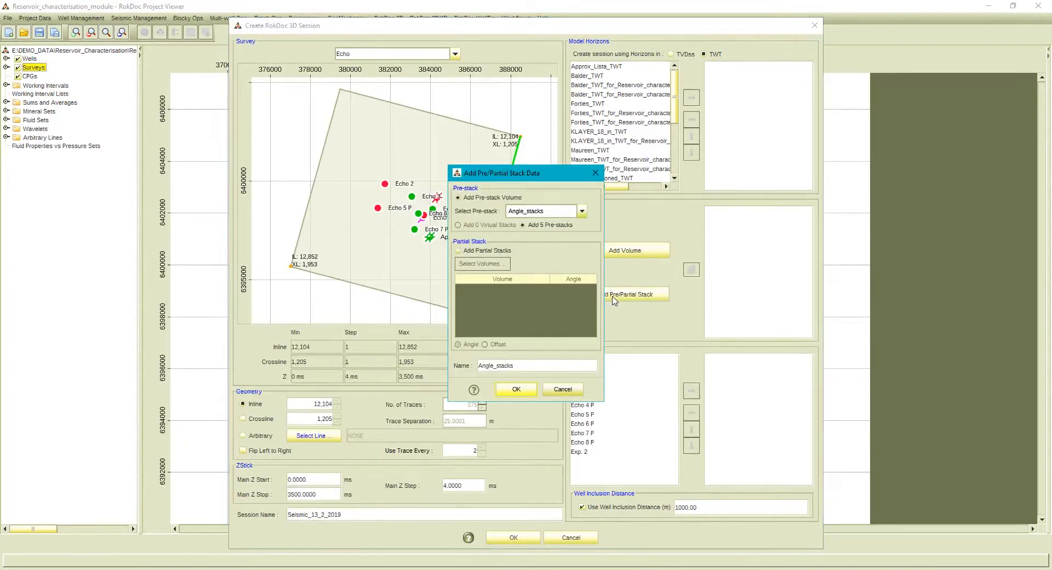
left_click(521, 390)
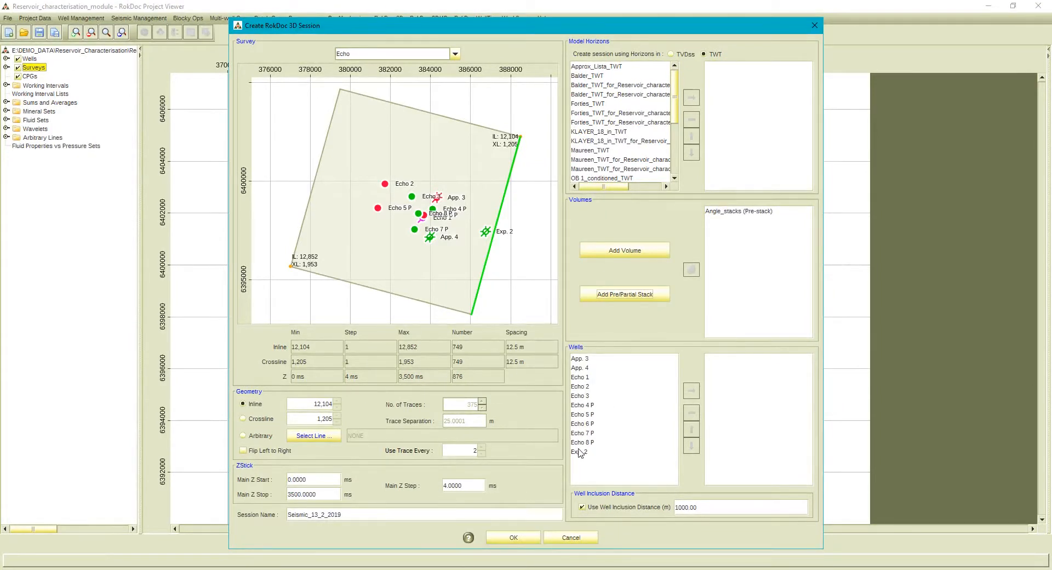
left_click(510, 537)
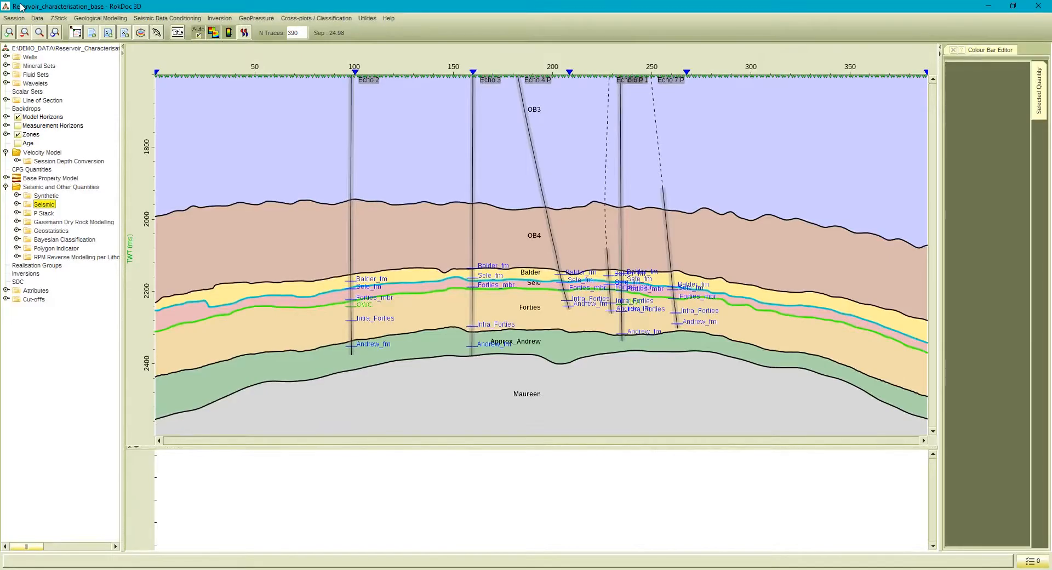
Hide the Echo 4 P well in the section and show it again.
left_click(6, 57)
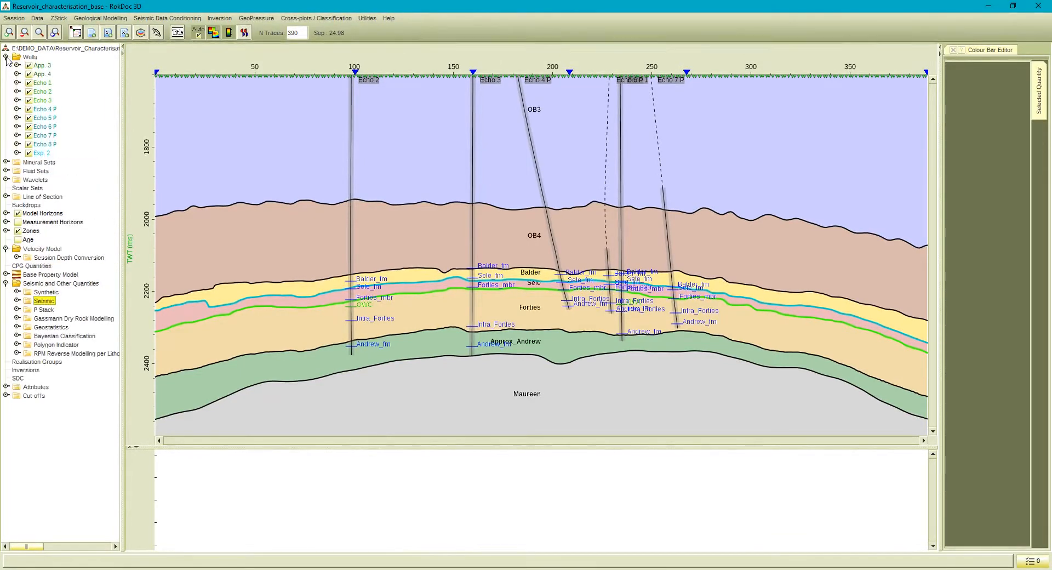
left_click(29, 109)
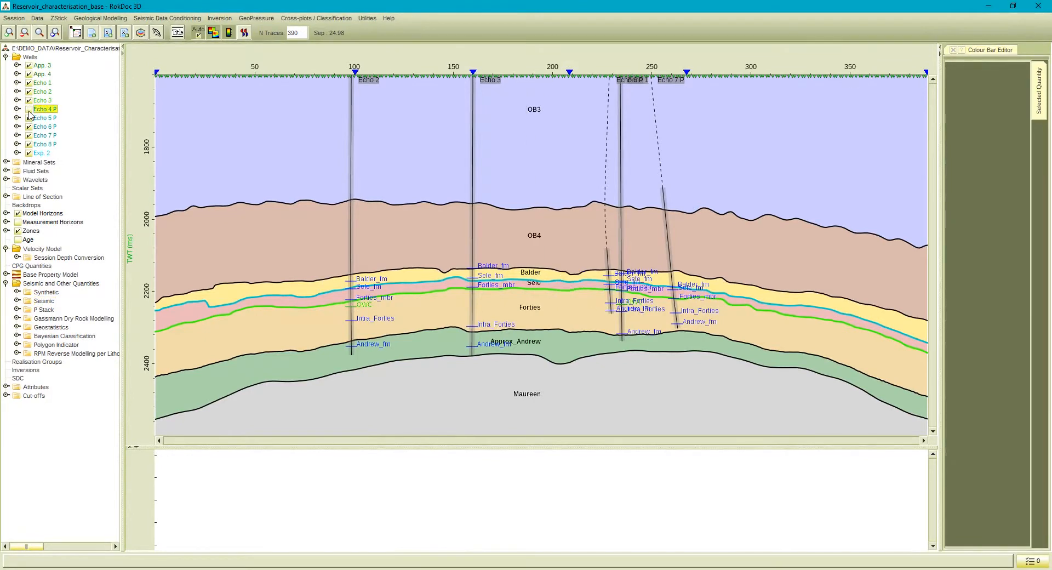
left_click(29, 110)
left_click(6, 57)
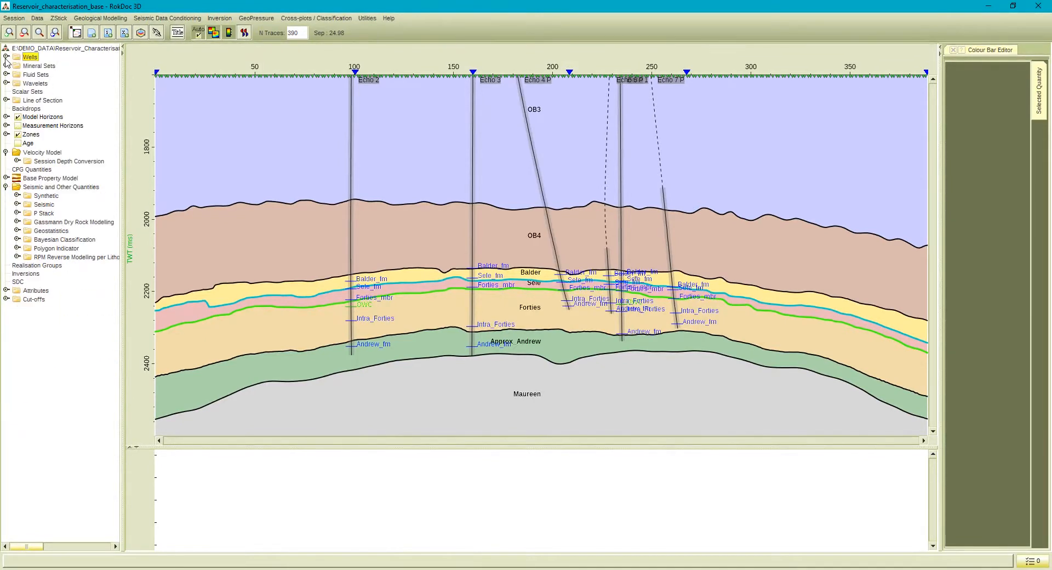
Hide and restore the Sele model horizon, and look through the list of zones.
left_click(6, 117)
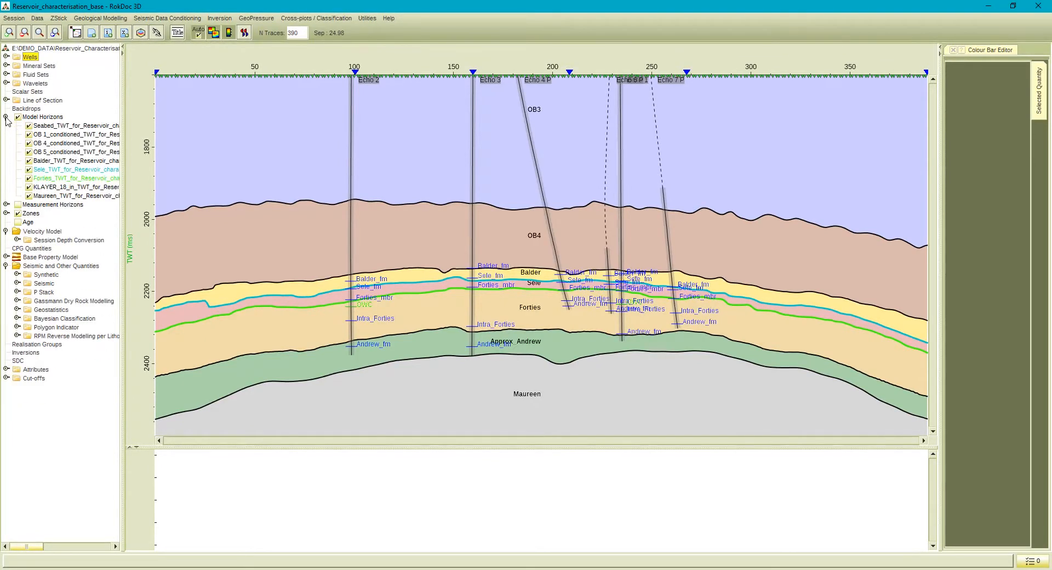
left_click(29, 170)
left_click(29, 169)
left_click(6, 116)
left_click(6, 134)
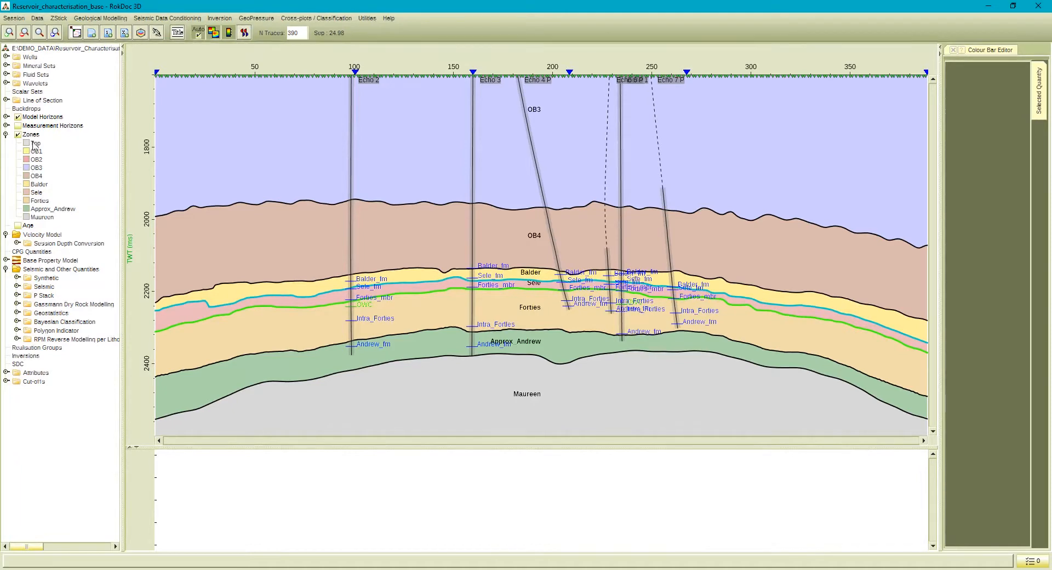
left_click(6, 135)
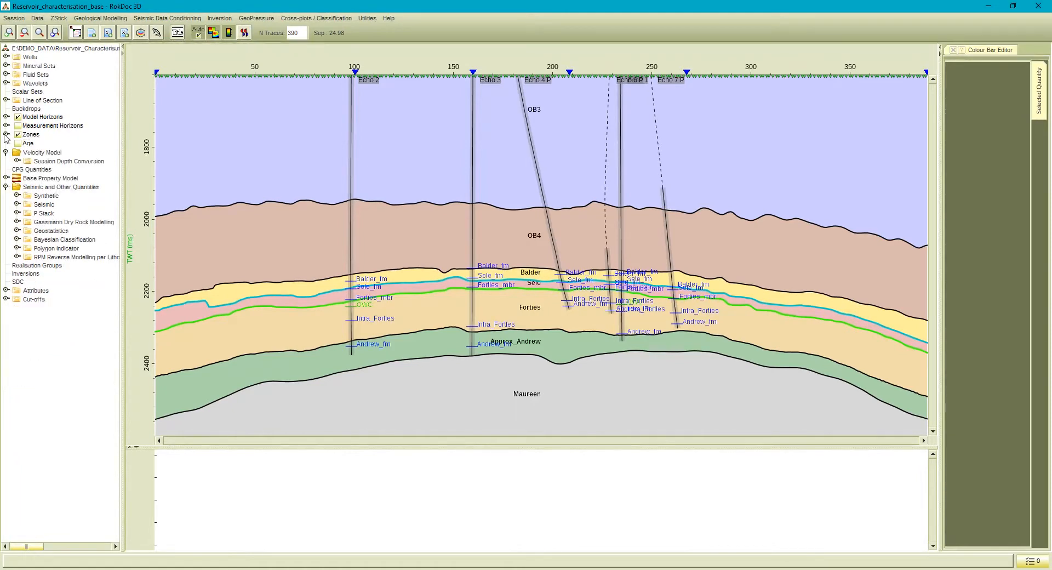
Display the 1988_full_43 seismic volume in the section and hide the zone colours.
left_click(17, 205)
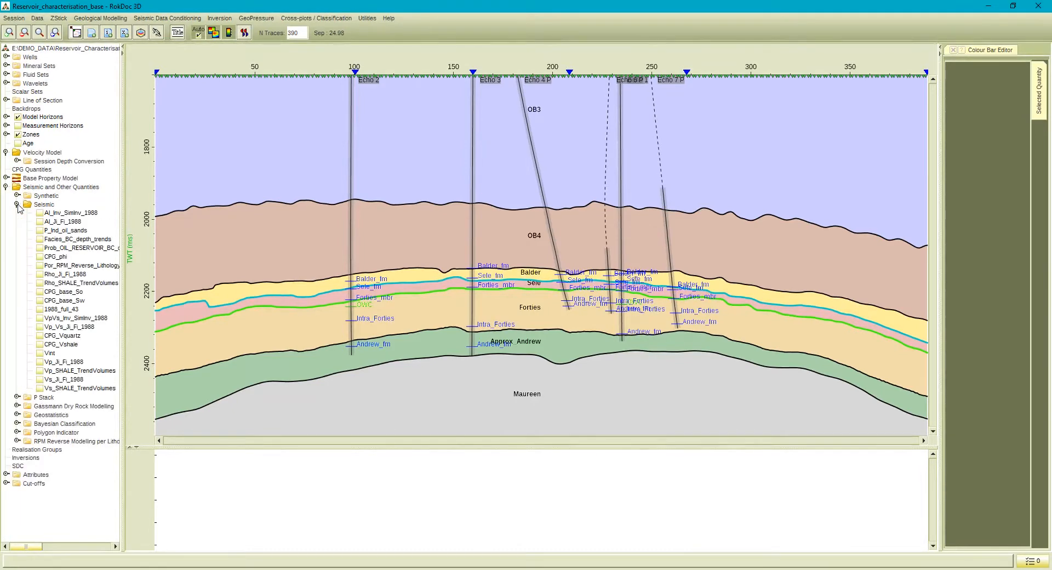
left_click(40, 310)
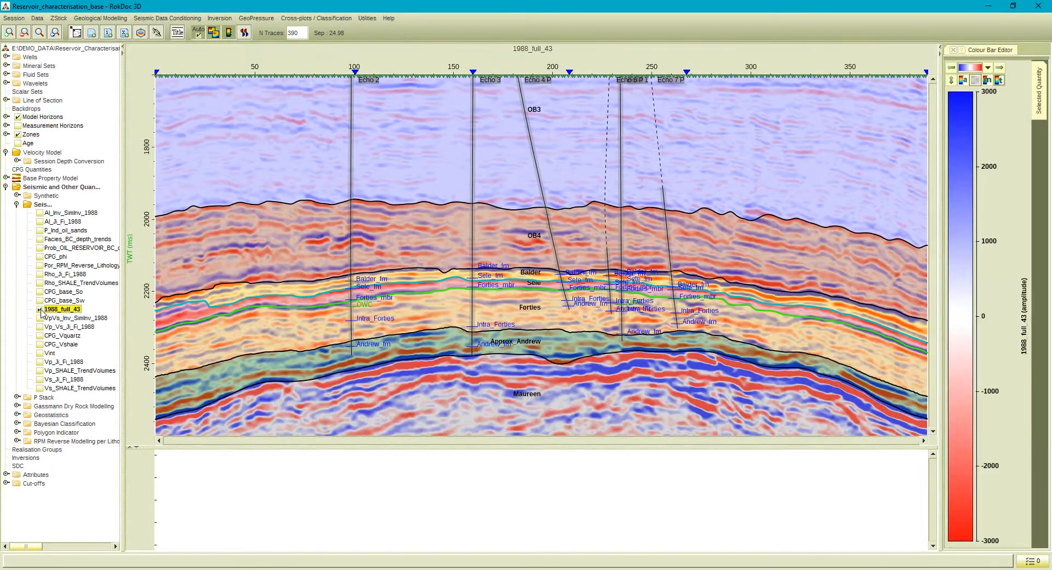
left_click(17, 204)
left_click(19, 135)
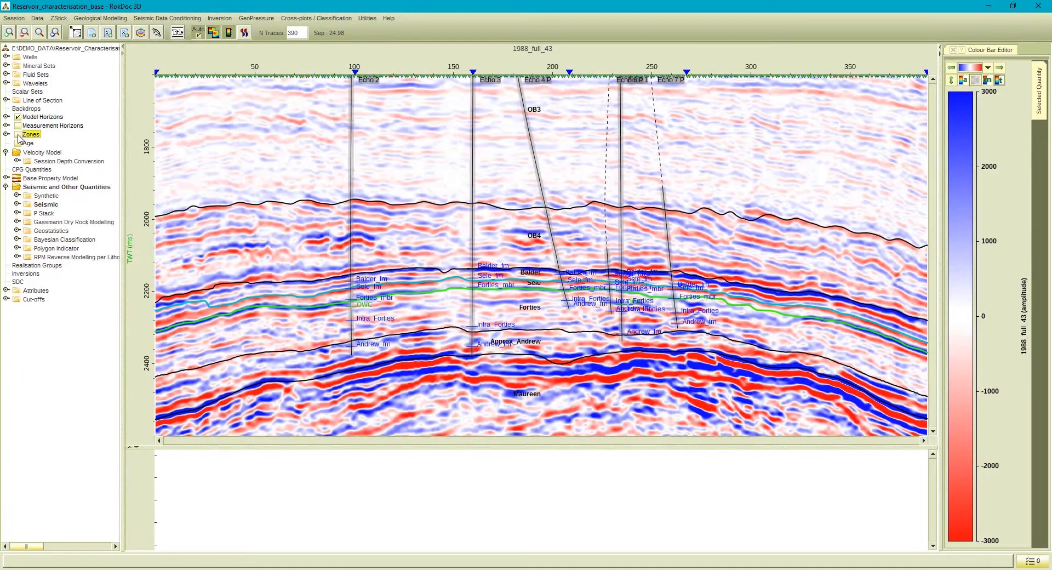
Review the zone stratigraphy and the depth conversion types in the zone editor, without applying changes.
left_click(84, 18)
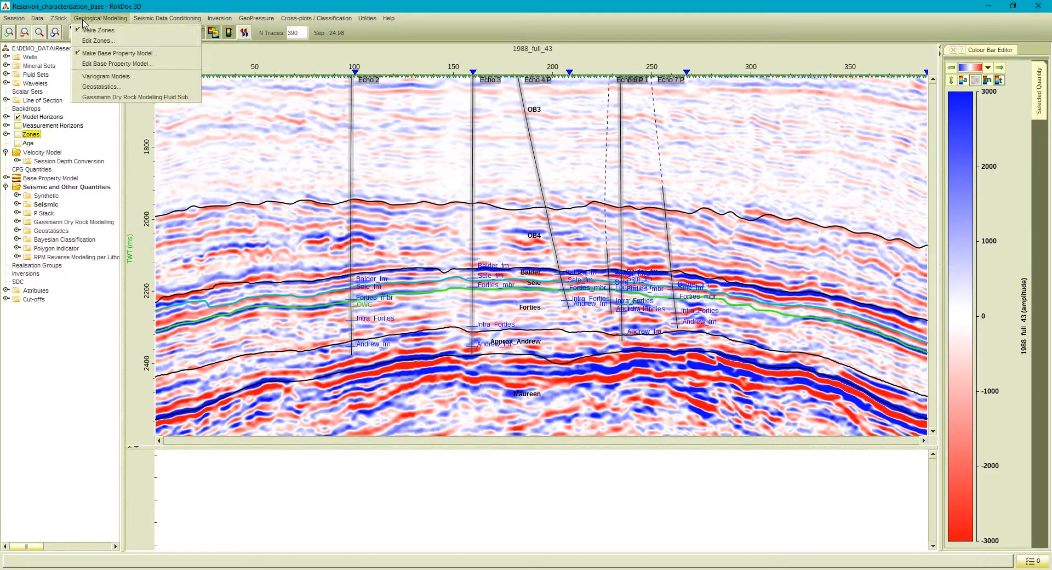
left_click(97, 47)
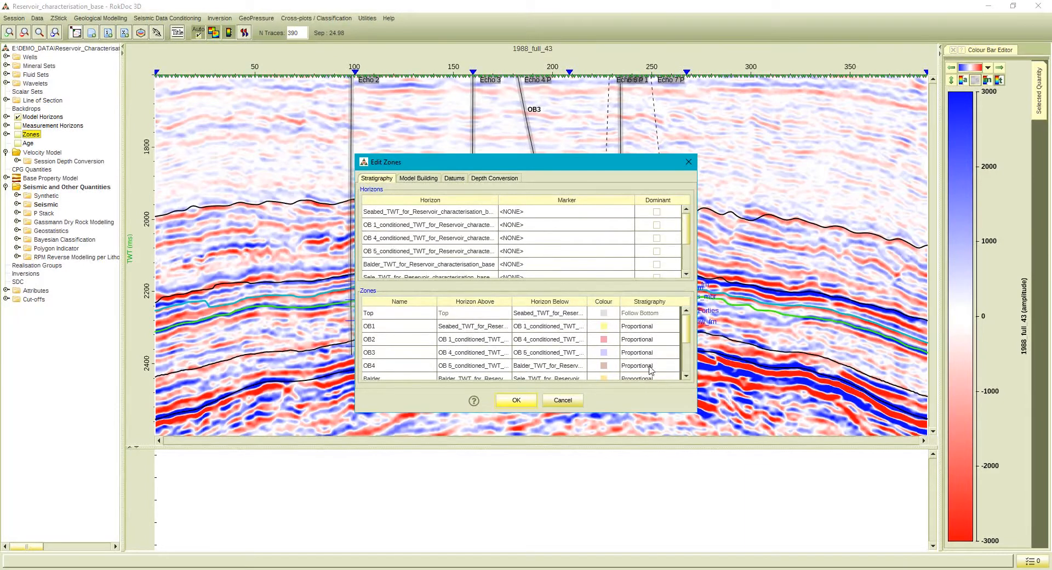
scroll(690, 336, "down", 1)
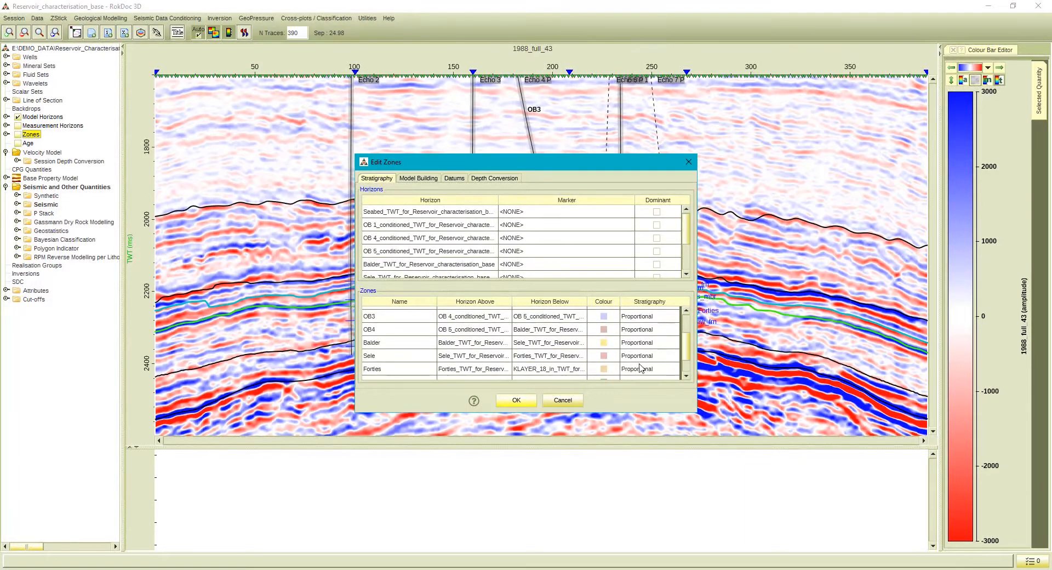
left_click(505, 182)
left_click(488, 196)
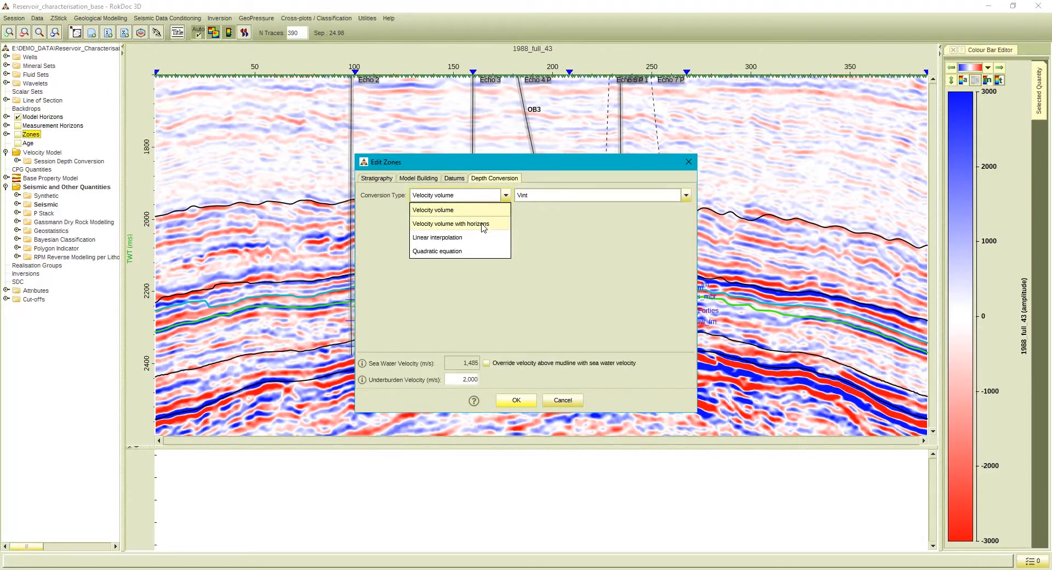
left_click(465, 211)
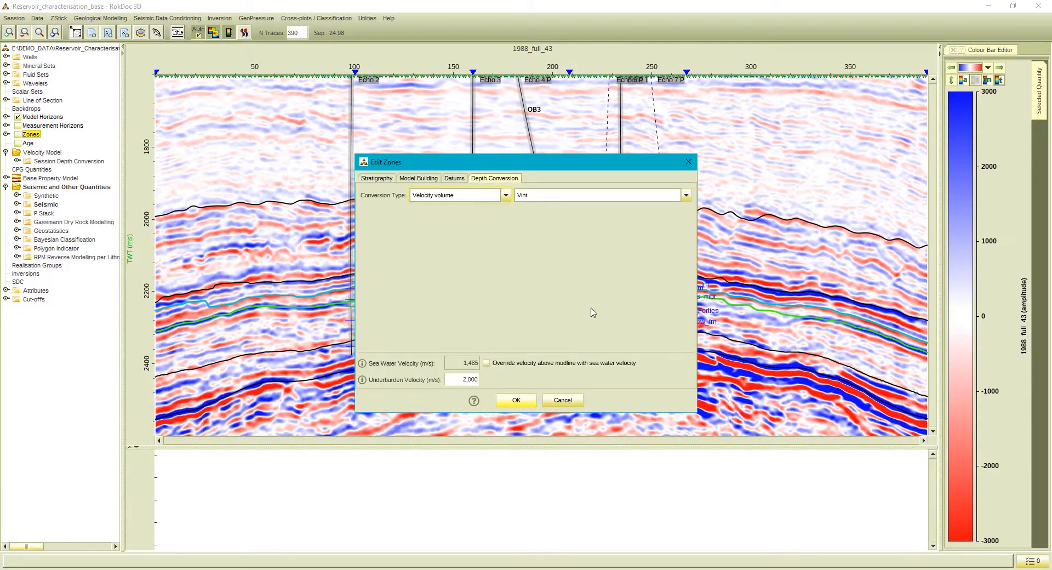
left_click(574, 399)
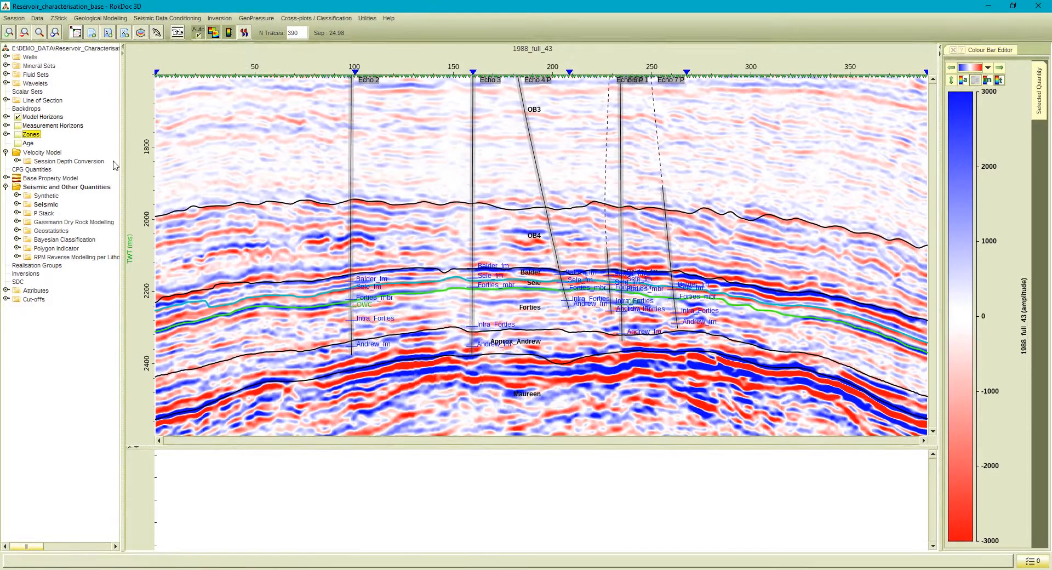
Overlay the session's Velocity Field on the seismic, and switch the vertical domain to TVDss and back to TWT.
left_click(17, 161)
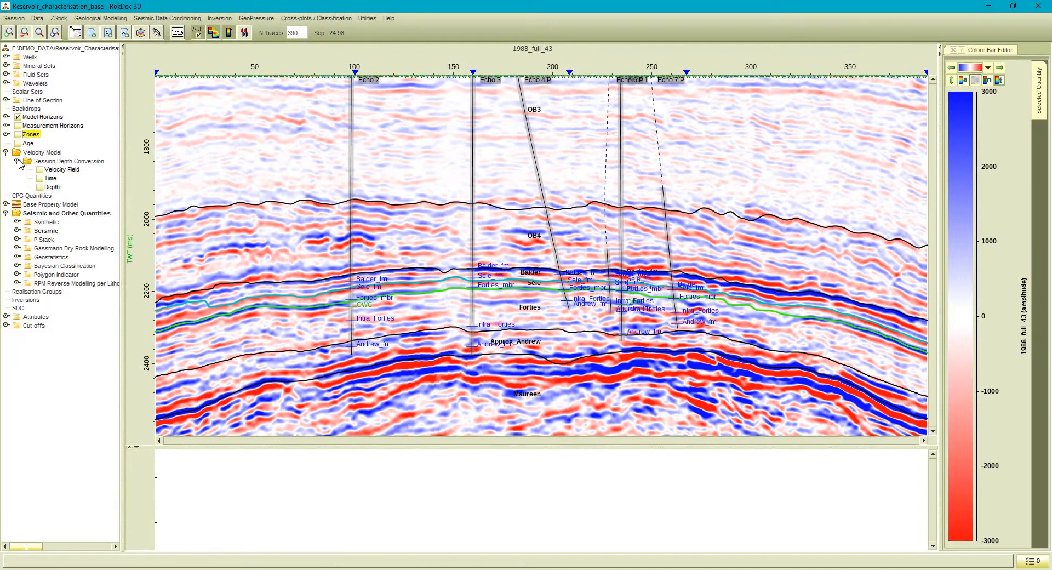
left_click(40, 169)
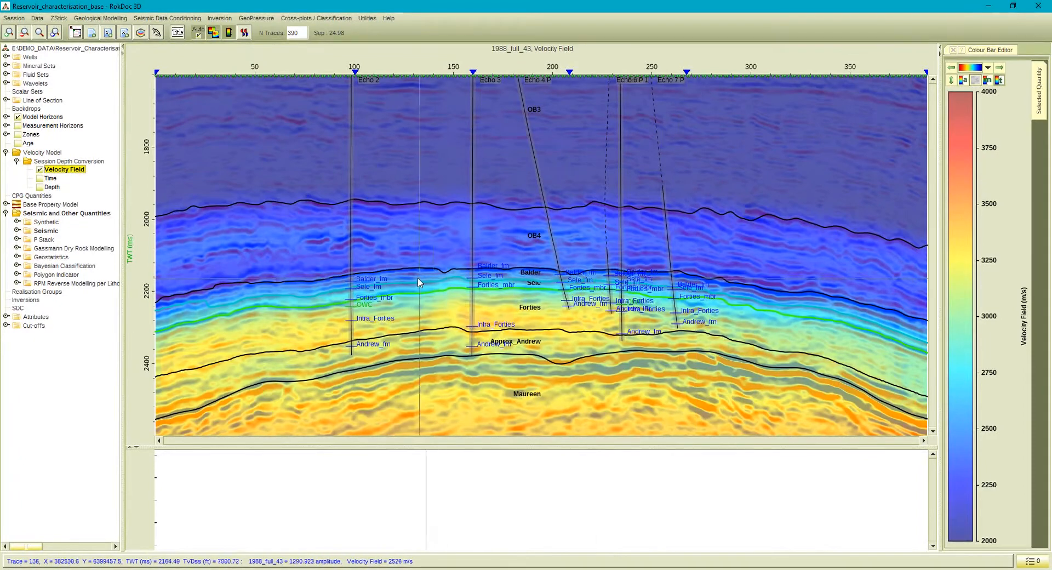
left_click(58, 21)
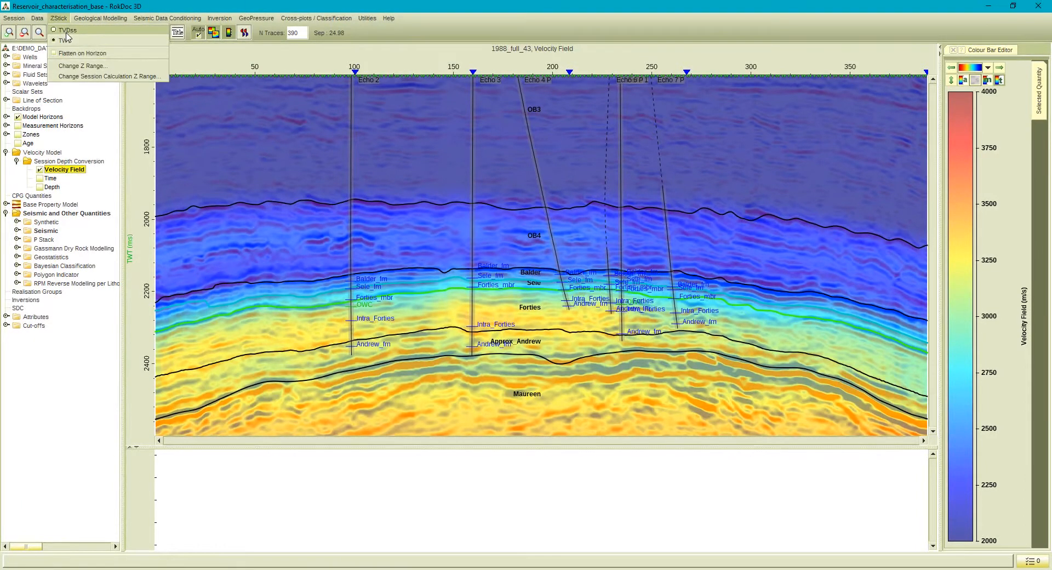
left_click(67, 31)
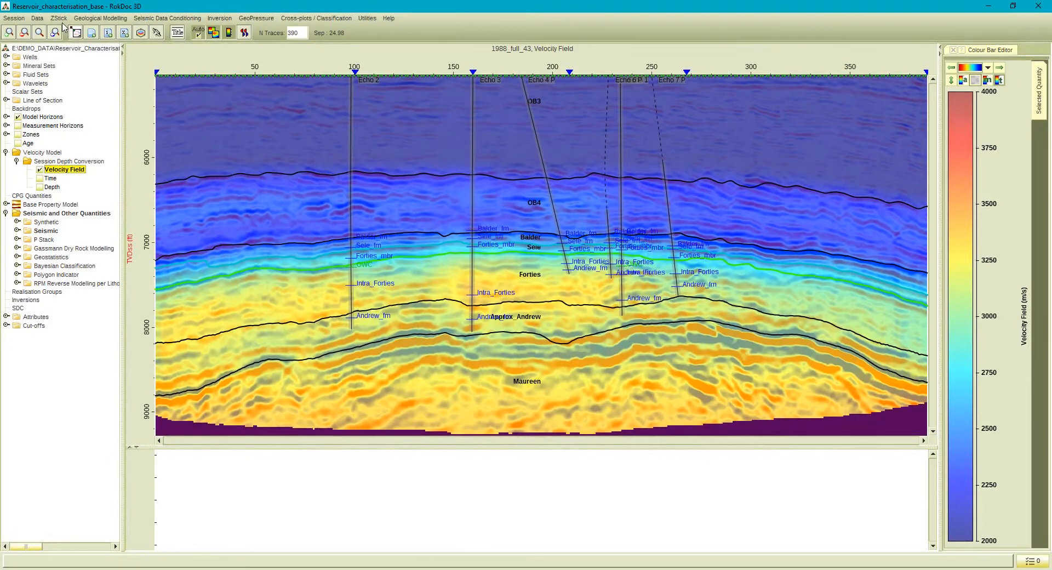
left_click(60, 18)
left_click(63, 41)
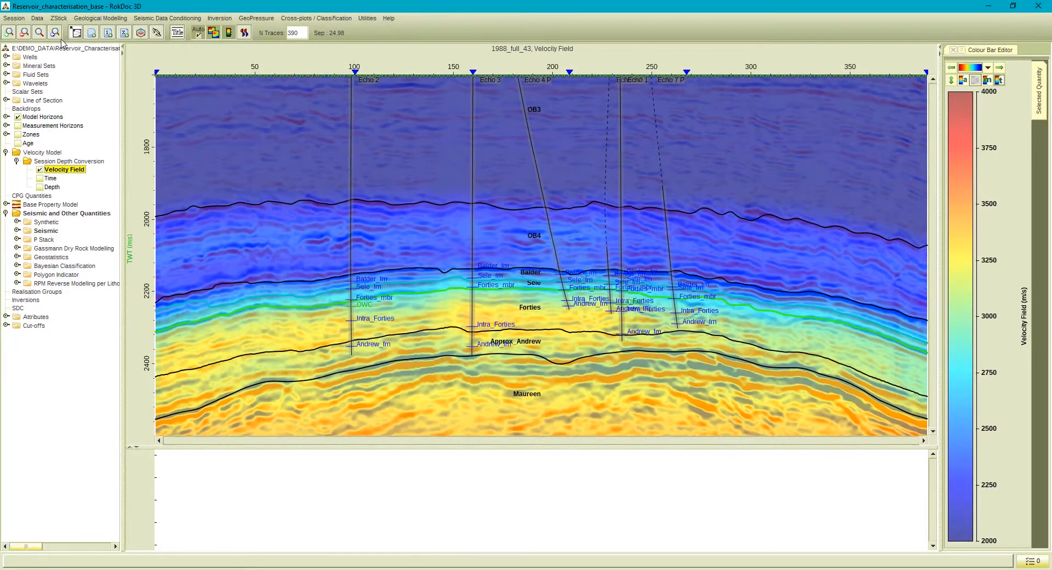
Flatten the section on the Forties_TWT_for_Reservoir_characterisation_base horizon.
left_click(59, 22)
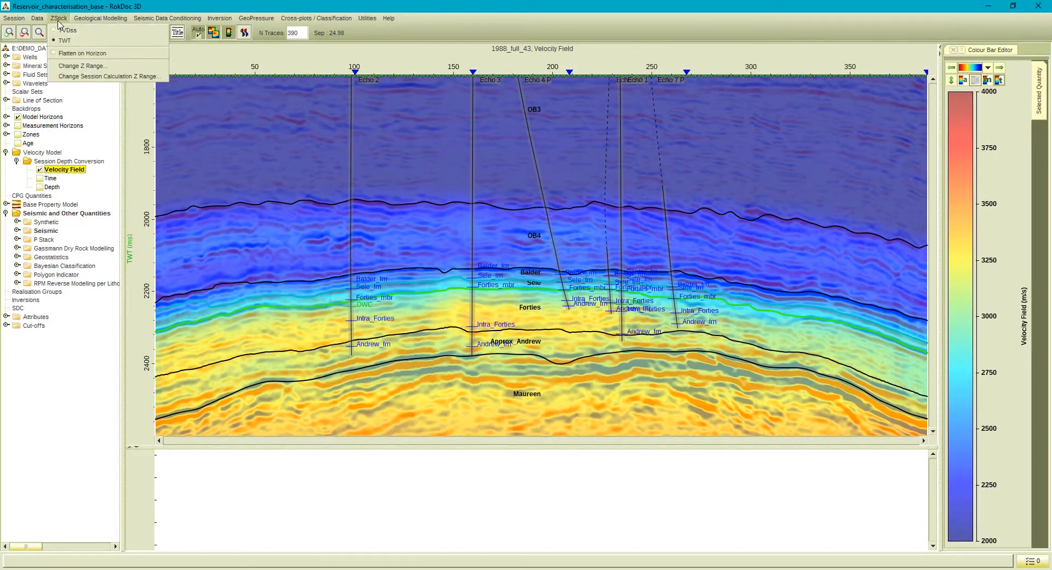
left_click(74, 53)
left_click(472, 288)
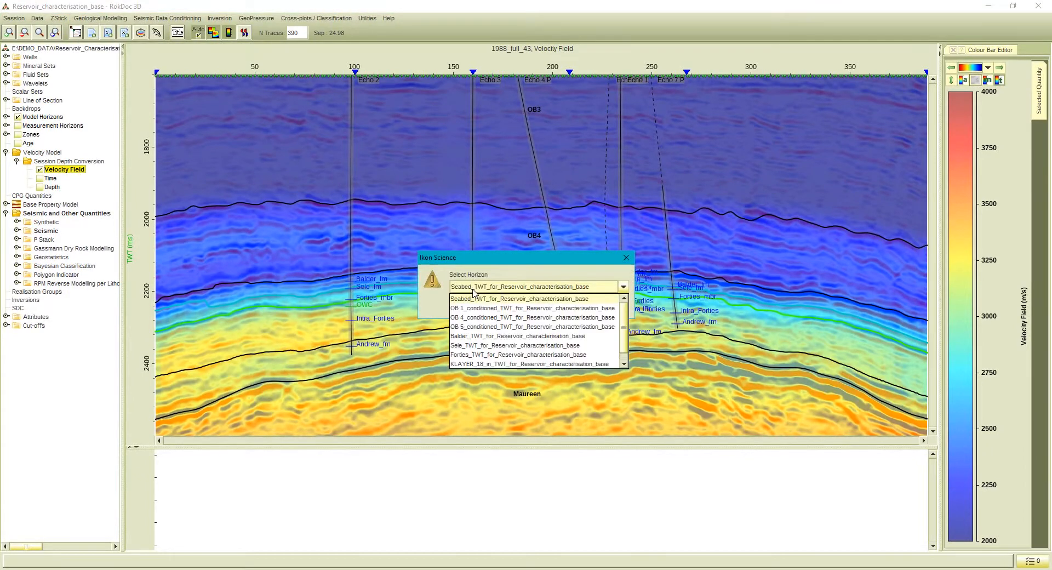
left_click(476, 354)
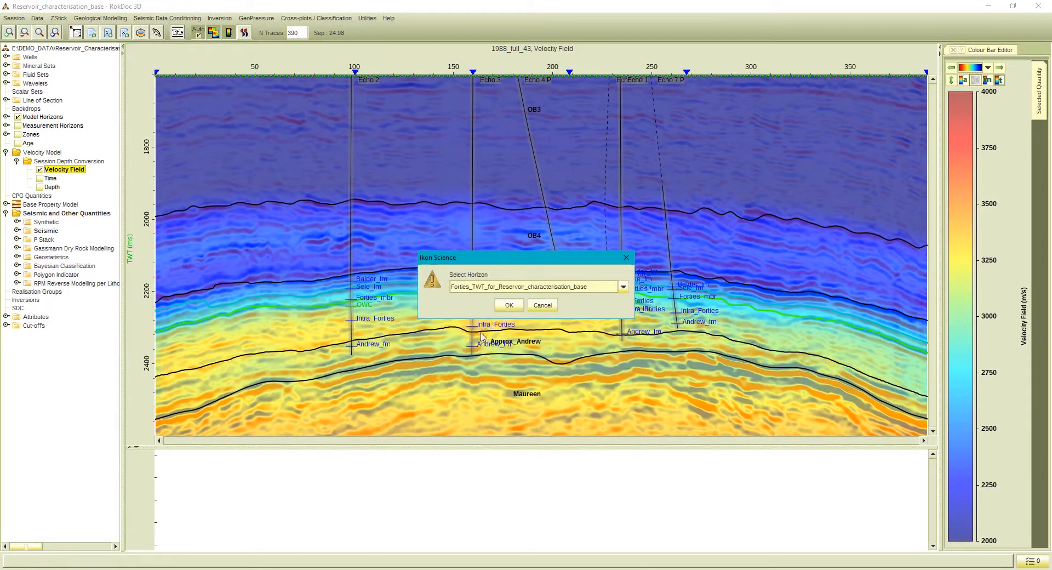
left_click(501, 309)
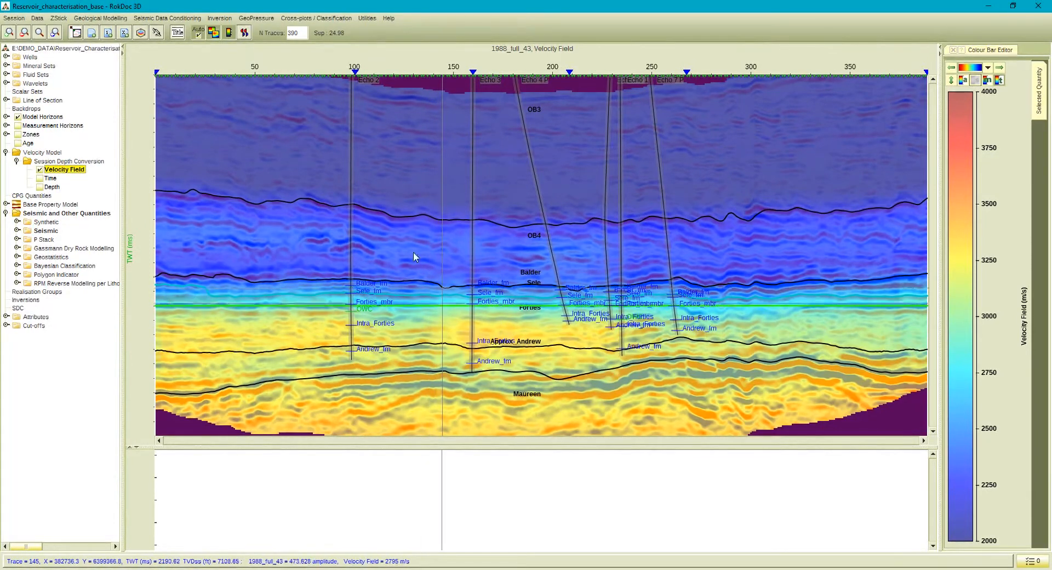
Remove the horizon flattening and the Velocity Field overlay, and collapse the seismic and velocity model groups.
left_click(60, 18)
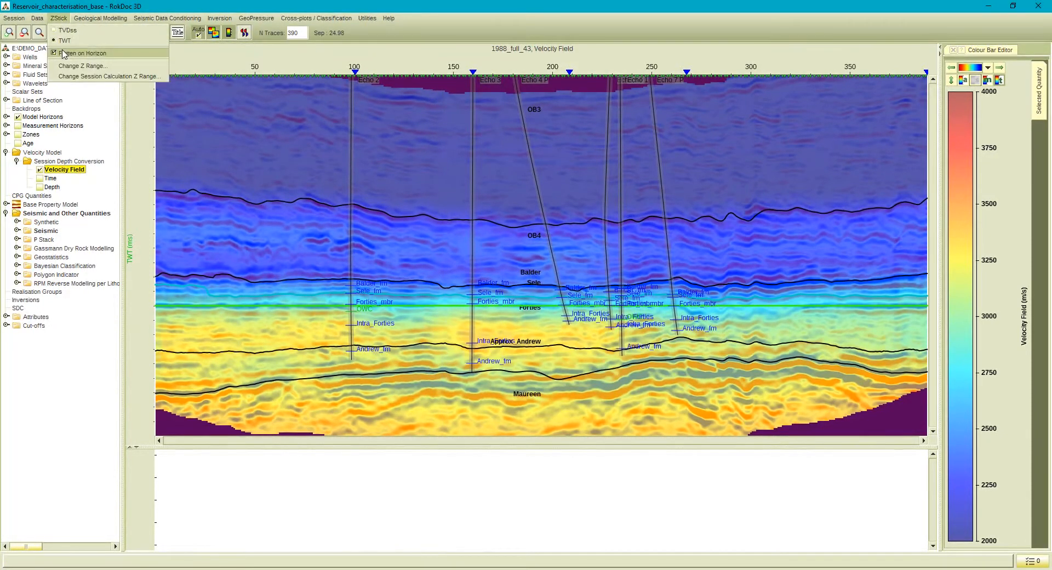
left_click(65, 53)
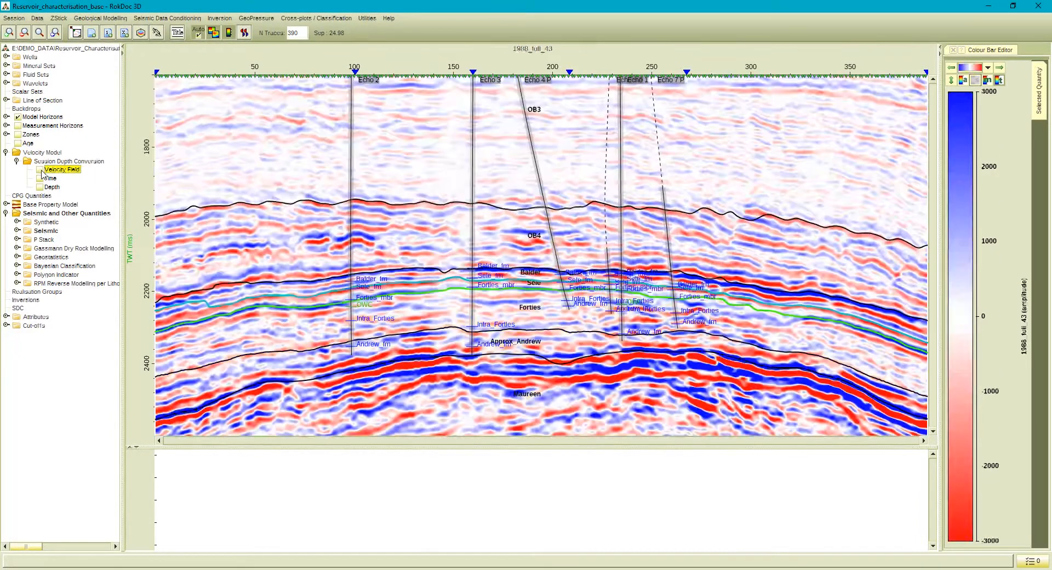
left_click(39, 170)
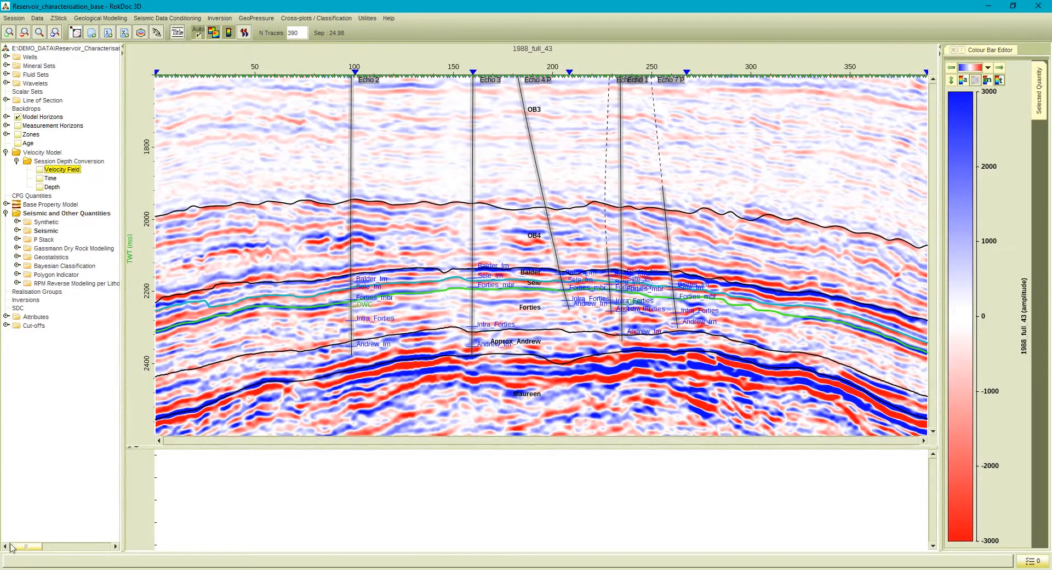
left_click(5, 213)
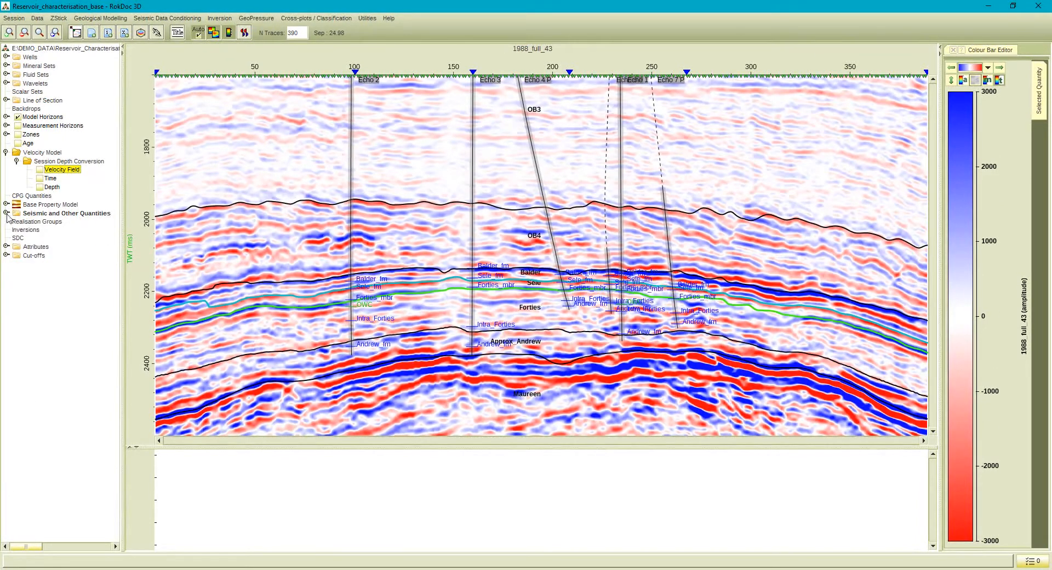
left_click(16, 162)
left_click(6, 152)
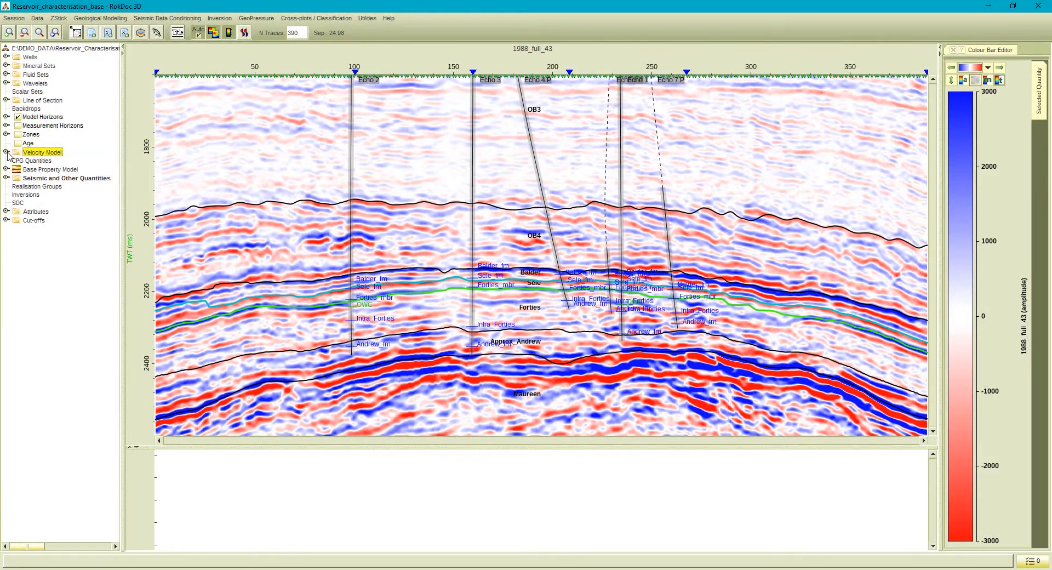
Open the Base Property Model for editing and show the fill parameters of the OB3 zone's Vp.
left_click(32, 170)
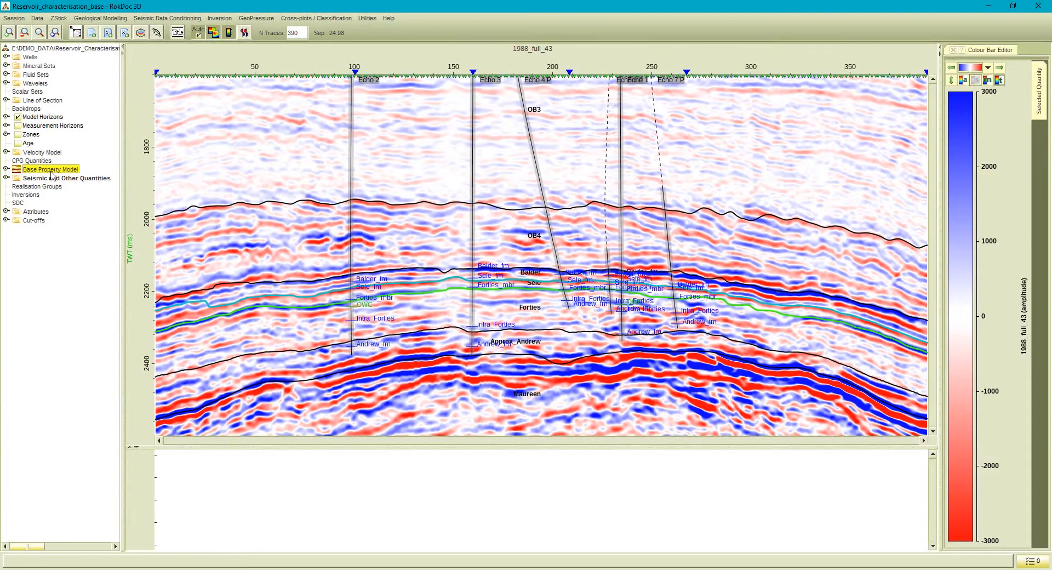
left_click(100, 19)
left_click(118, 64)
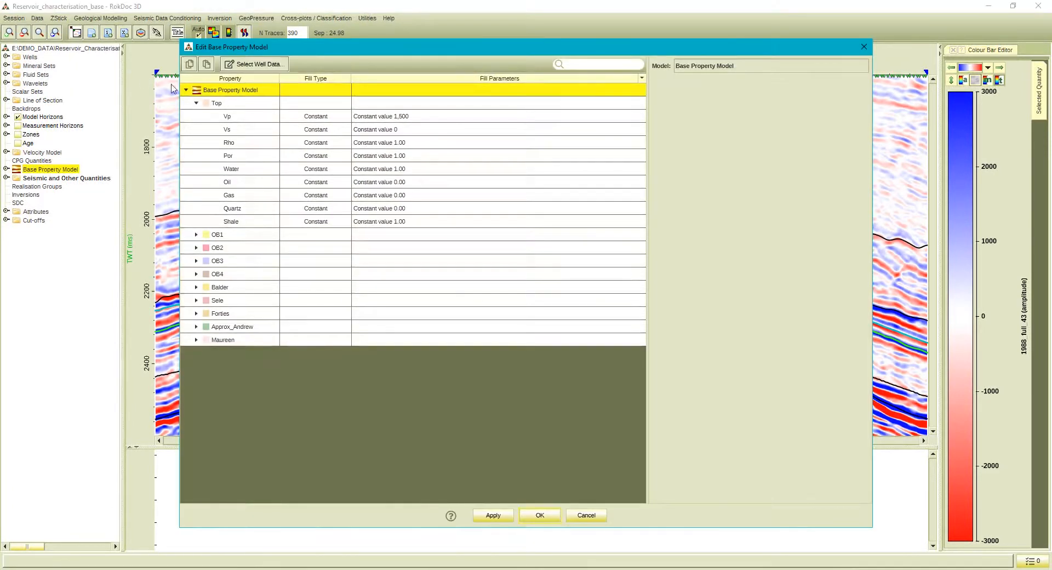
left_click(196, 103)
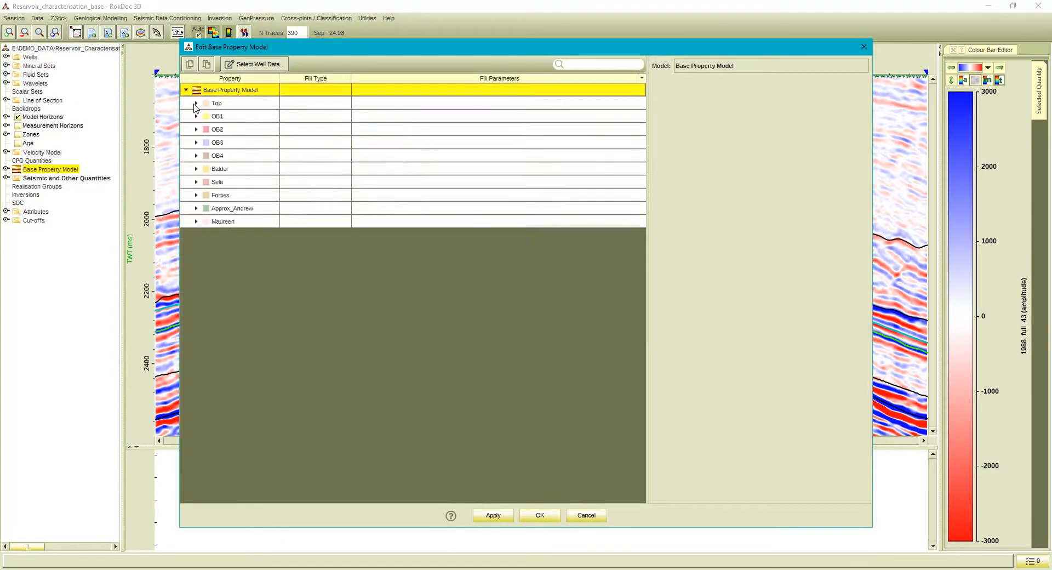
left_click(196, 143)
left_click(296, 158)
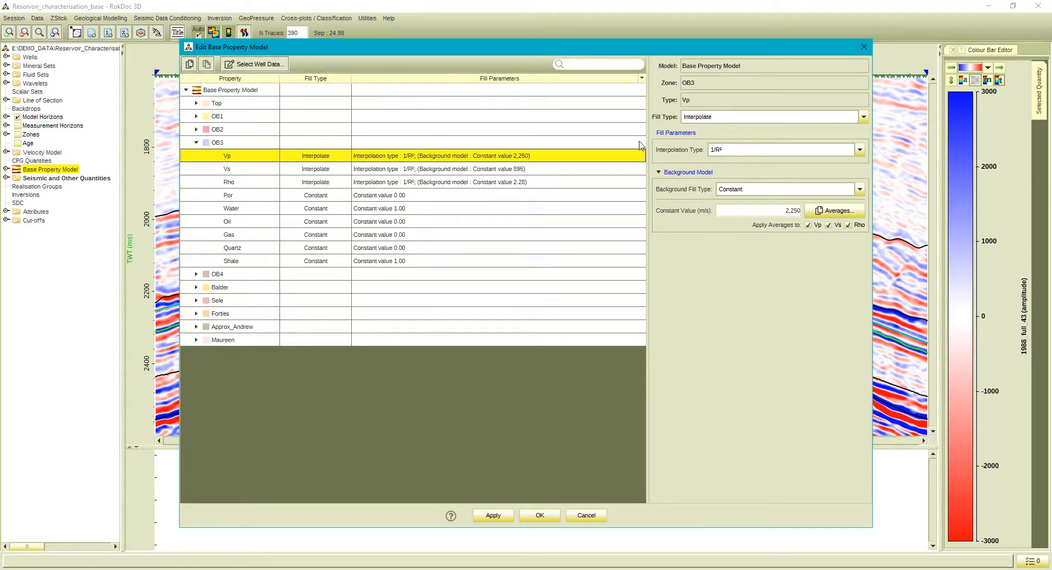
Review the fill types and interpolation types available for the OB3 zone's Vp, keeping Interpolate and 1/R².
left_click(695, 119)
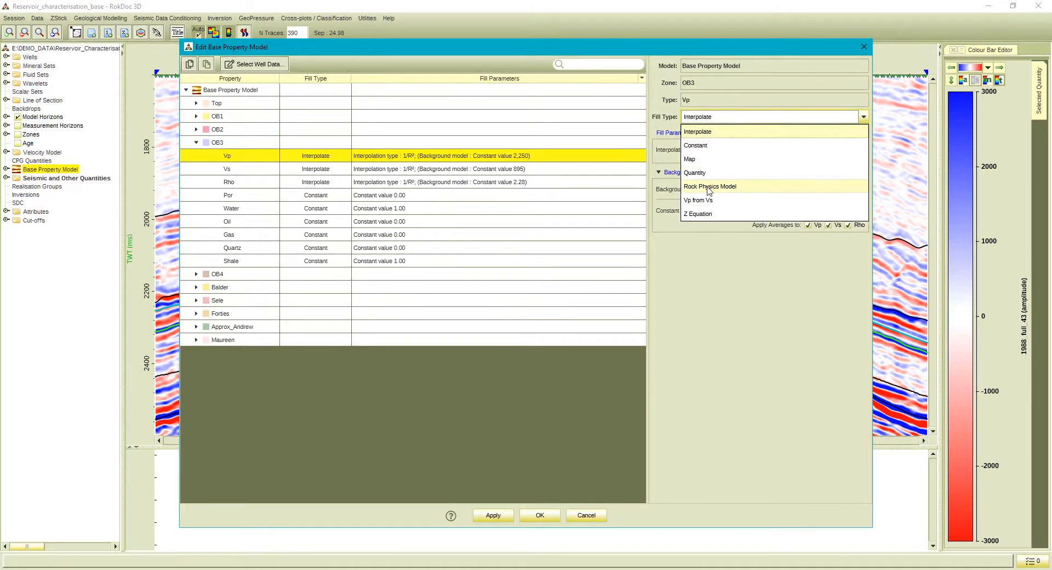
left_click(725, 133)
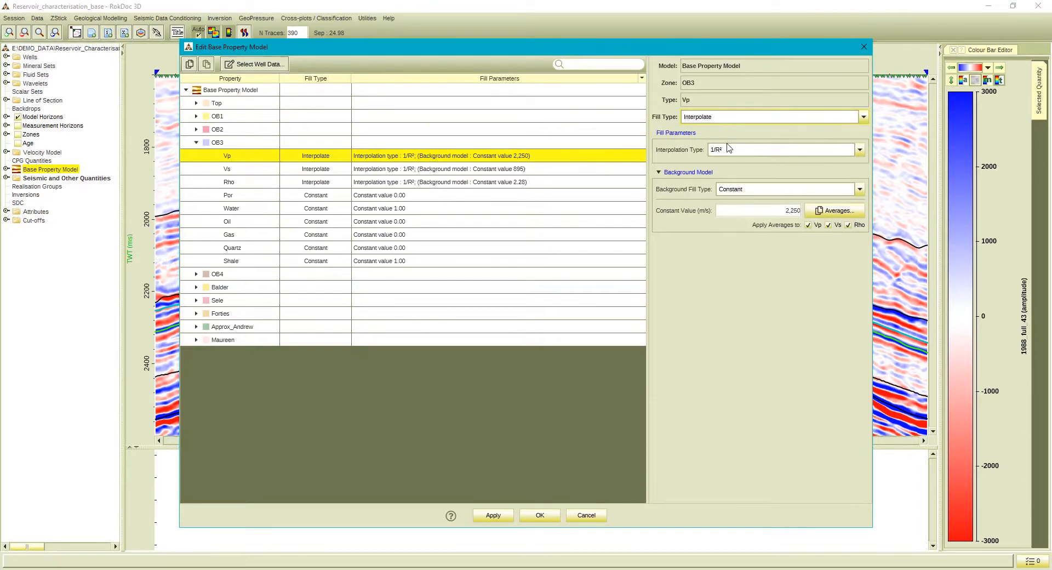
left_click(729, 151)
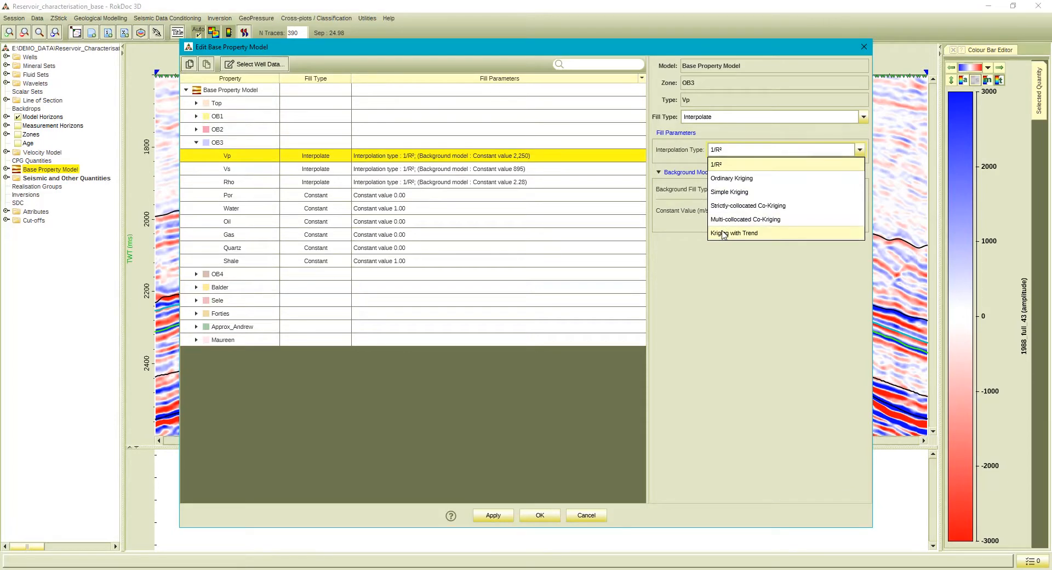
left_click(684, 150)
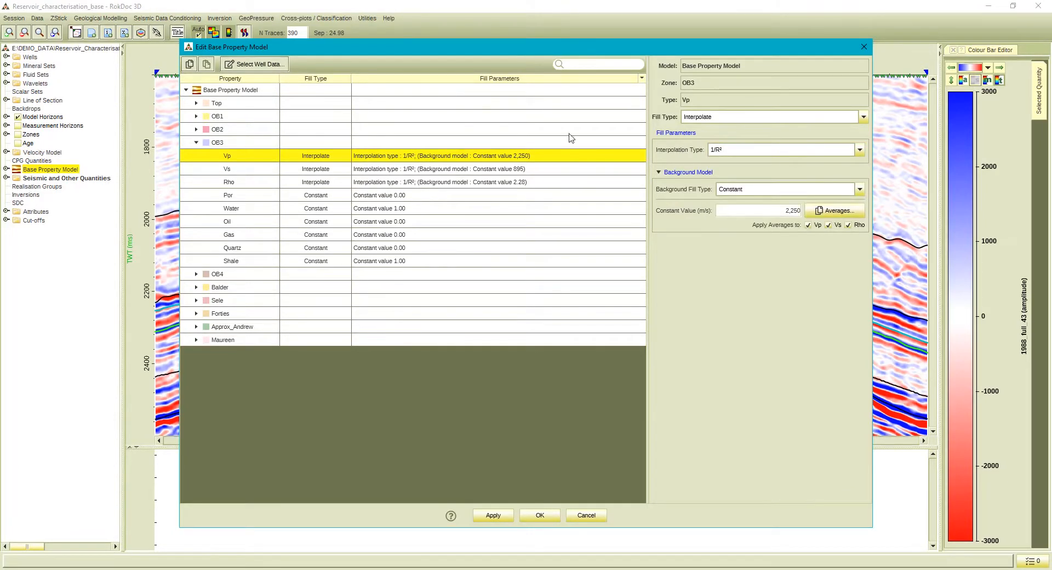
left_click(196, 143)
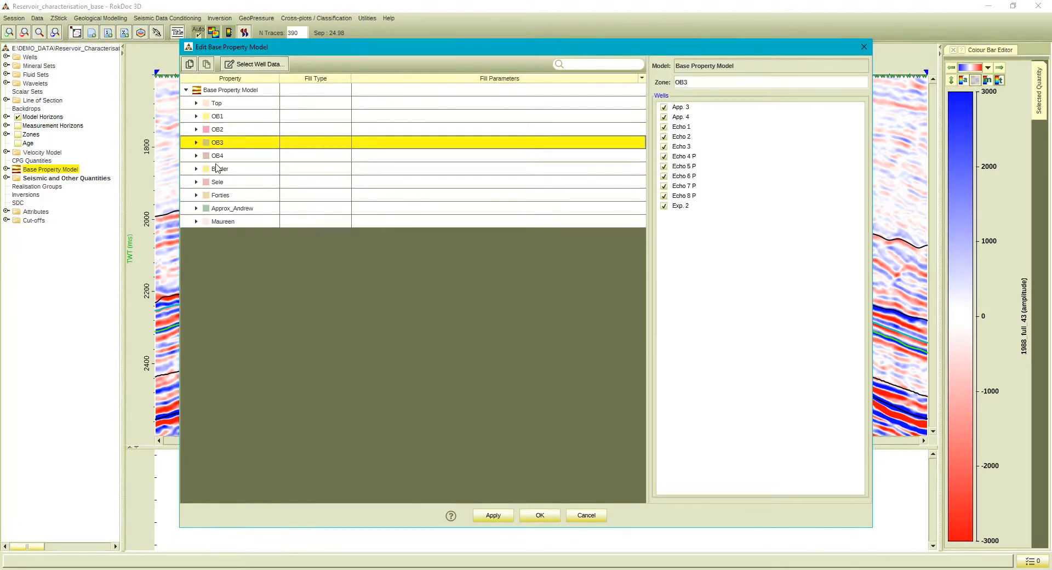
Inspect the Sele and Forties fill settings and the Forties Vp rock physics model variables, and close the editor without applying changes.
left_click(196, 182)
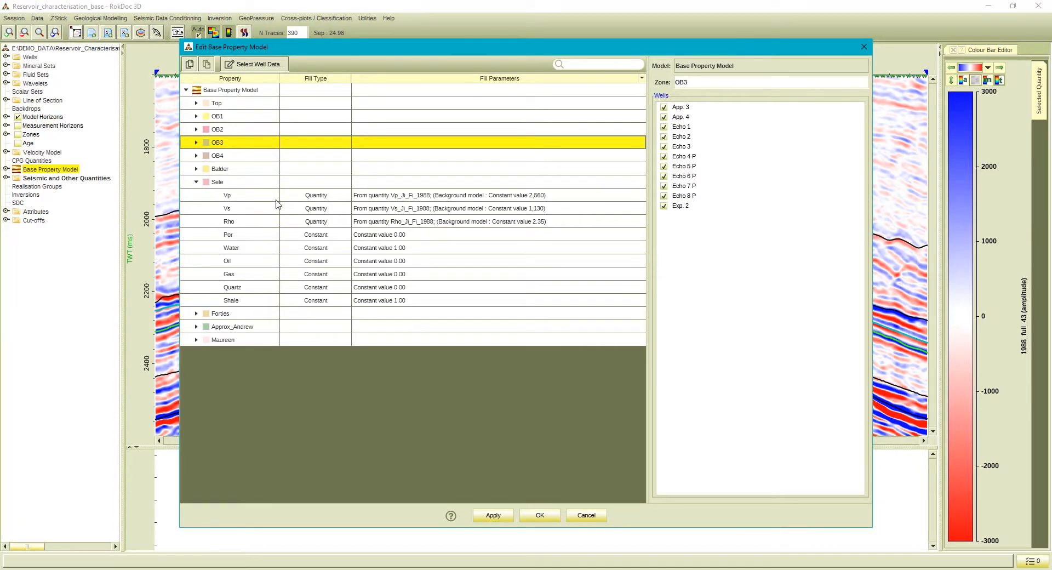
left_click(197, 183)
left_click(197, 195)
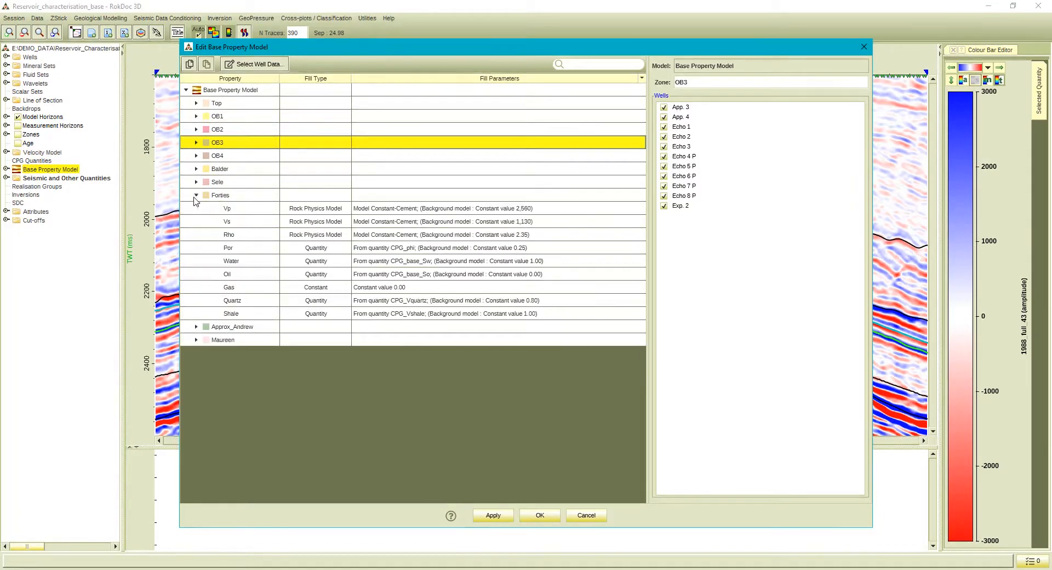
left_click(361, 210)
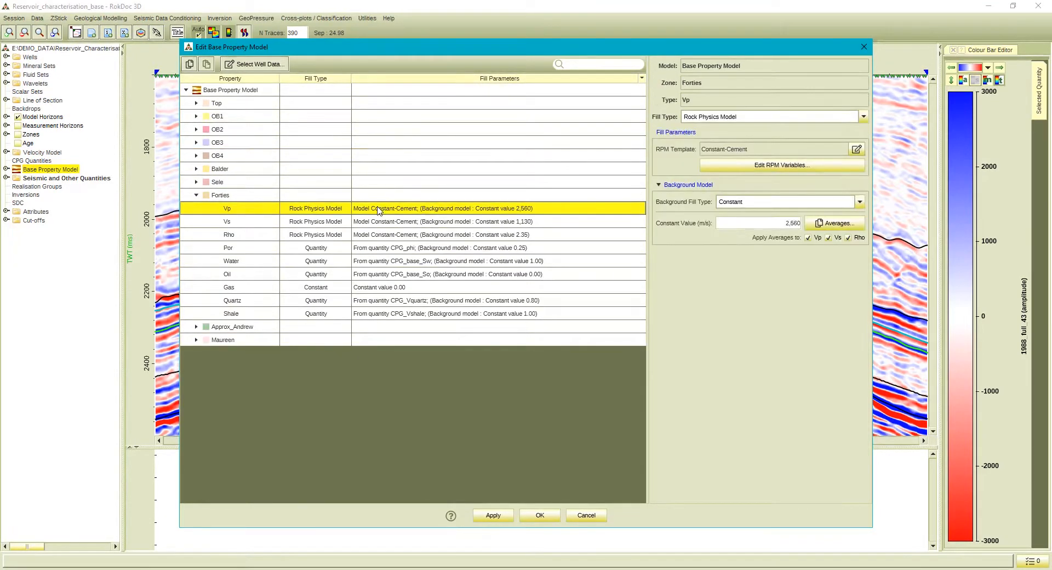
left_click(735, 169)
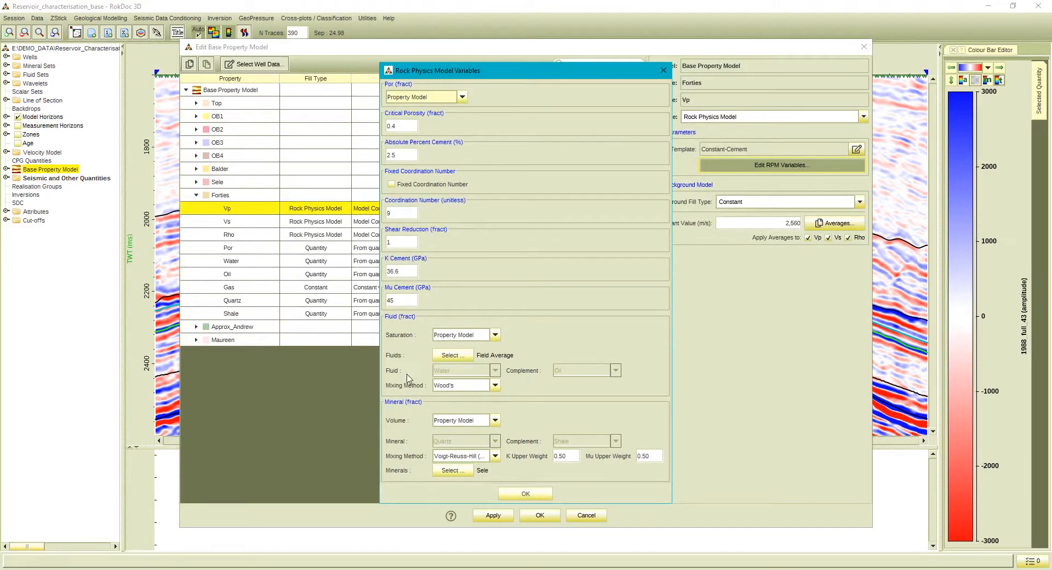
left_click(515, 493)
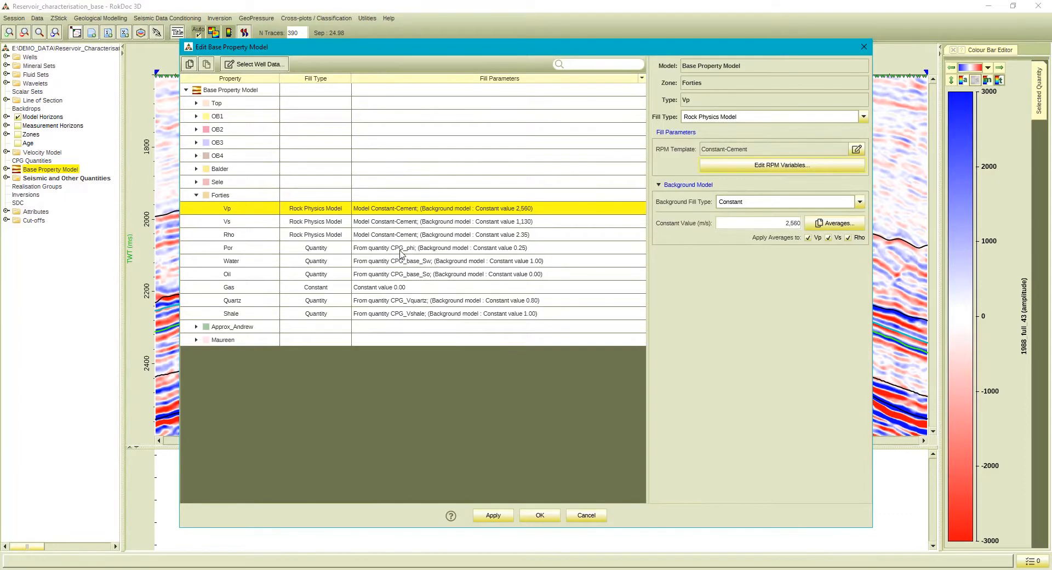
left_click(598, 515)
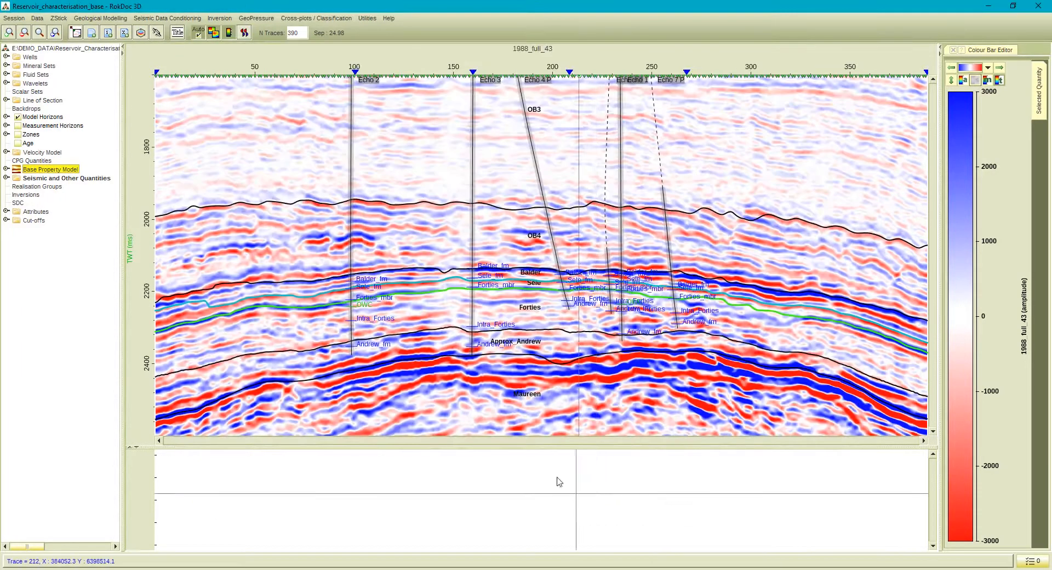
Display the Base Property Model's Por and Vp data on the section.
left_click(6, 169)
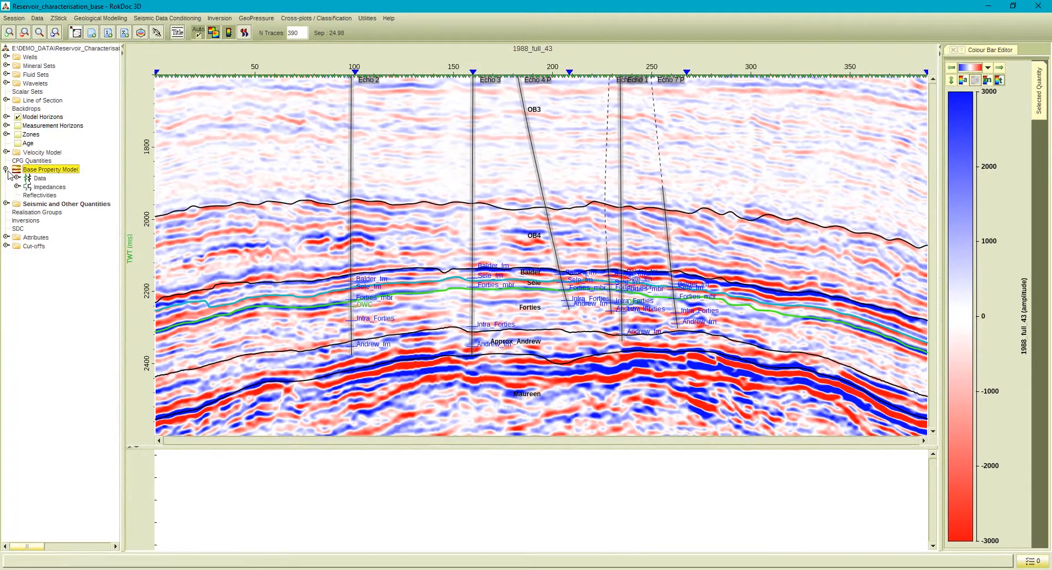
left_click(17, 178)
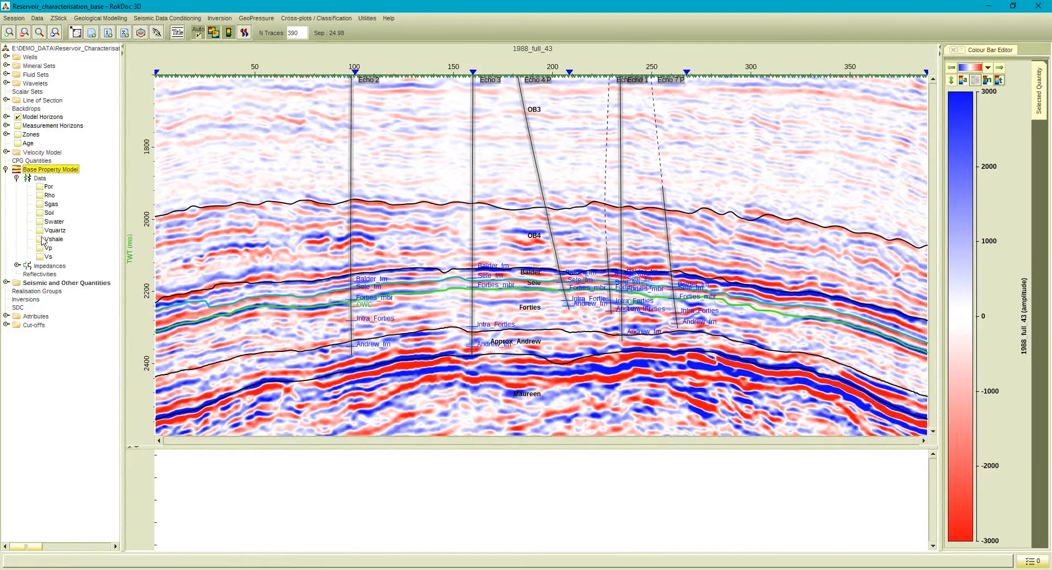
left_click(40, 187)
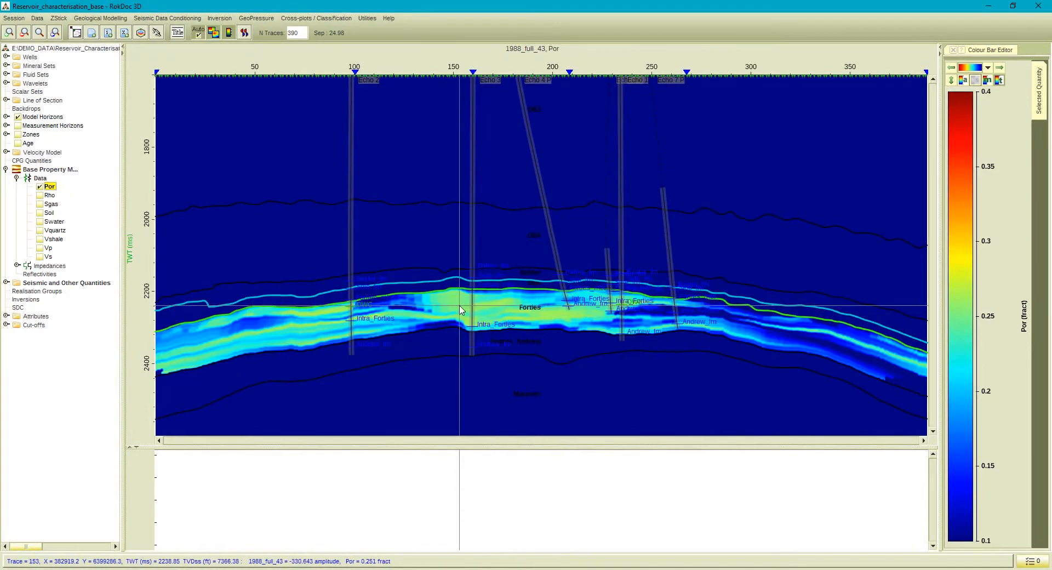
left_click(39, 249)
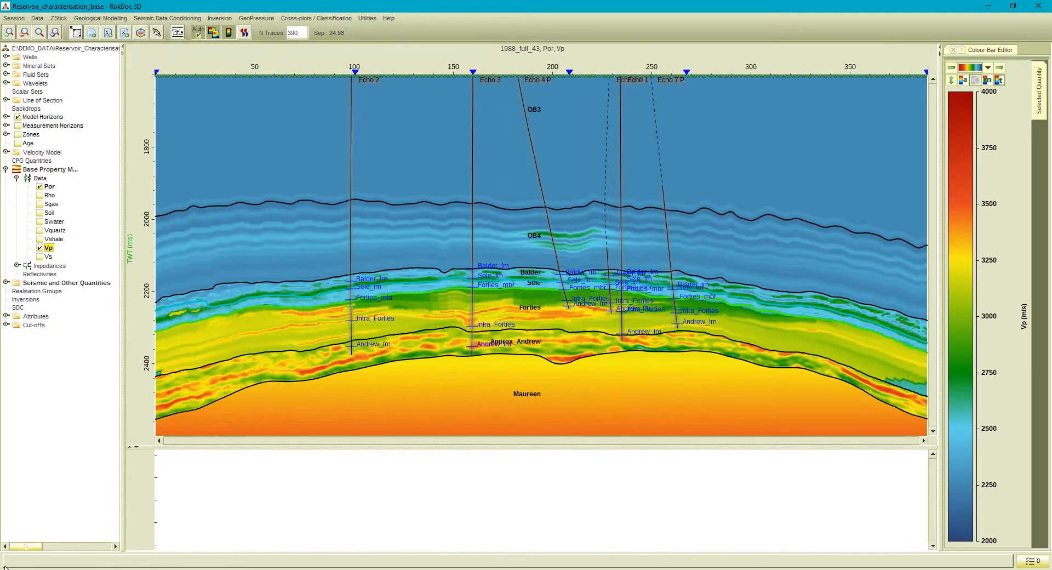
Open a cross-plot of the Base Property Model, load the saved view 3D_RPM_QC_Vp_Phi and enlarge the plot area.
left_click(316, 18)
left_click(299, 28)
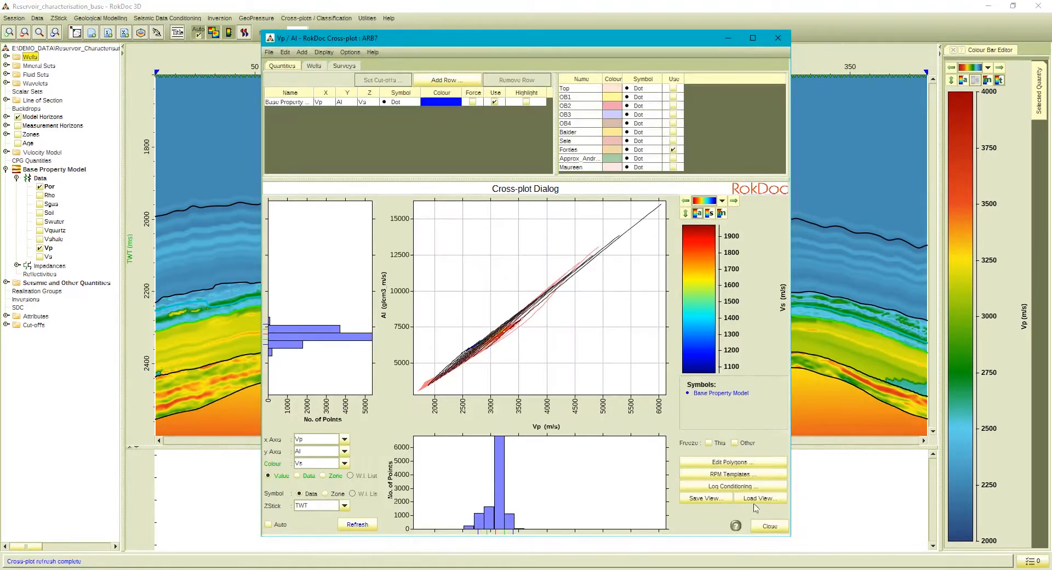
left_click(511, 308)
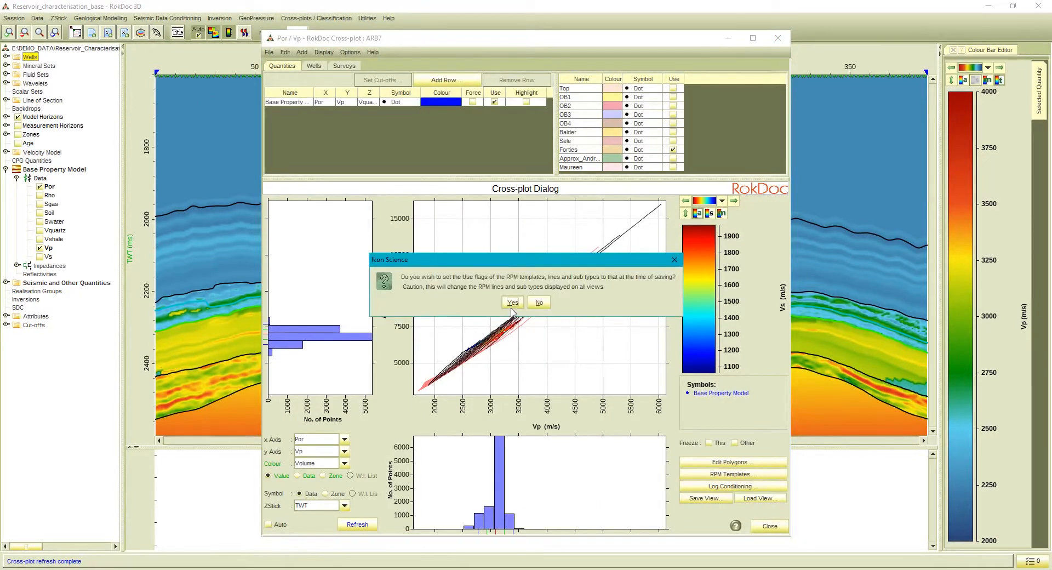
left_click(512, 305)
left_click(539, 305)
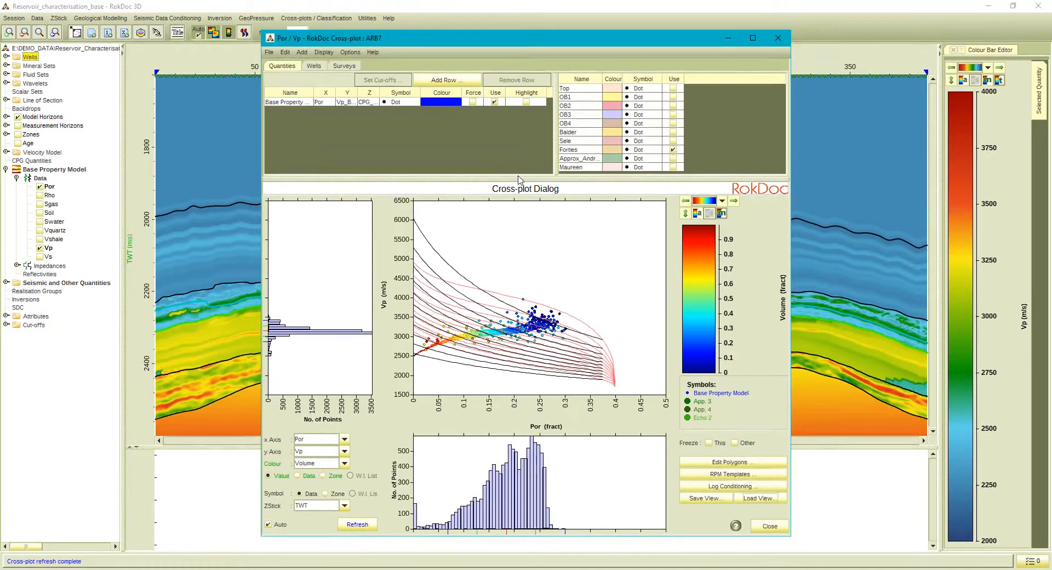
left_click_drag(517, 179, 515, 126)
left_click_drag(509, 115, 509, 116)
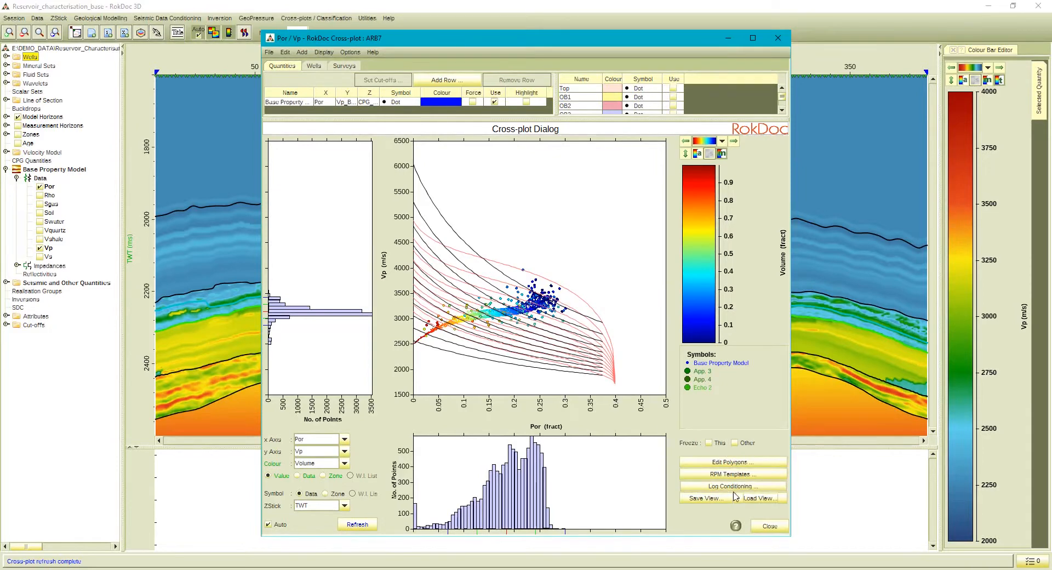
Load the saved cross-plot view 3D_RPM_QC_Vp_Vs.
left_click(729, 475)
left_click(544, 285)
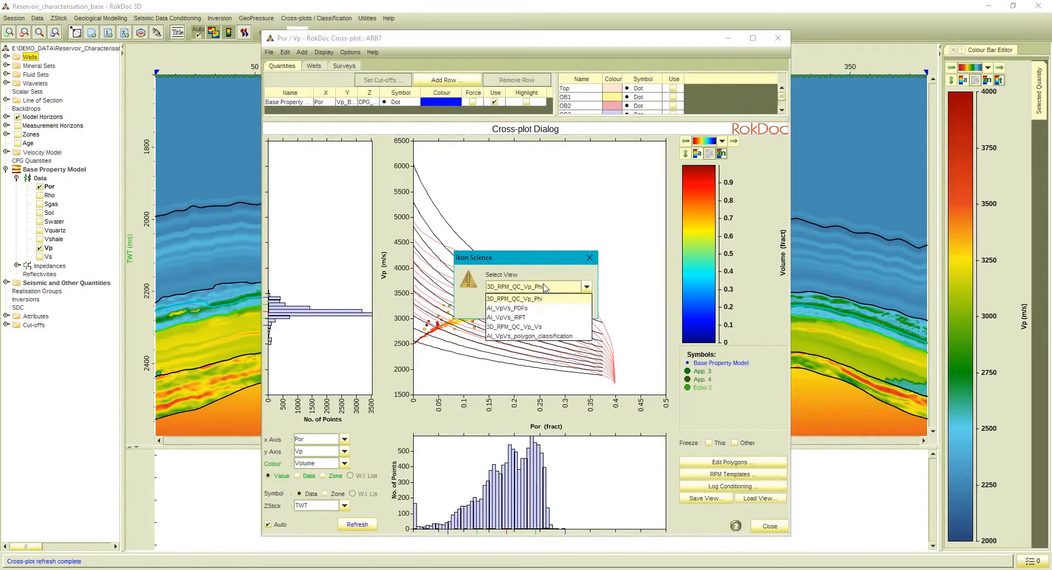
left_click(515, 326)
left_click(509, 305)
left_click(509, 305)
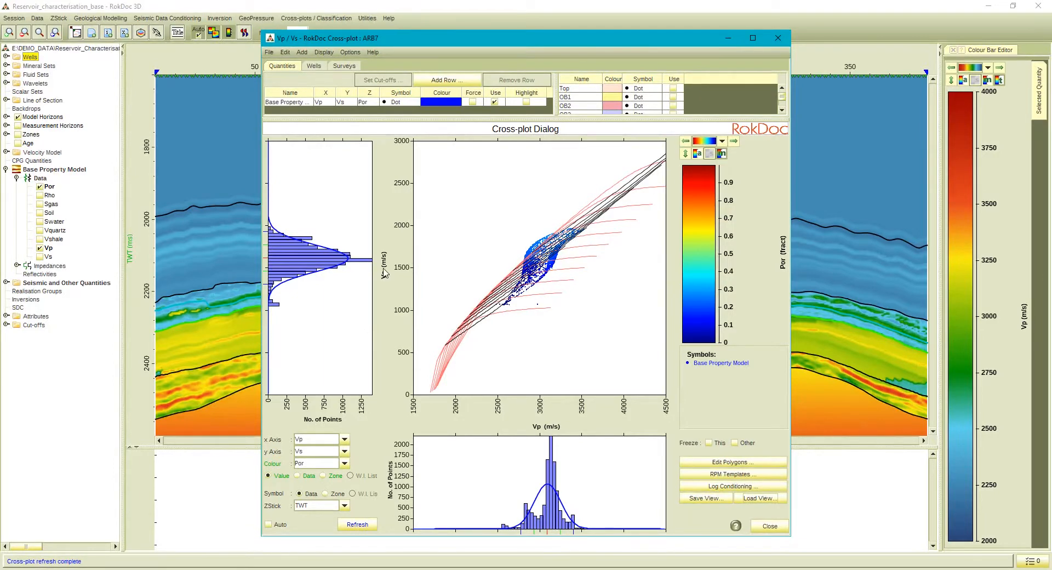
Close the cross-plot and temporarily overlay the Base Property Model's Swater on the section.
left_click(769, 526)
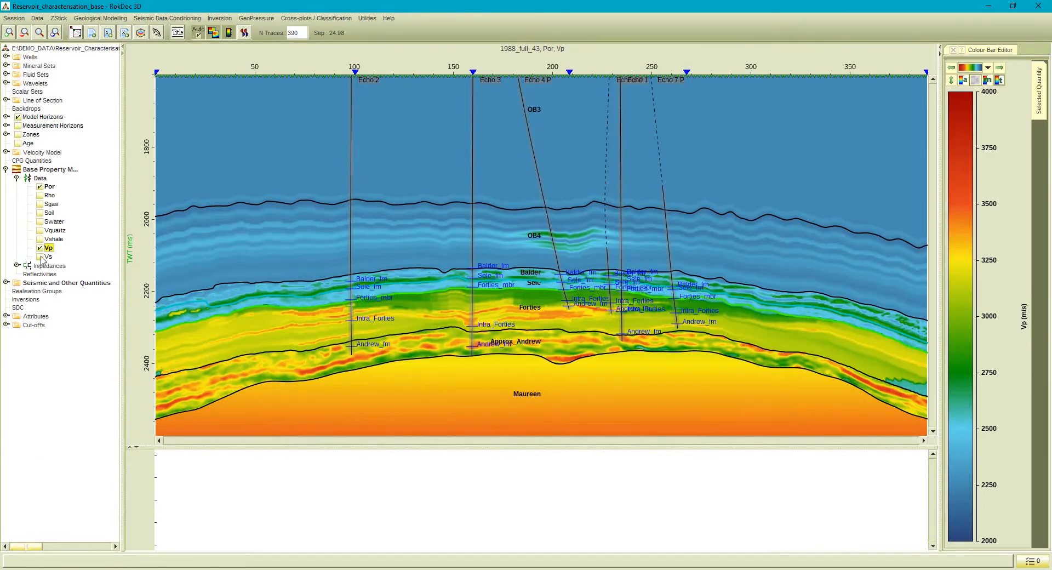
left_click(39, 221)
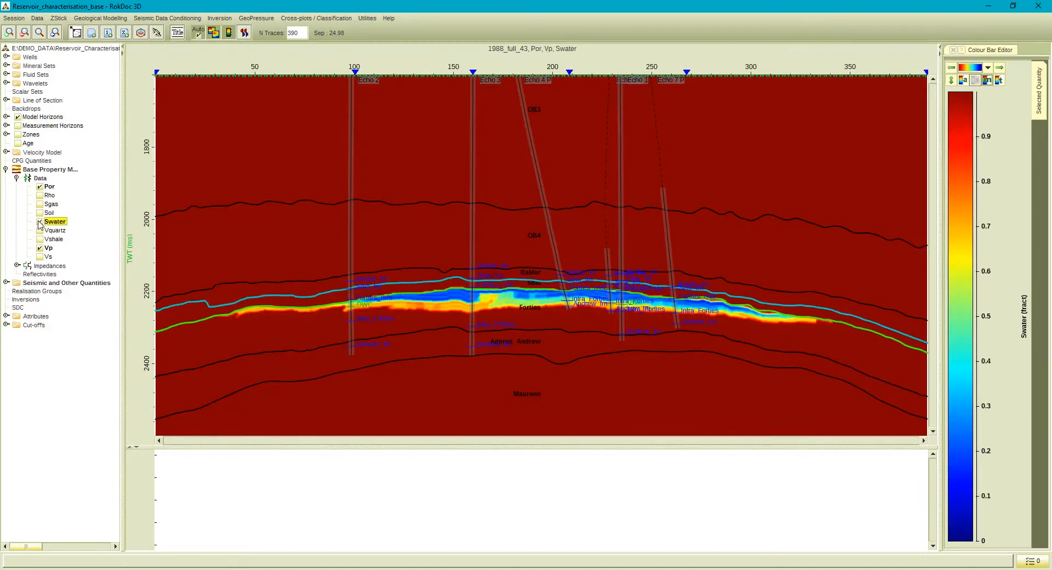
left_click(40, 222)
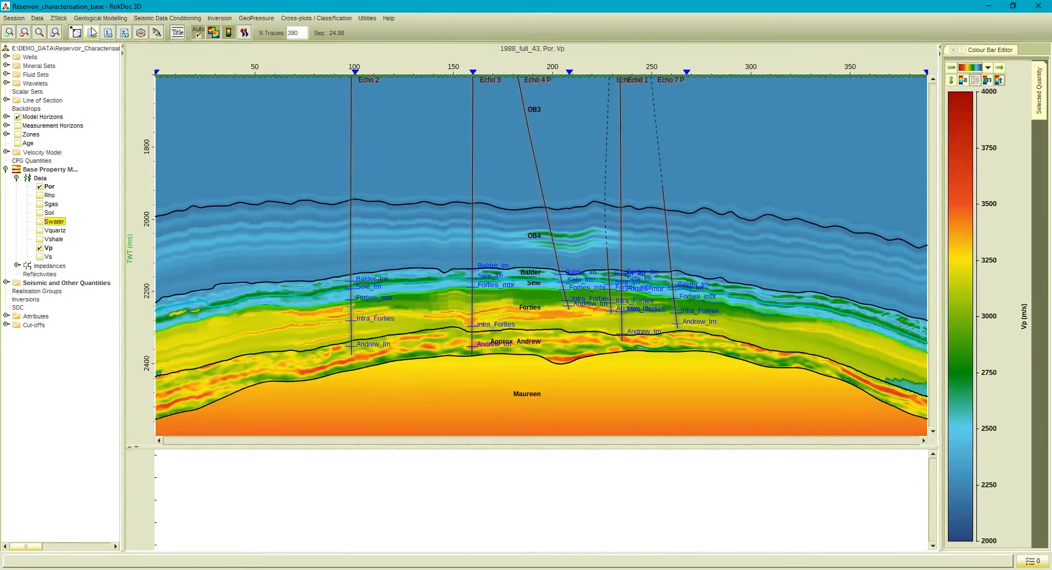
Start Gassmann Dry Rock Modelling Fluid Substitution and select Forties as the input zone.
left_click(100, 18)
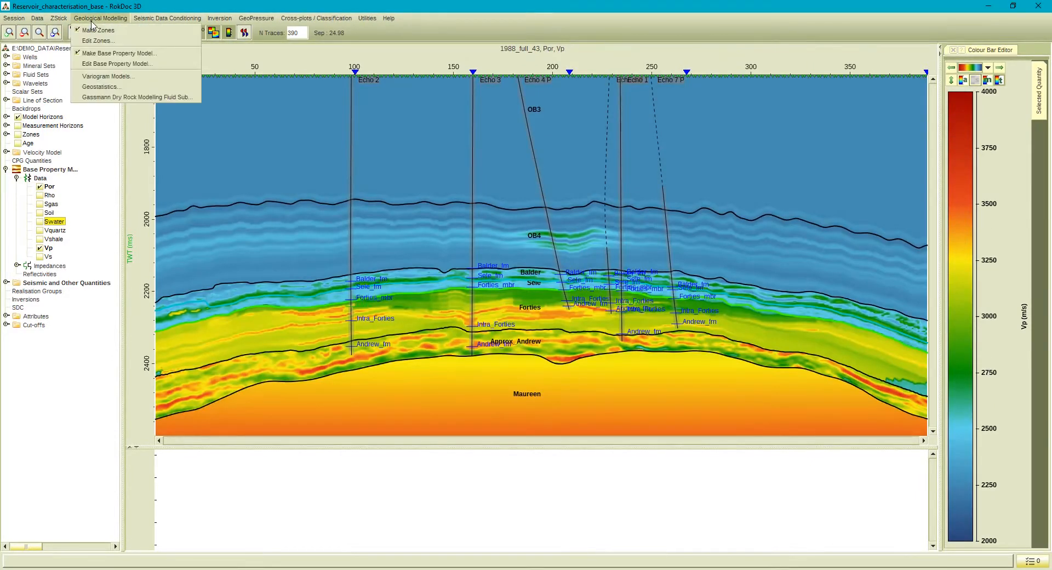
left_click(110, 98)
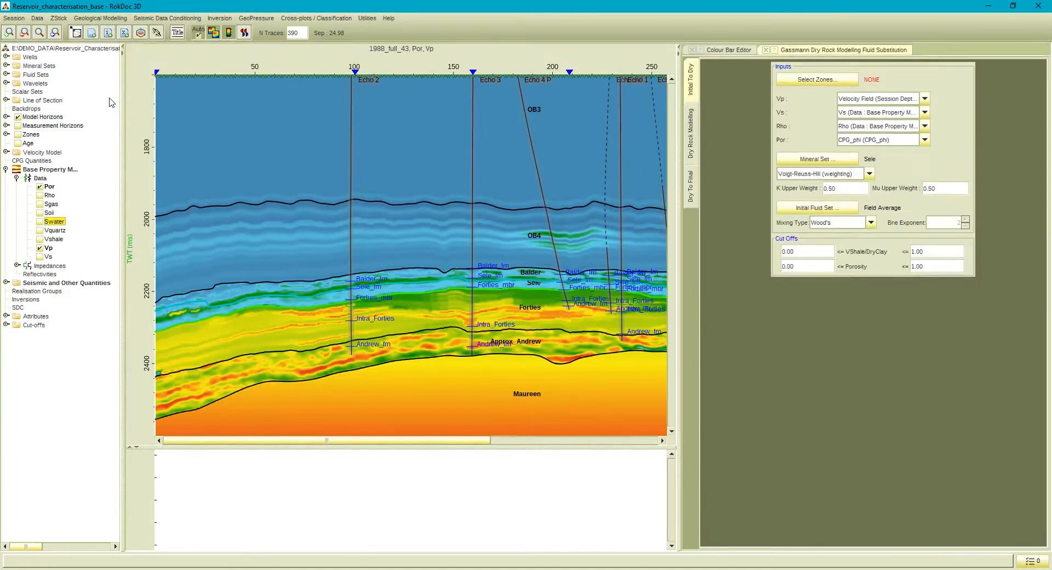
left_click(792, 82)
double_click(450, 311)
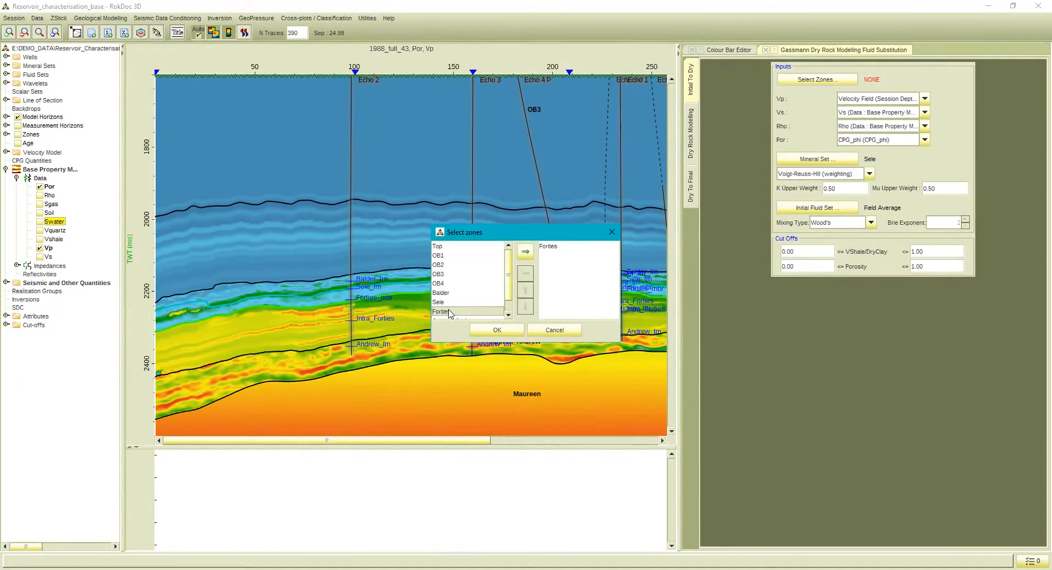
left_click(497, 329)
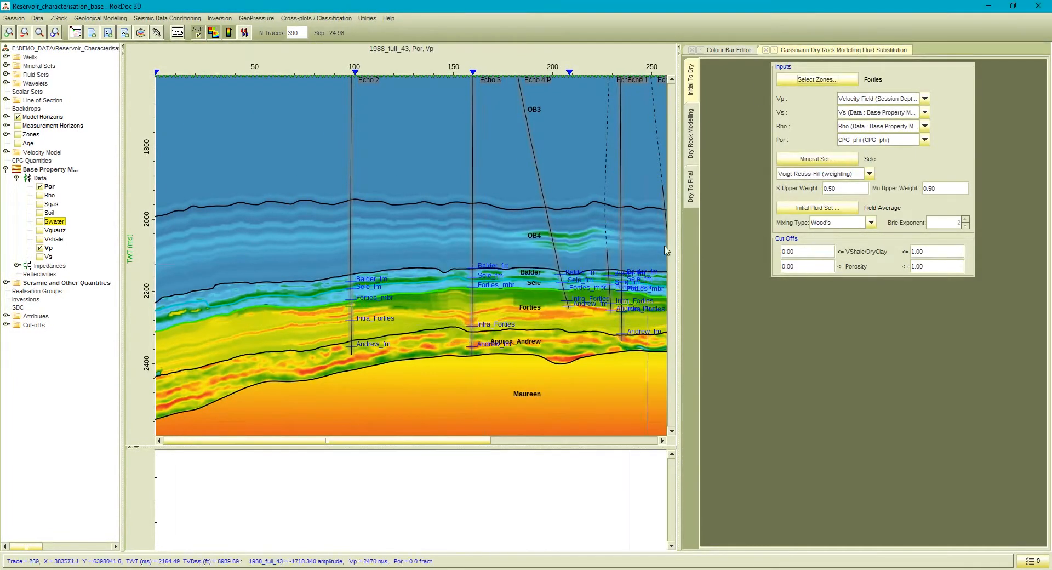
Set the fluid substitution's Vp and Por inputs to the Base Property Model's Vp and Por data.
left_click(851, 100)
left_click(858, 129)
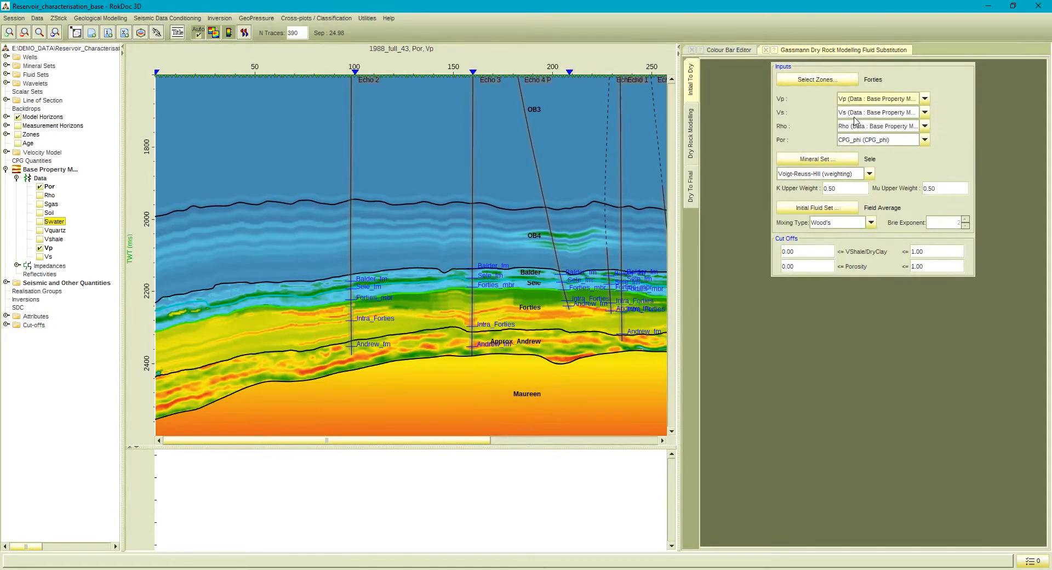
left_click(850, 141)
left_click(850, 162)
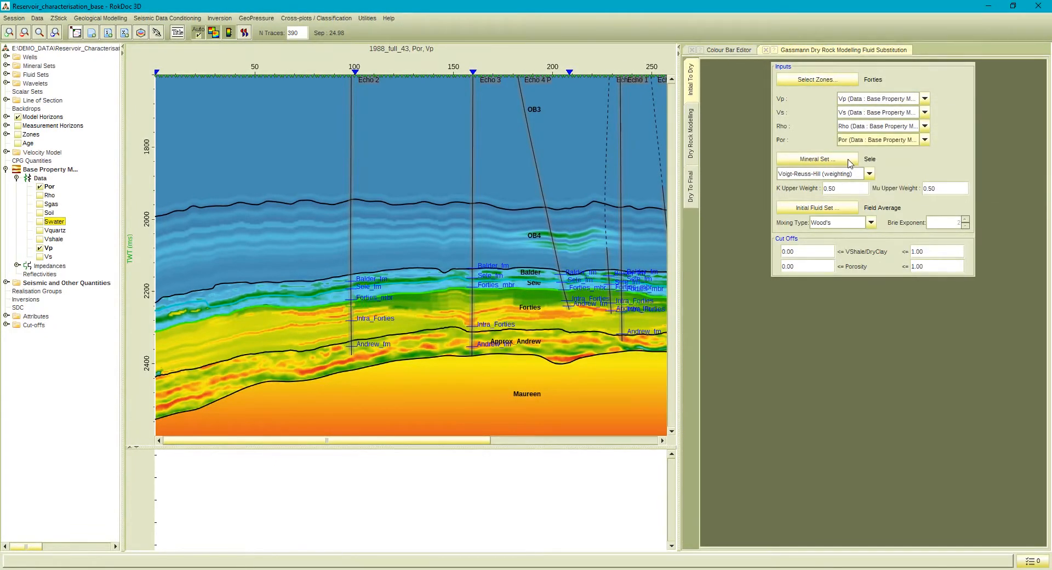
Set the upper VShale/DryClay cut-off to 0.02 and bring up the dry rock modelling QC plot.
double_click(922, 251)
type("0")
type(".02")
left_click(691, 133)
mouse_move(875, 252)
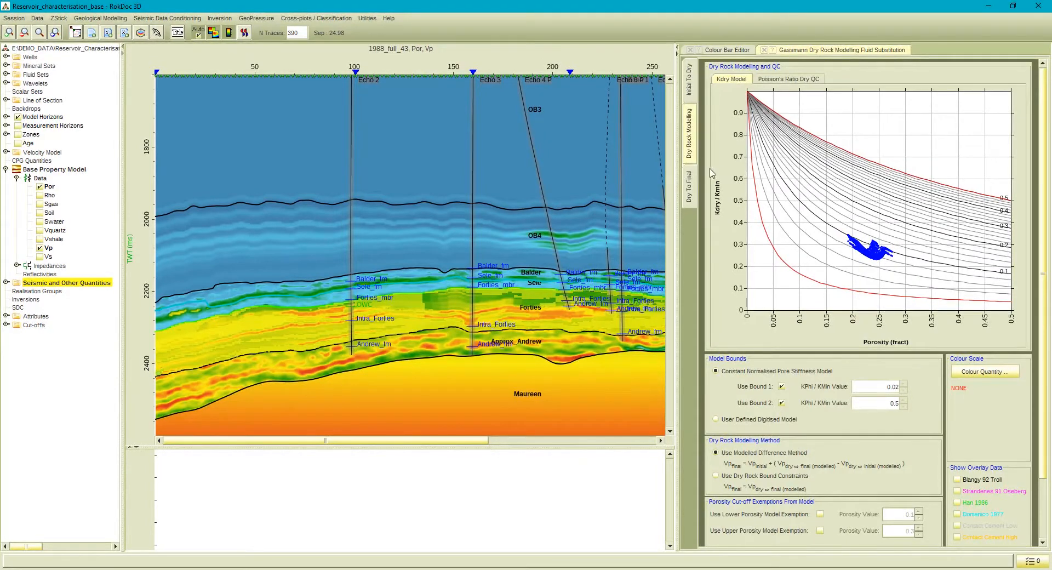
Set the final constant saturations to water 1 and oil 0, and calculate the dry-to-final substitution.
left_click(694, 177)
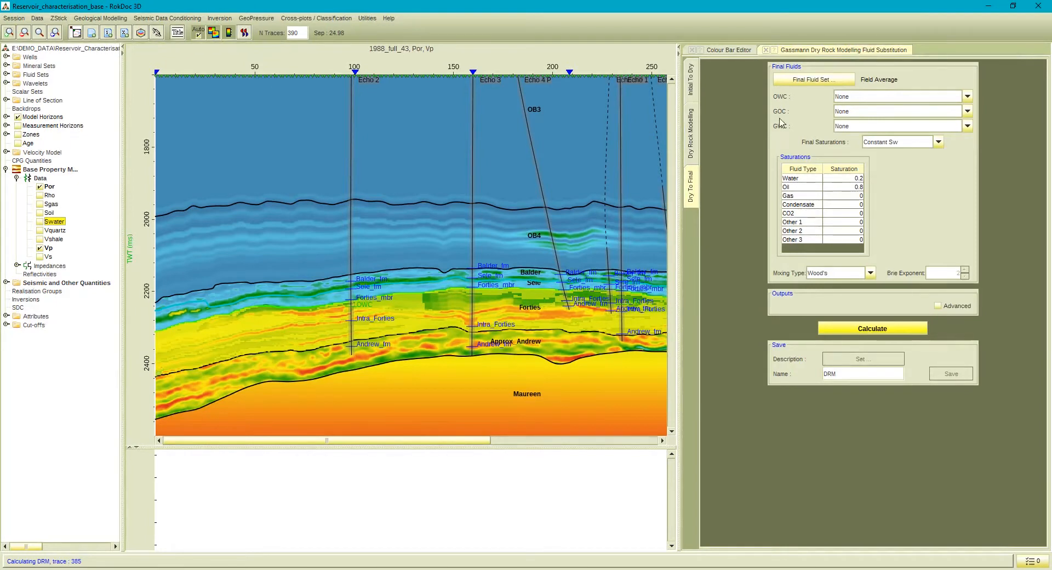
double_click(846, 187)
type("0")
left_click(846, 178)
type("1")
key("Return")
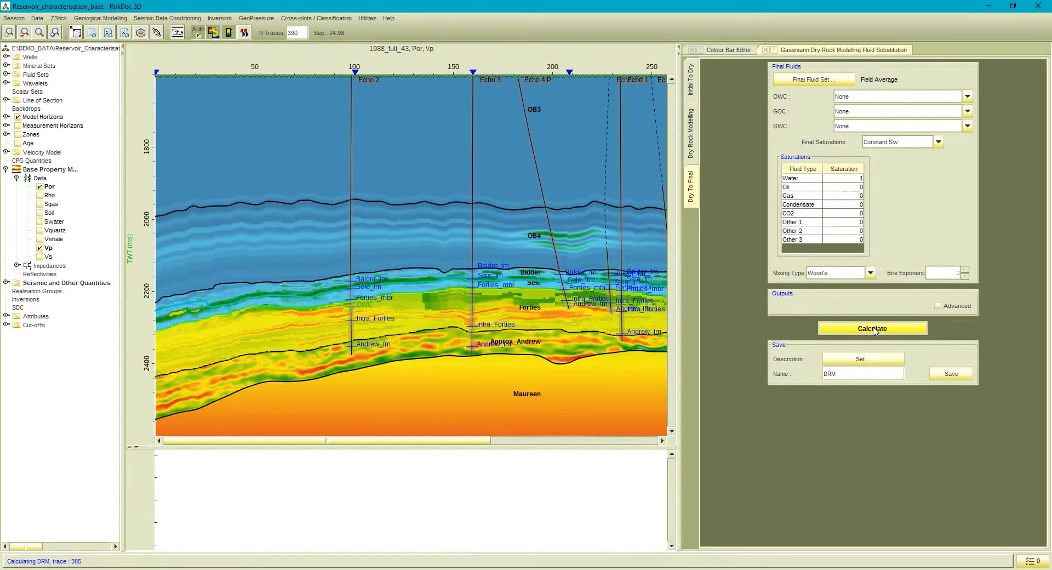
Name the fluid substitution output BRINE100 and close the Gassmann Dry Rock Modelling tool.
double_click(858, 377)
type("BRINE100")
left_click(766, 50)
Find the BRINE100 quantities and switch the Vp_BRINE100 overlay on and off to compare it with the base Vp.
left_click(6, 282)
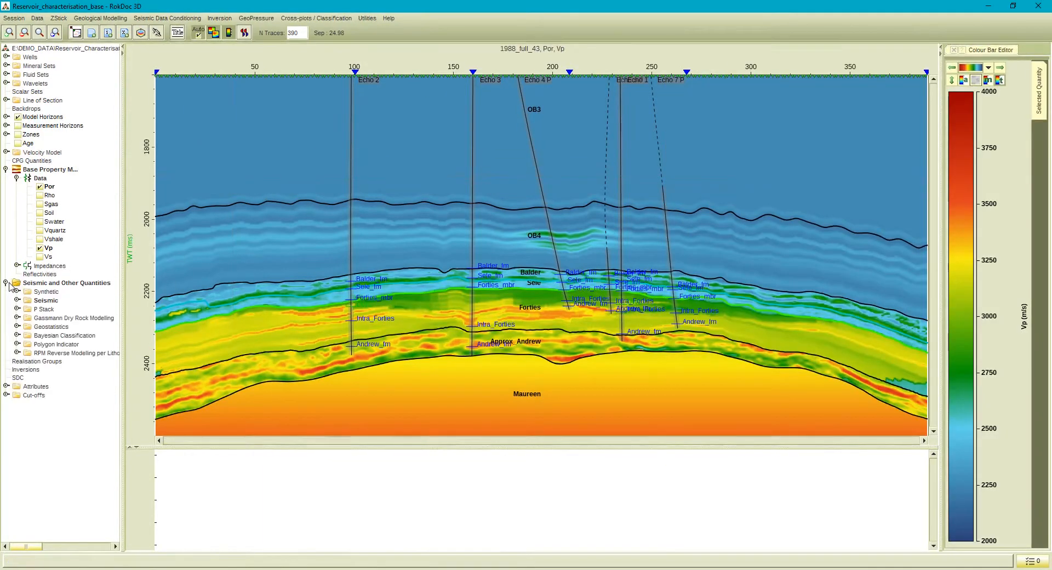
left_click(17, 317)
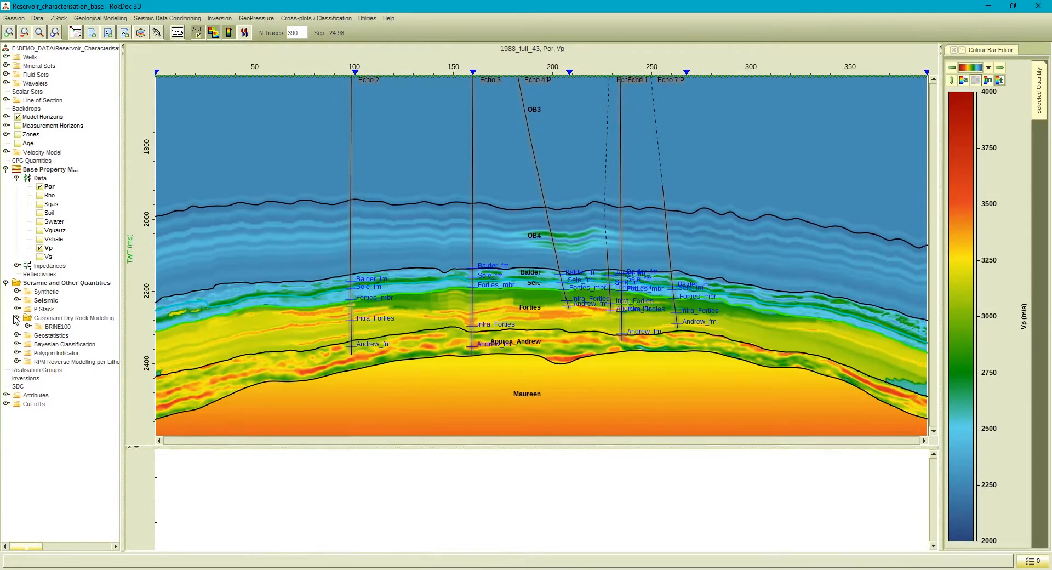
left_click(28, 327)
left_click(39, 335)
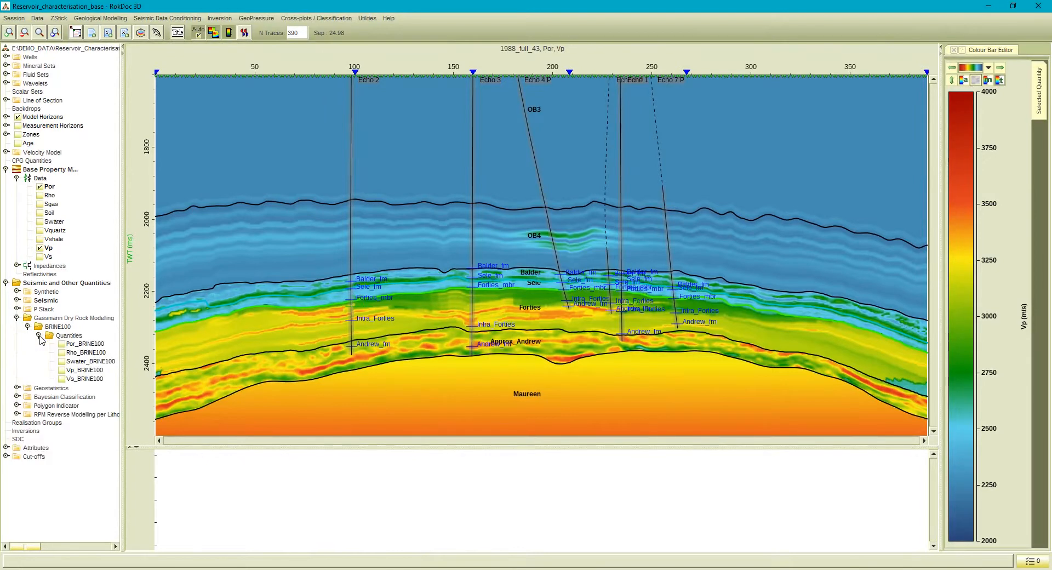
left_click(62, 371)
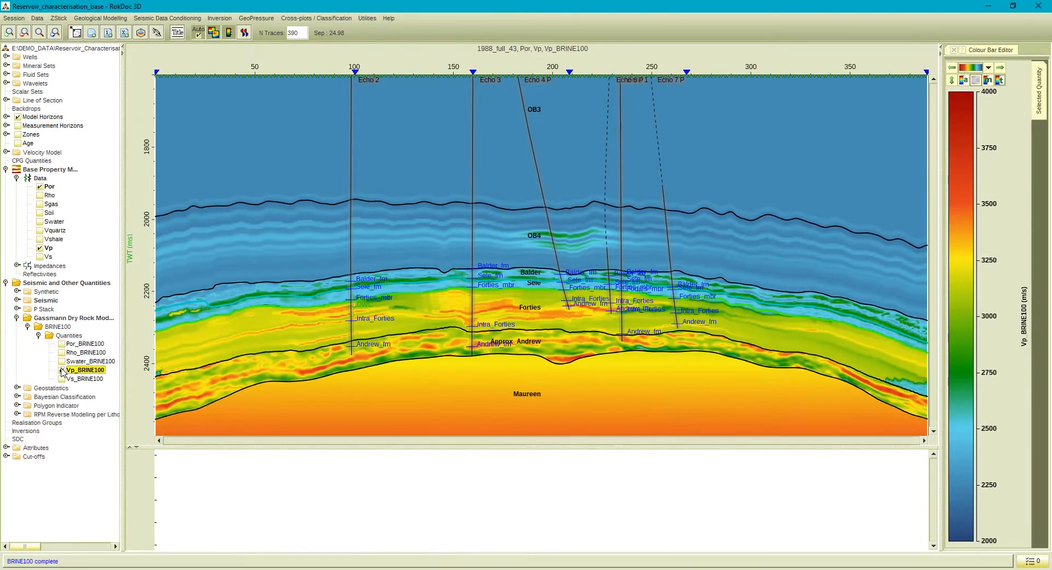
left_click(62, 371)
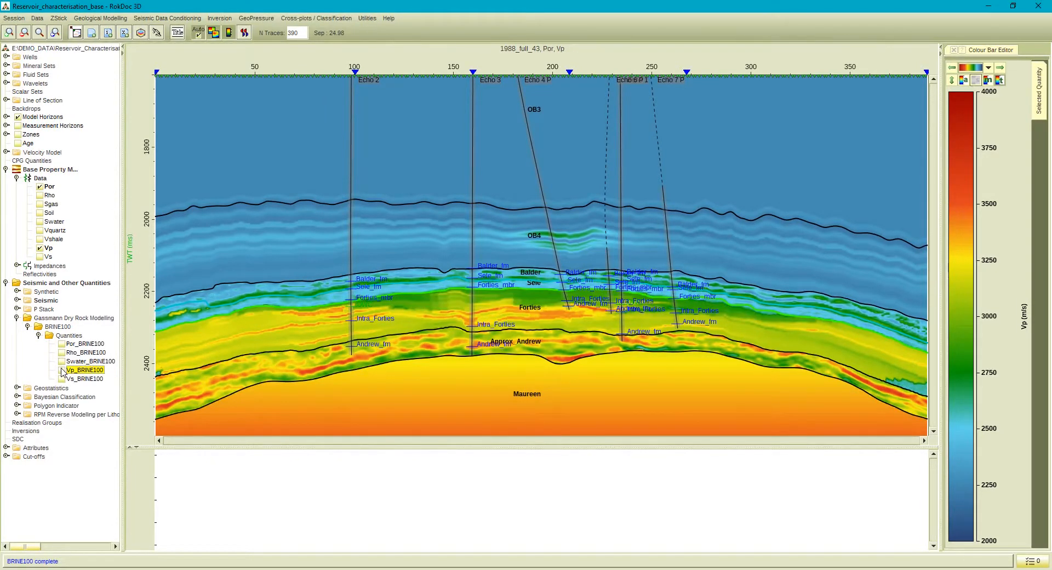
left_click(62, 371)
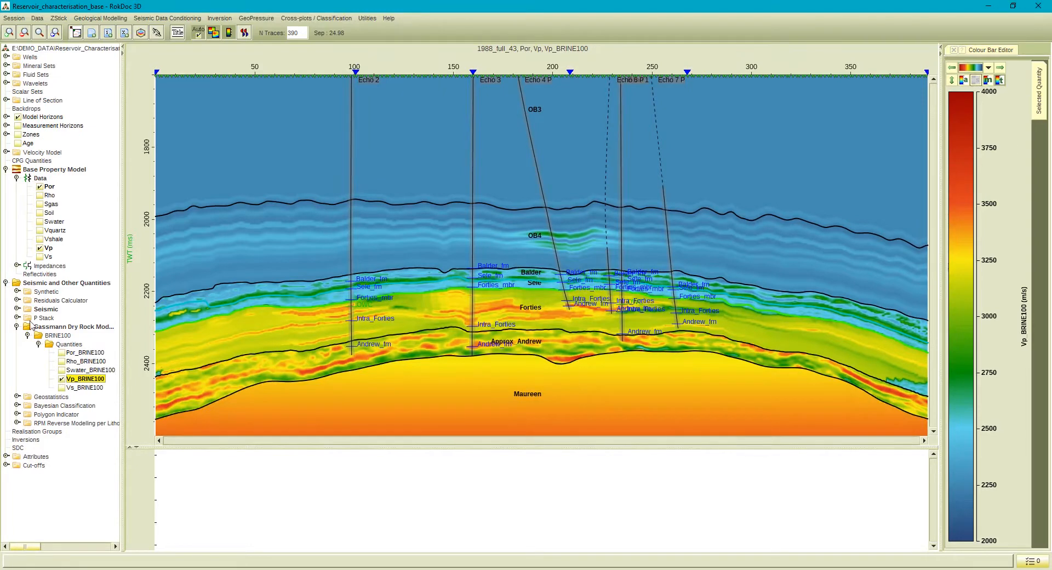
Temporarily overlay the Vp_BRINE100-Vp_delta_Vp residual on the section.
left_click(17, 301)
left_click(39, 309)
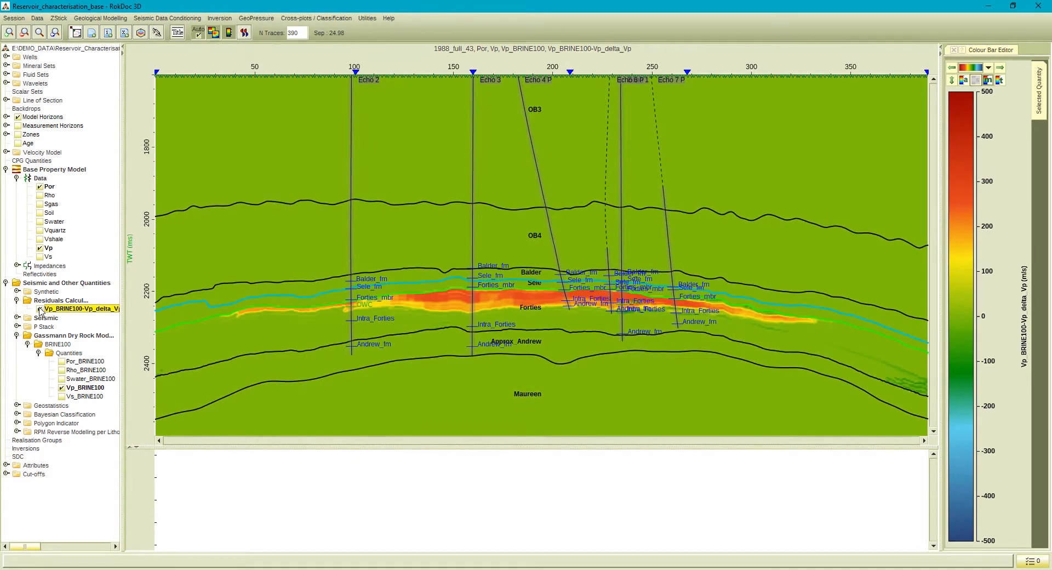
left_click(40, 309)
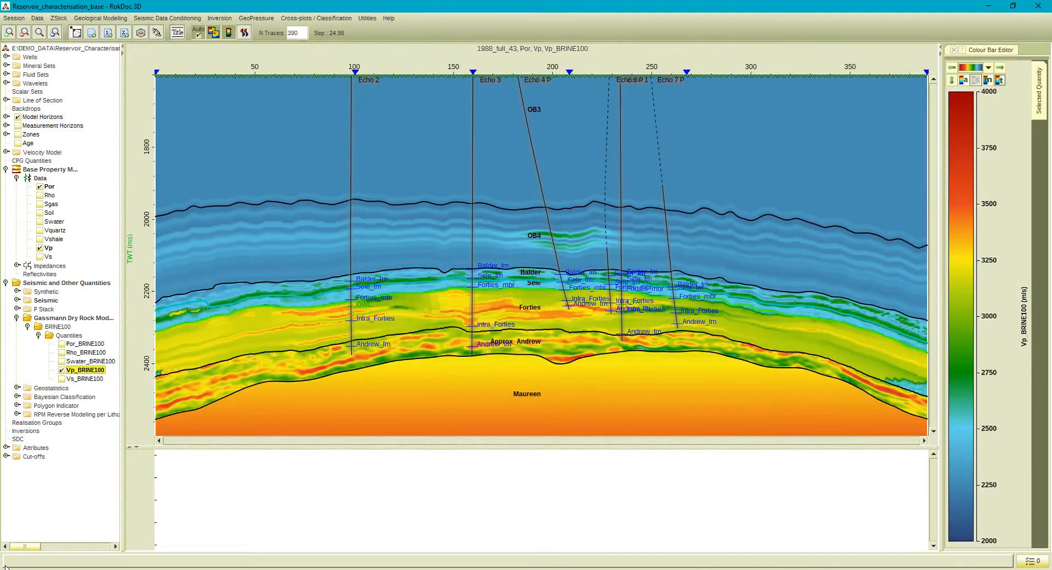
Hide Vp_BRINE100 from the section and collapse the Gassmann Dry Rock Modelling folder.
left_click(62, 370)
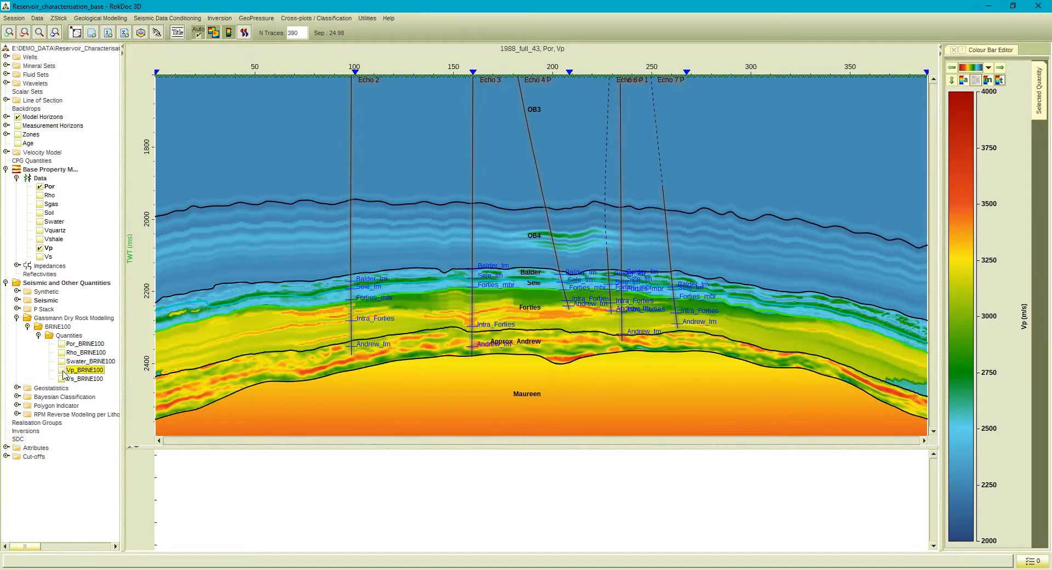
left_click(39, 335)
left_click(27, 326)
left_click(17, 318)
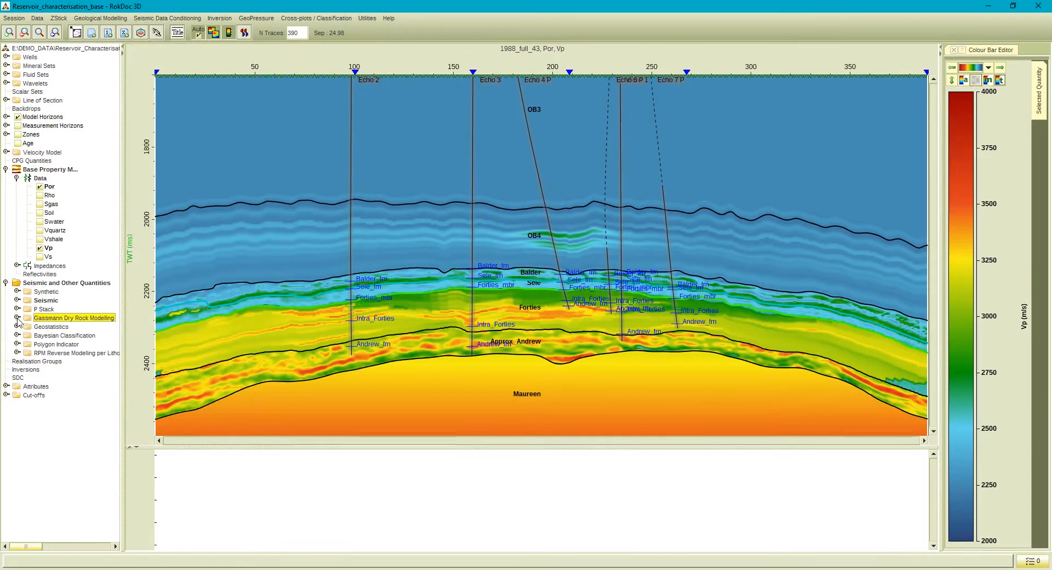
Start Create Synthetics for reflectivity, using the Base Property Model's Vp as the velocity input.
left_click(368, 19)
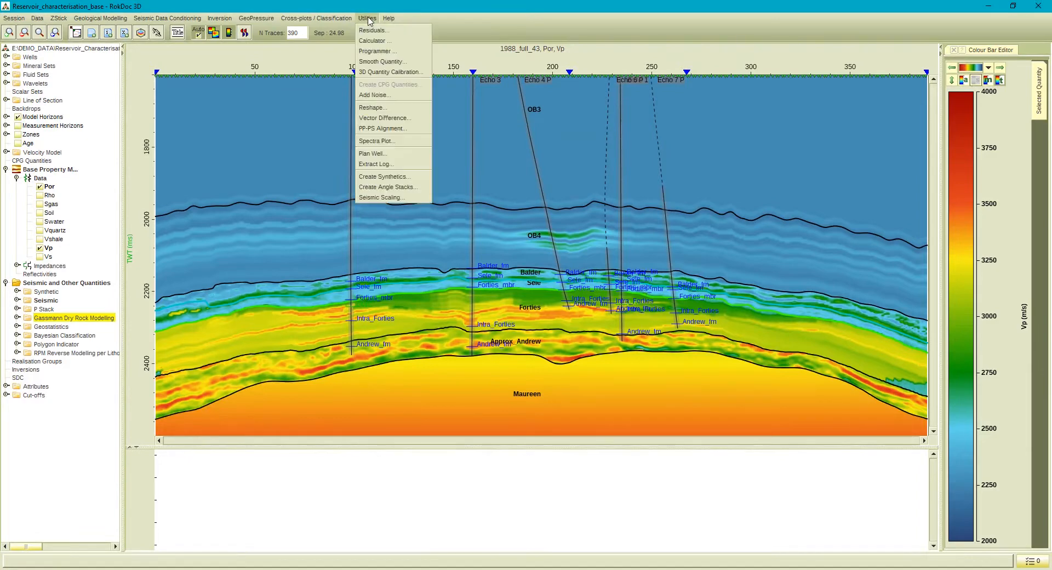
left_click(383, 177)
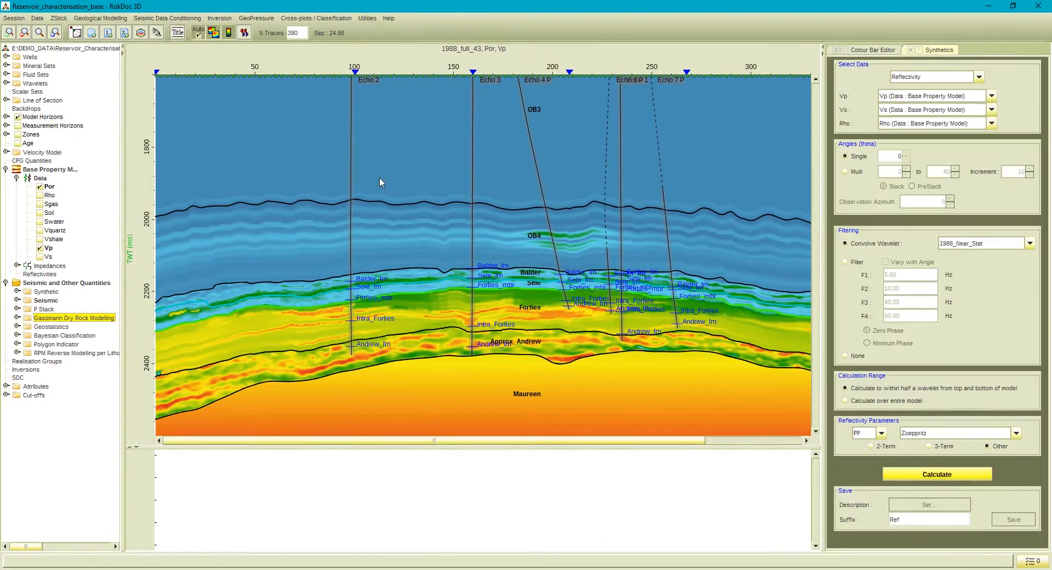
left_click(890, 95)
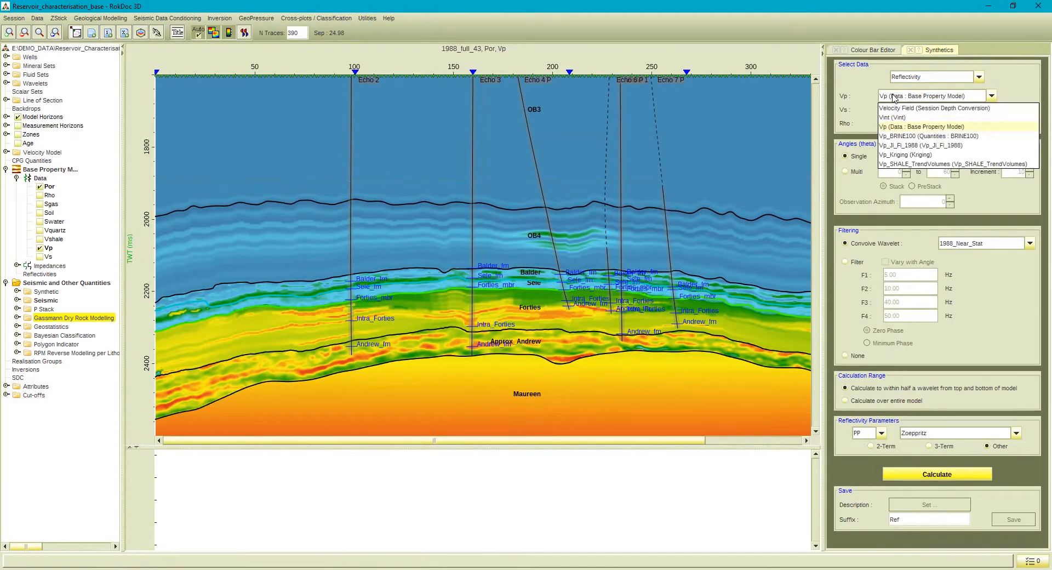
left_click(893, 129)
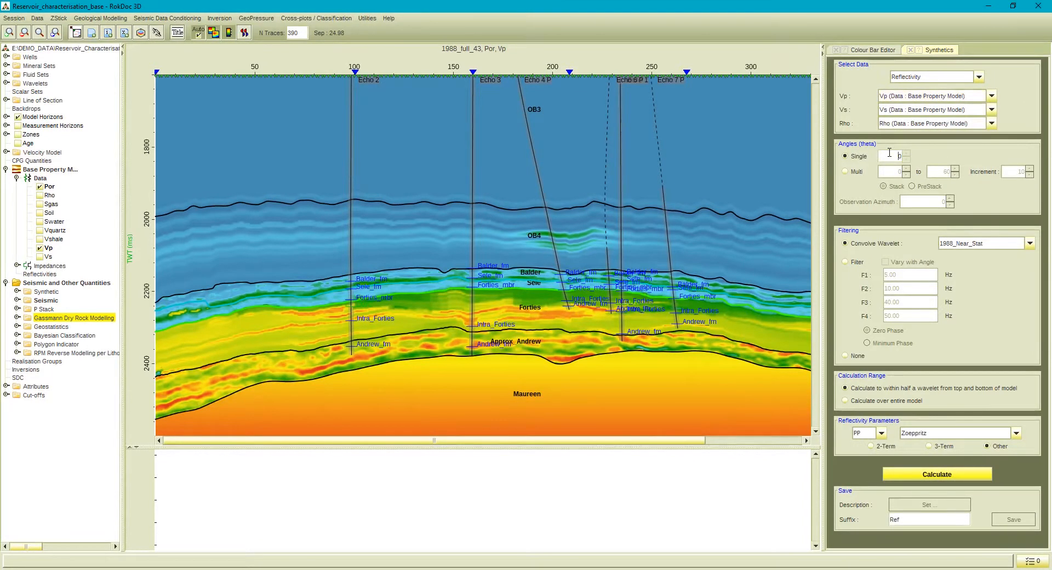
Set multiple synthetic angles from 0 to 40 and select the 1988_near_stat_scaled_30deg convolution wavelet.
left_click(857, 172)
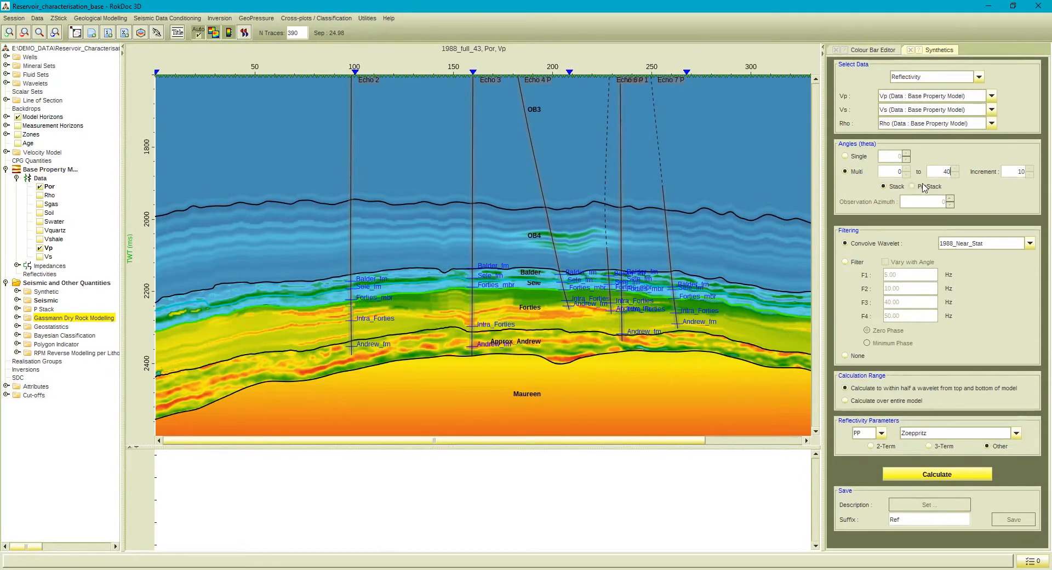
left_click(980, 244)
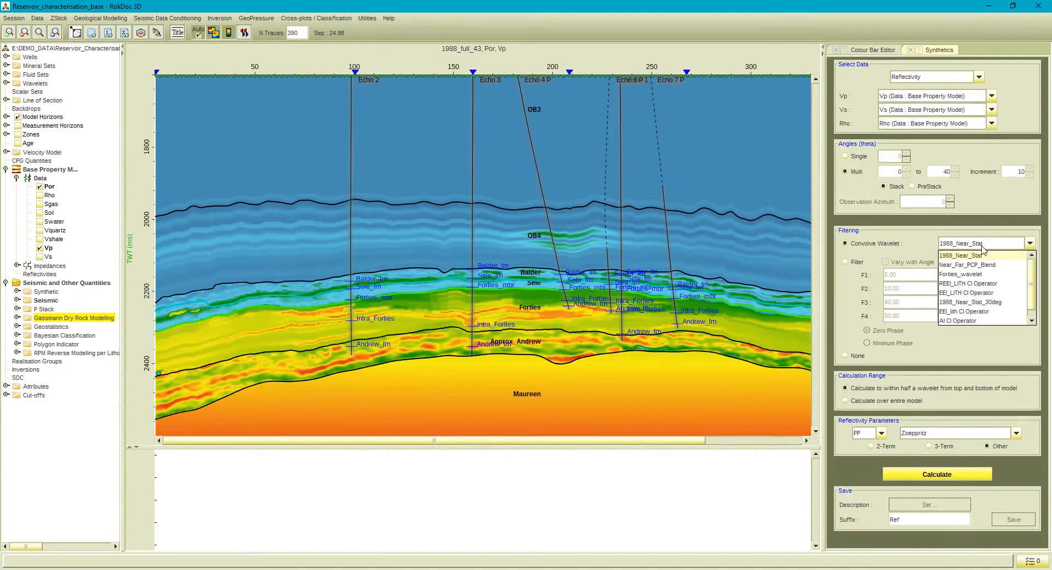
scroll(986, 274, "down", 1)
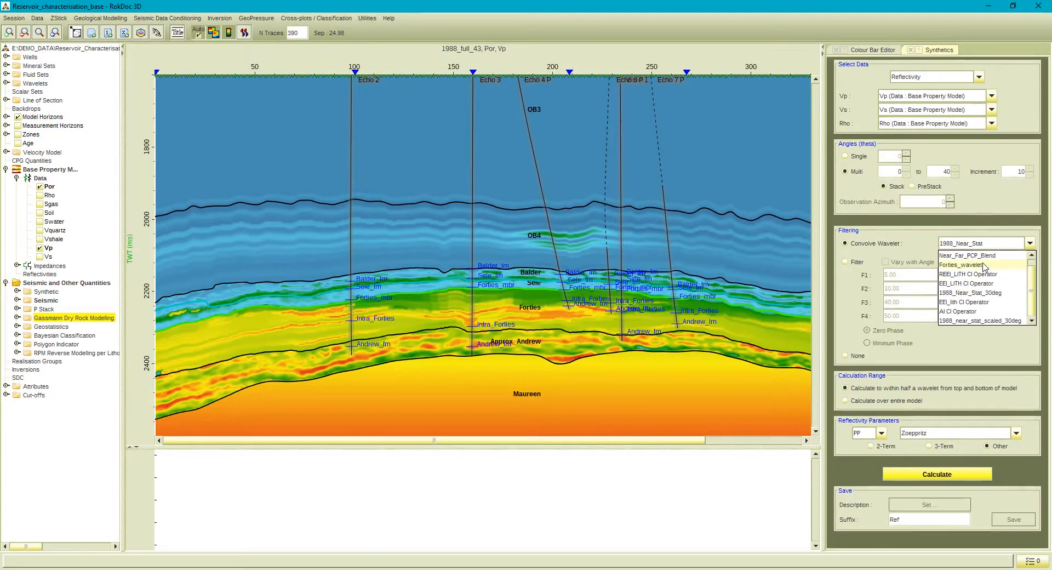
left_click(992, 321)
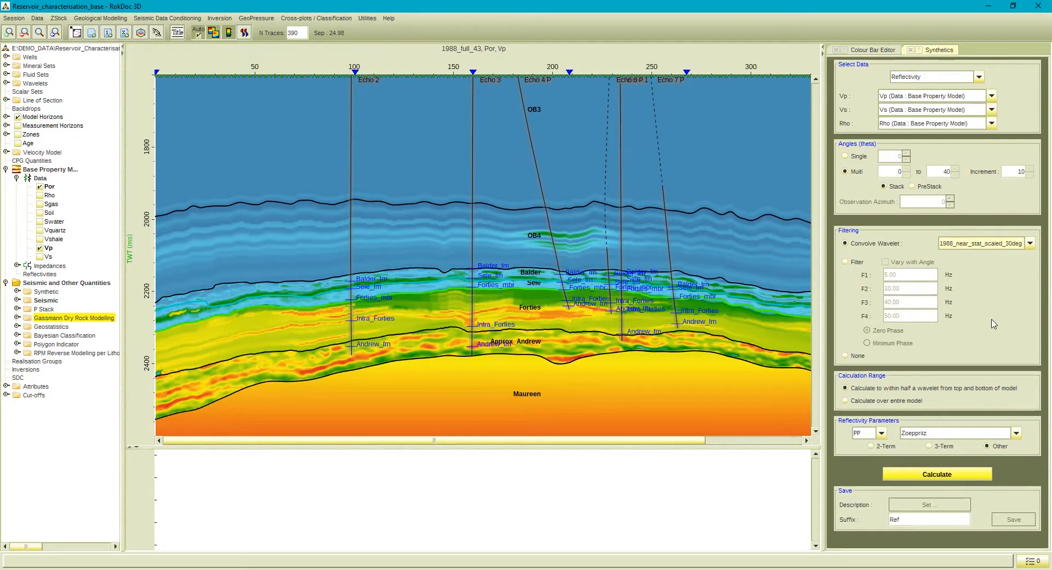
Review the PP reflectivity methods available for the Other, 3-Term and 2-Term options.
left_click(928, 433)
left_click(927, 434)
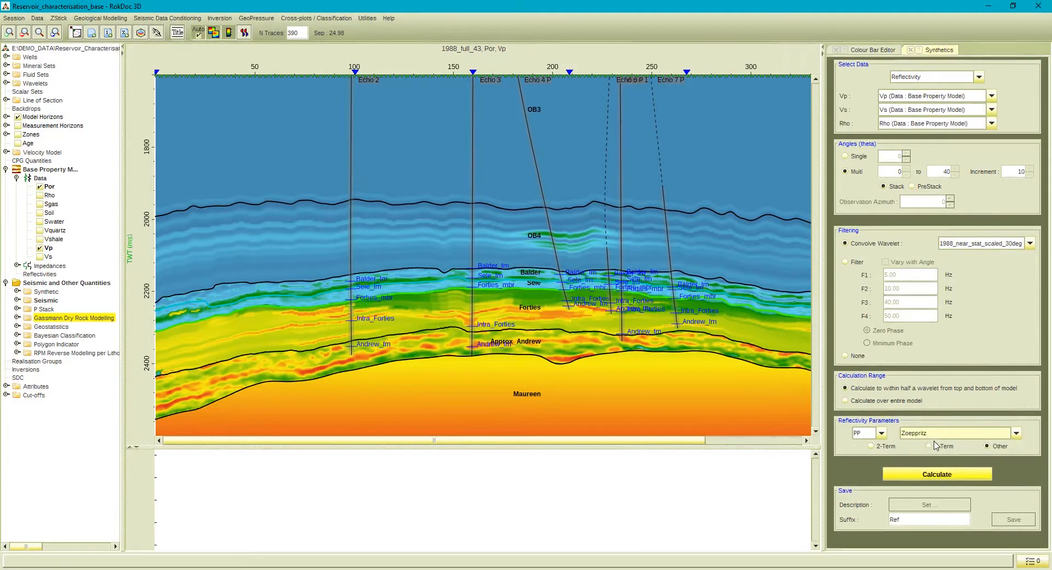
left_click(934, 444)
left_click(935, 436)
left_click(936, 436)
left_click(886, 446)
left_click(918, 434)
left_click(919, 436)
left_click(882, 434)
left_click(882, 433)
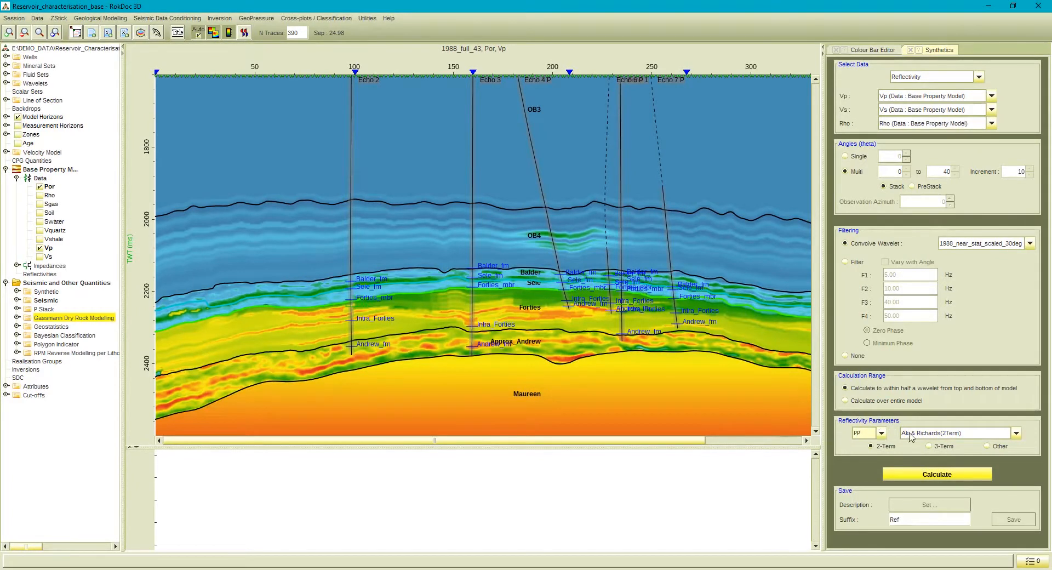
Calculate the synthetic with 3-term Aki & Richards reflectivity and close the Synthetics tool.
left_click(941, 475)
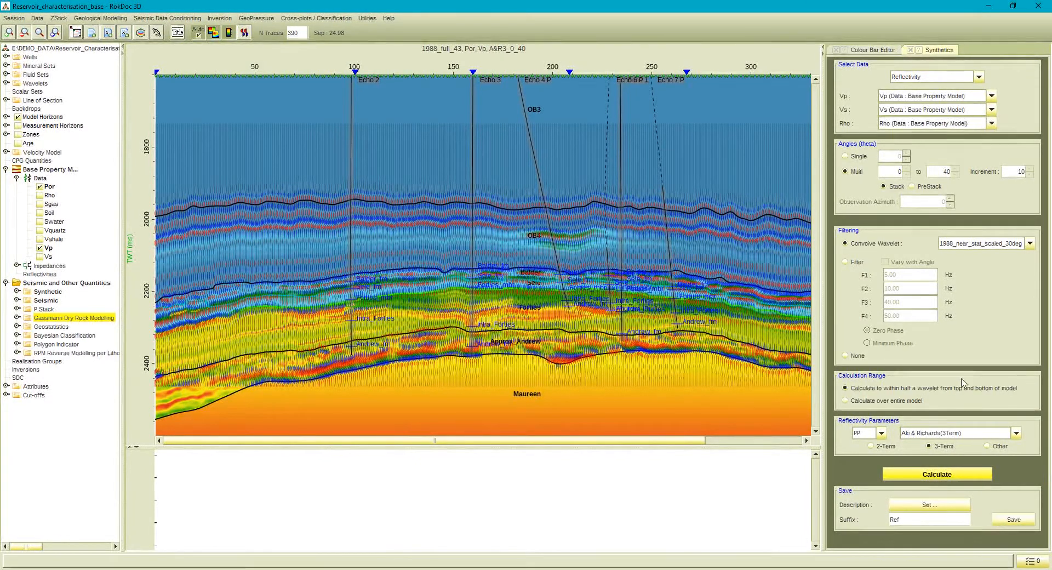
left_click(910, 50)
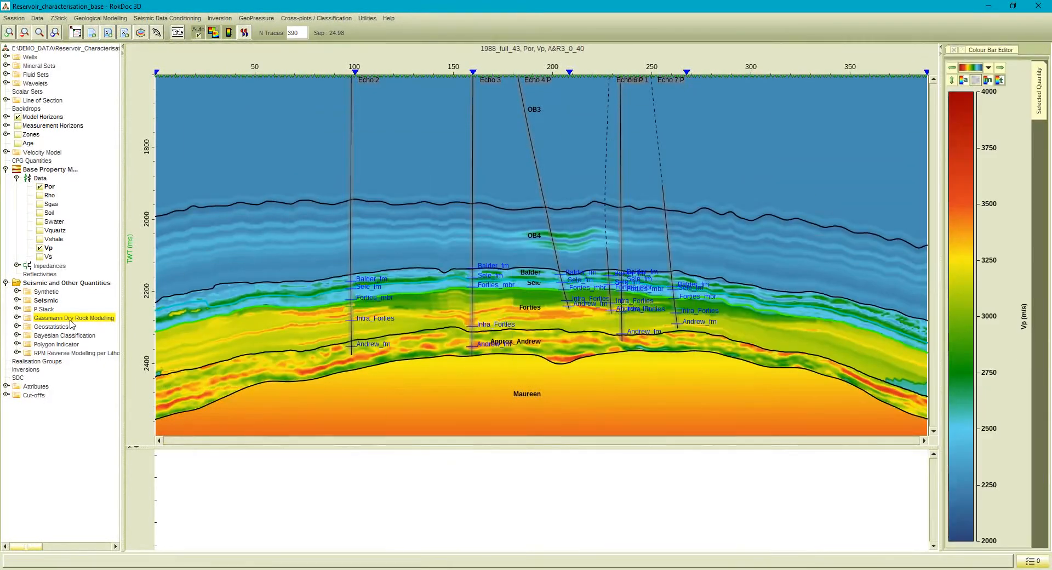
Display the A&R3_9_35_stack synthetic on the section and plot it as colour.
left_click(17, 292)
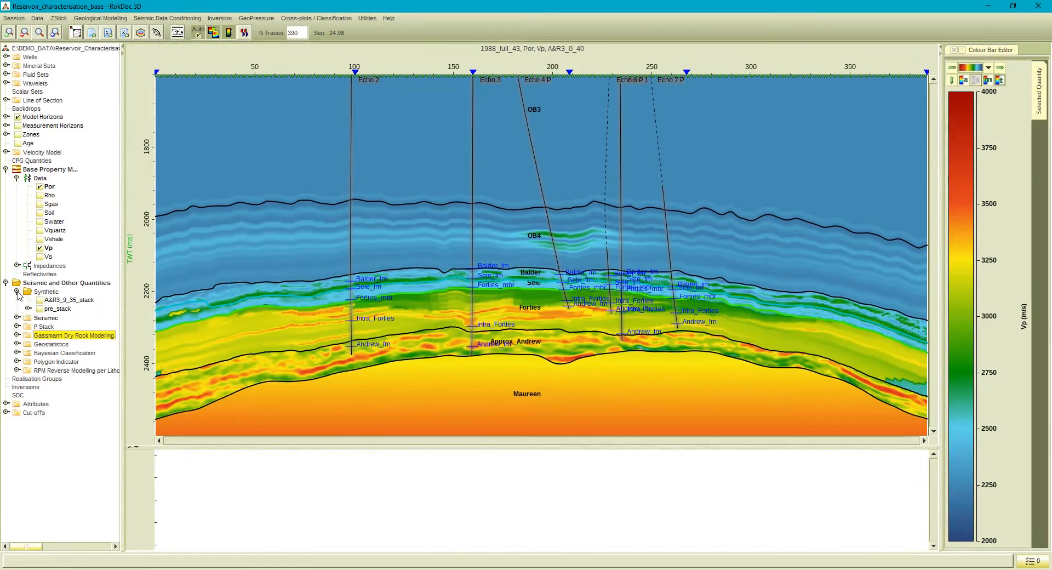
left_click(41, 300)
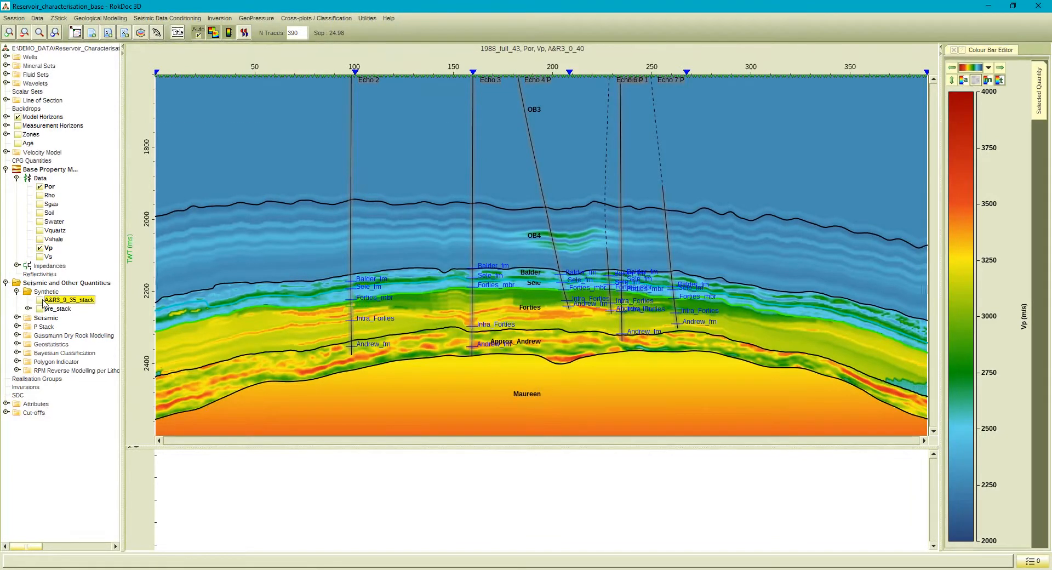
right_click(61, 304)
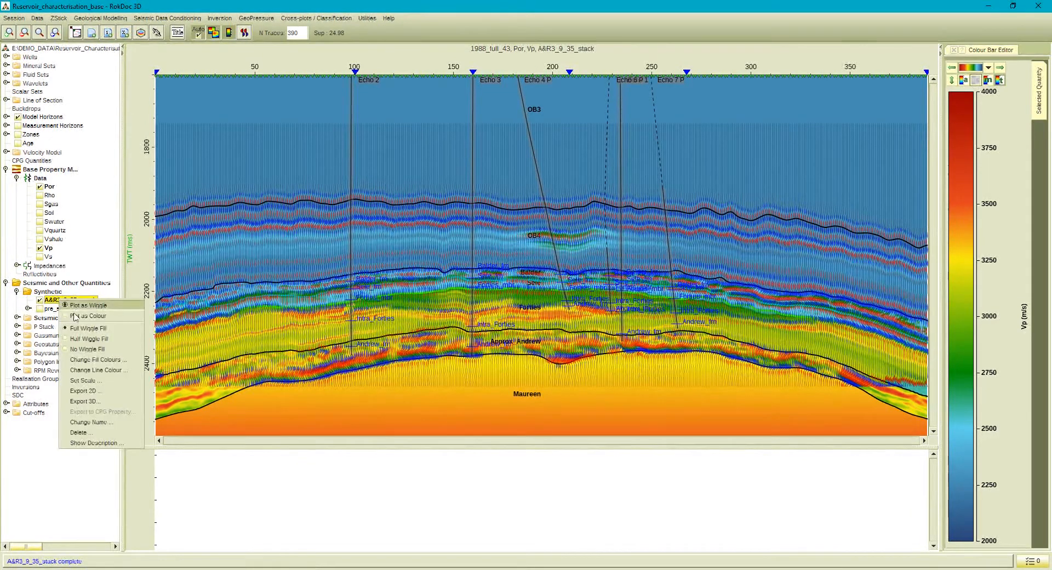
left_click(78, 320)
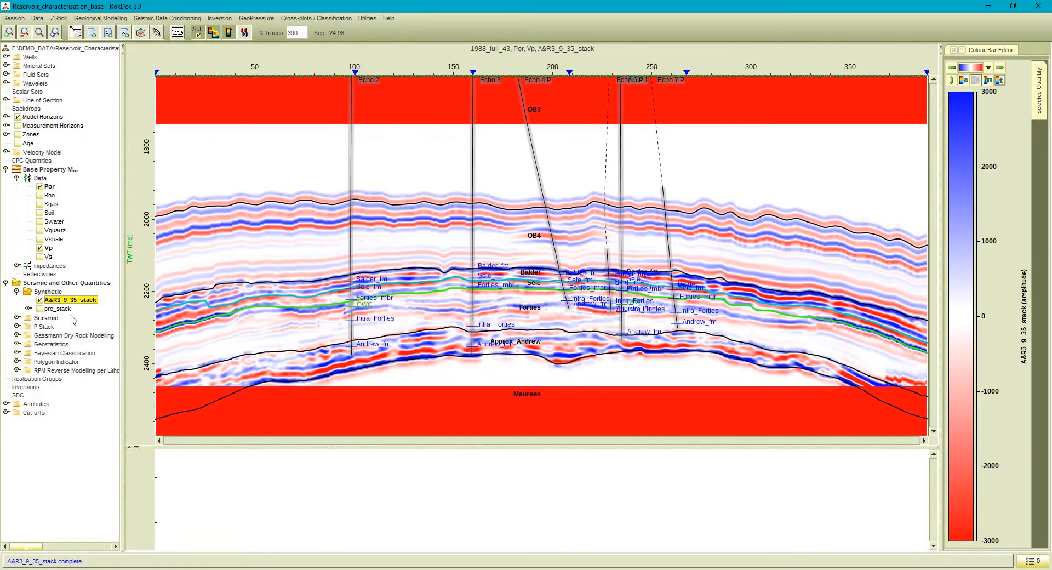
Remove the 1988_full_43 seismic from the section display and collapse the Seismic folder.
double_click(48, 318)
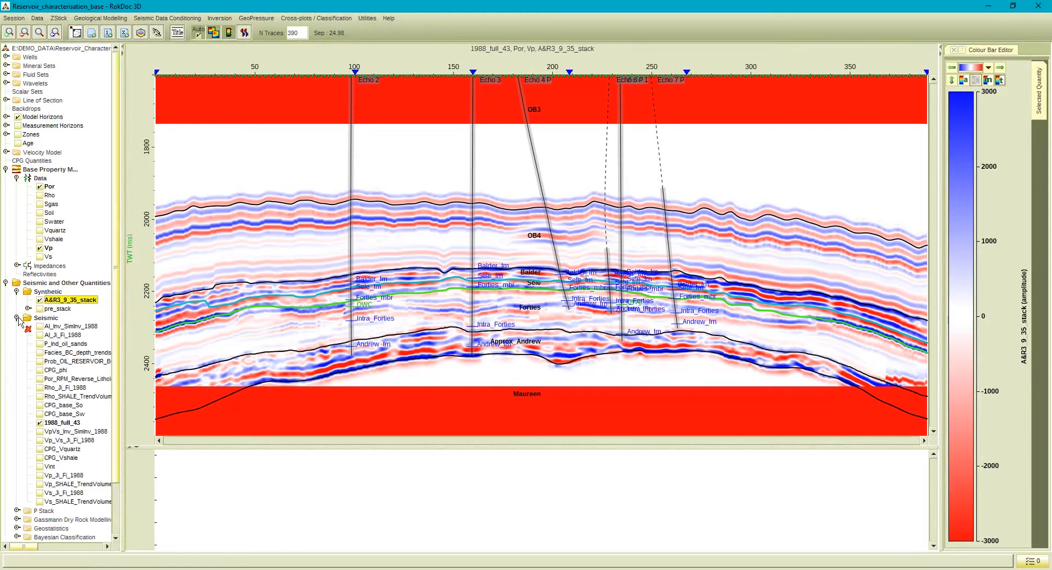
left_click(44, 423)
left_click(39, 423)
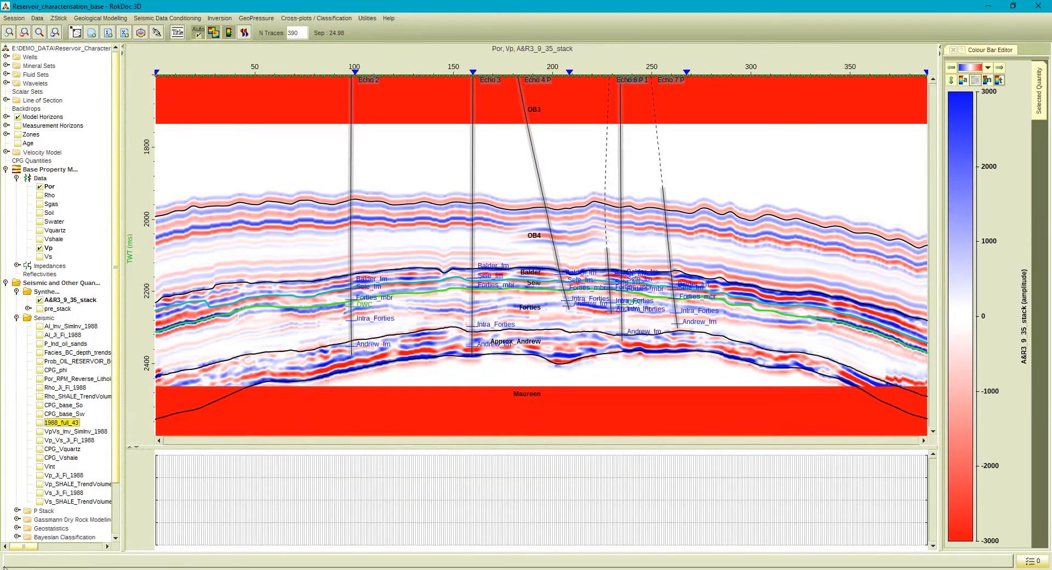
left_click(17, 318)
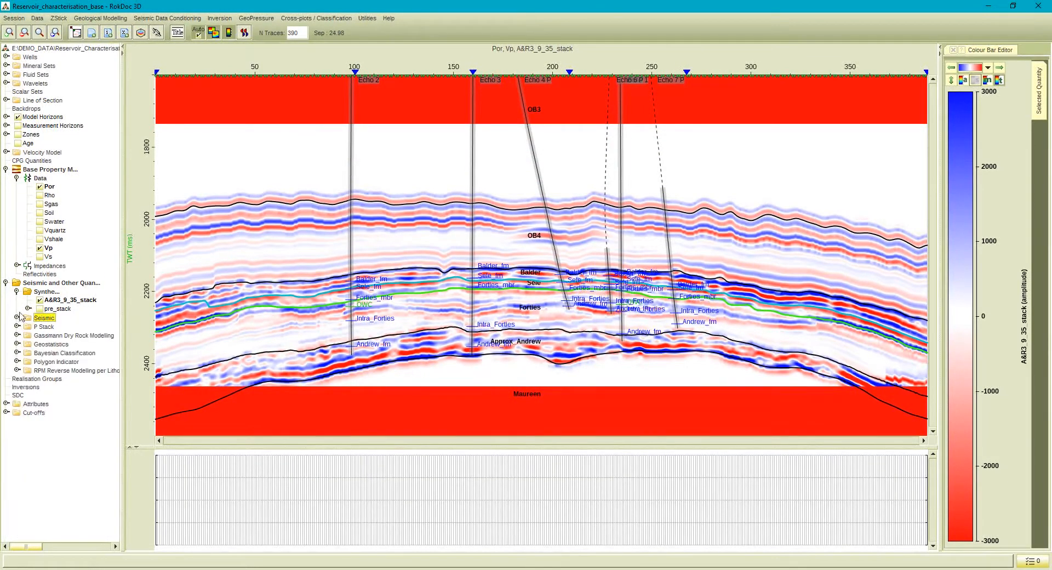
Hide the A&R3_9_35_stack synthetic and the Base Property Model's Vp and Por, collapsing their folders.
left_click(39, 300)
left_click(17, 291)
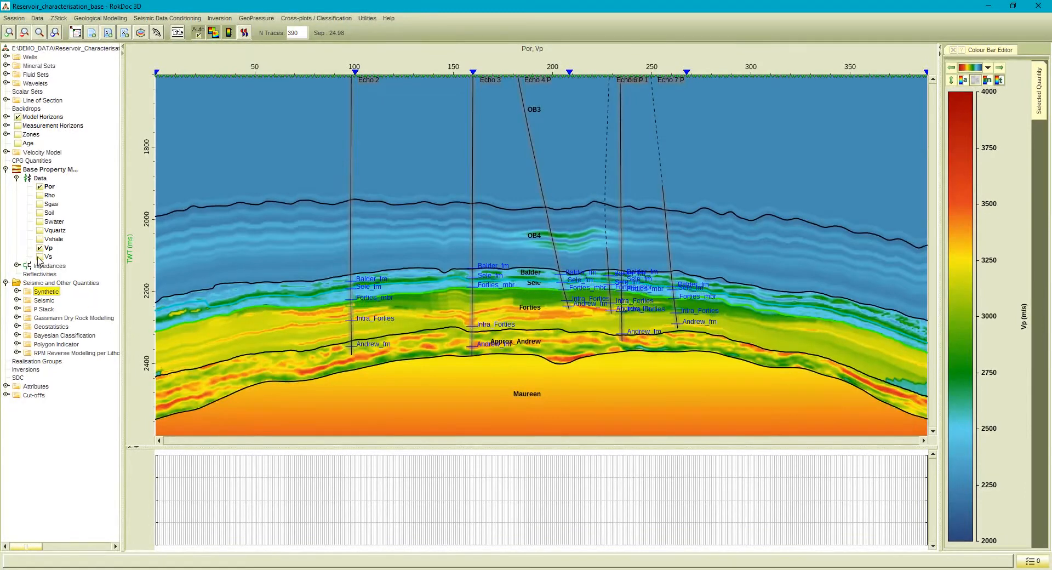
left_click(41, 250)
left_click(40, 247)
left_click(39, 187)
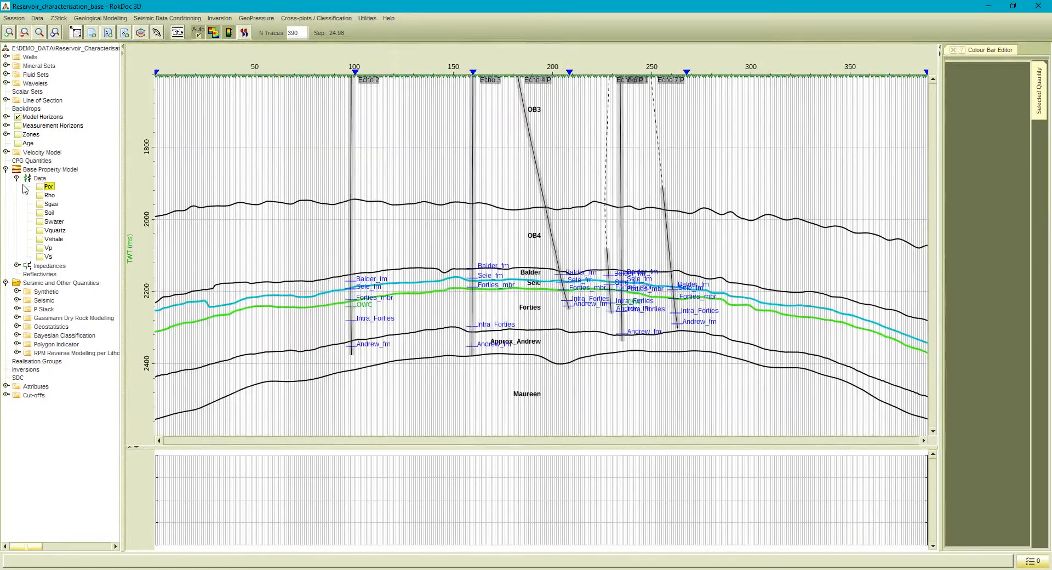
left_click(16, 178)
Preview the Angle_stacks_9 and Angle_stacks_35 partial stacks from the P Stack folder on the section, one at a time.
left_click(17, 230)
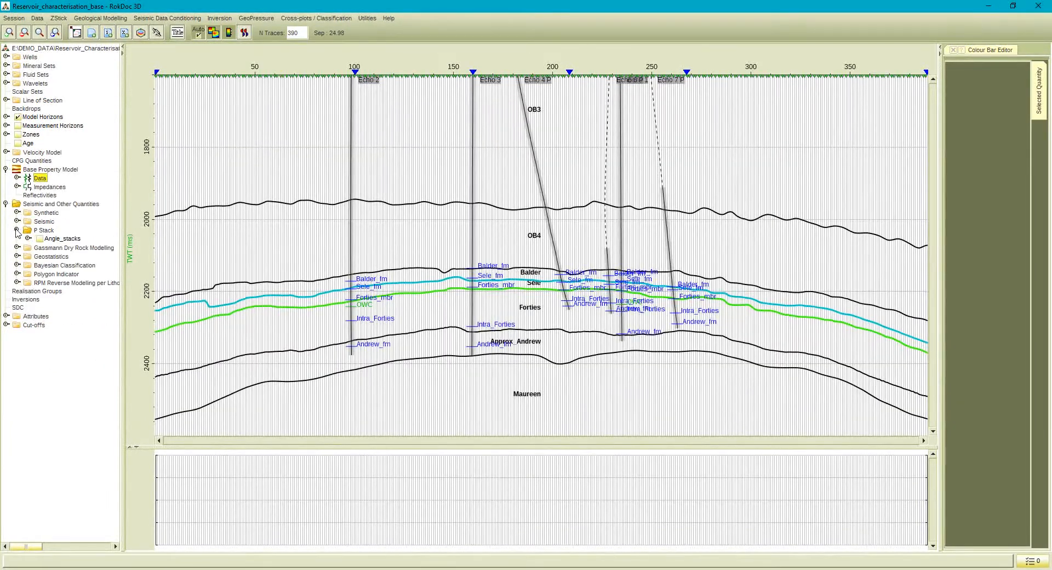
left_click(28, 239)
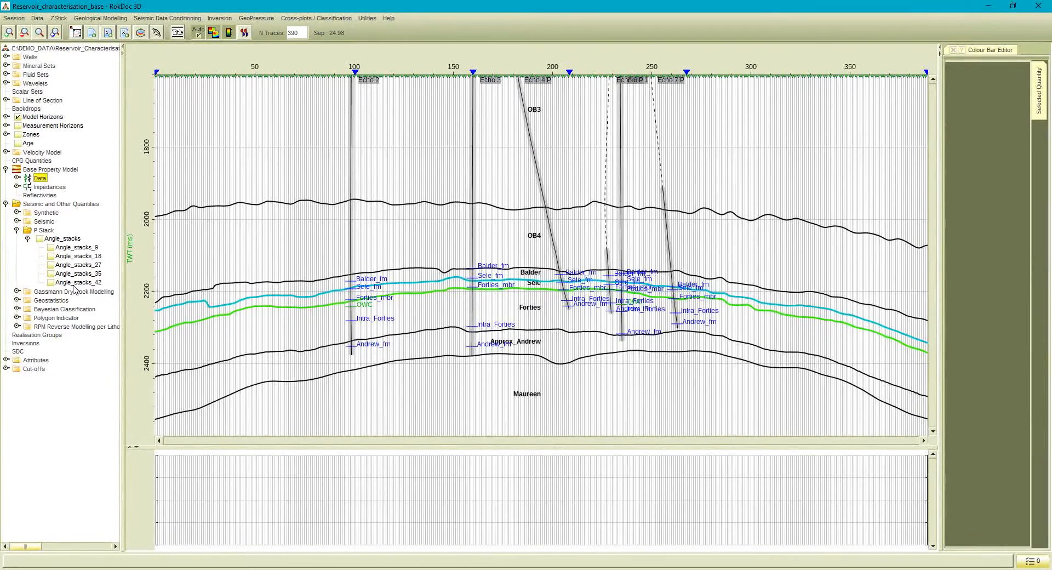
left_click(51, 250)
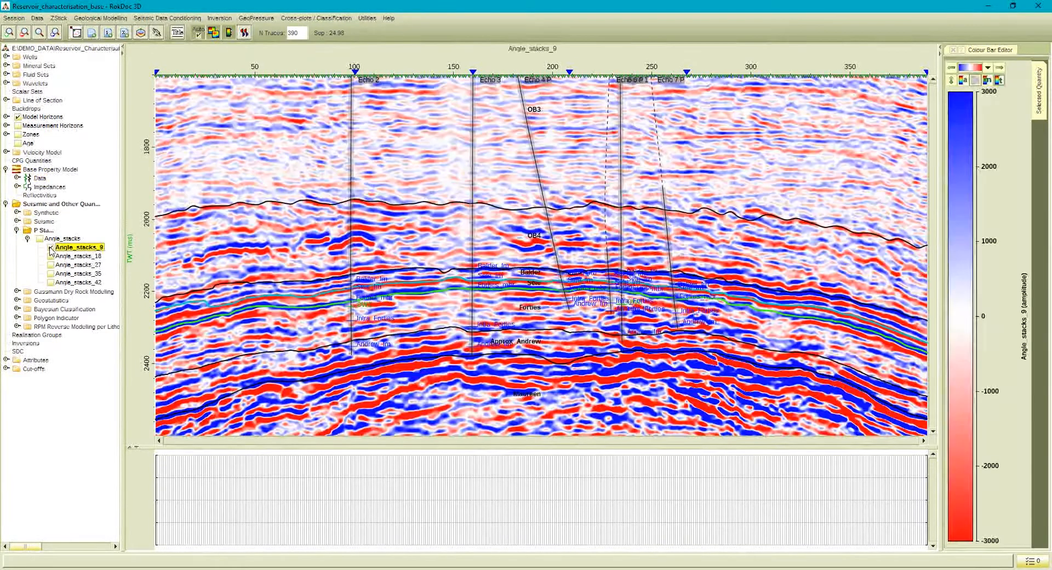
left_click(51, 249)
left_click(52, 275)
left_click(51, 275)
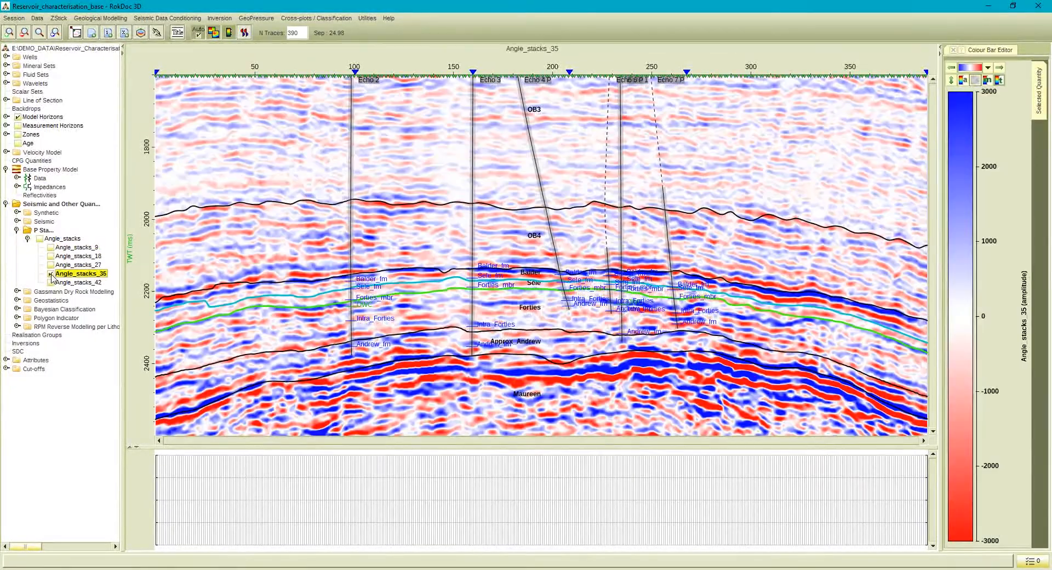
left_click(51, 274)
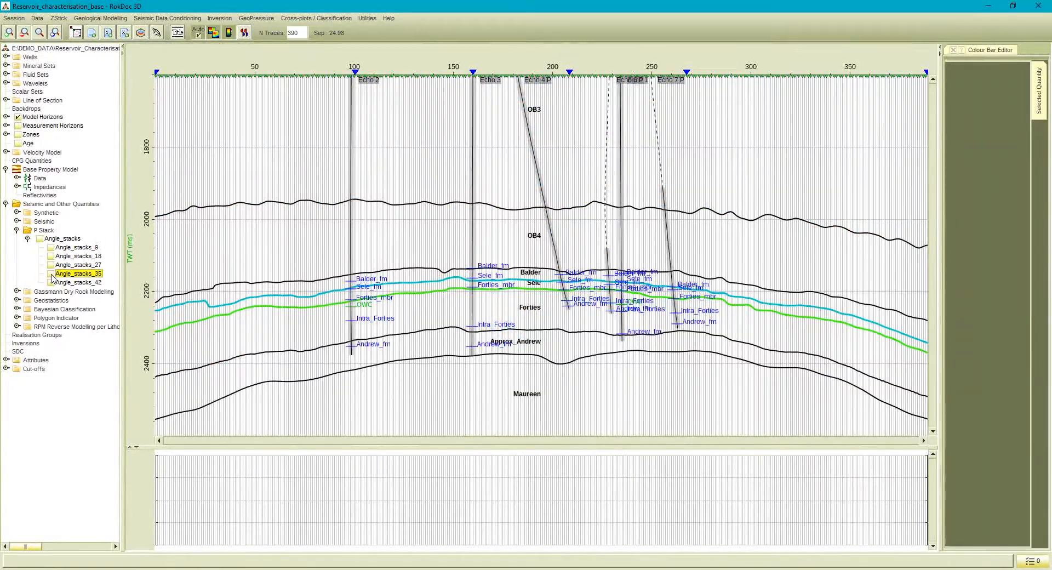
Display the combined Angle_stacks on the section and zoom in on the traces around the Echo 3 well.
left_click(40, 240)
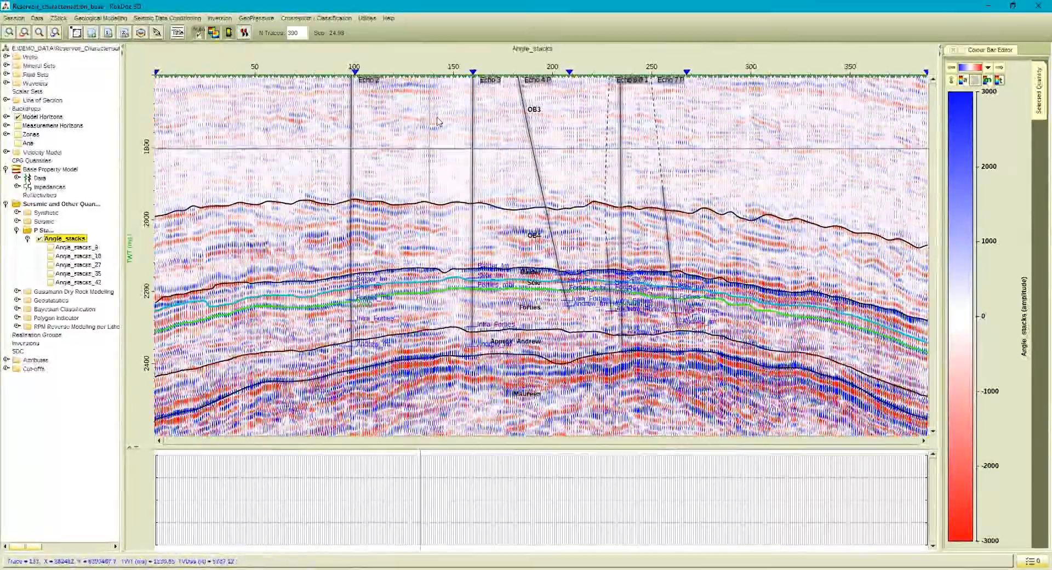
left_click_drag(424, 72, 526, 80)
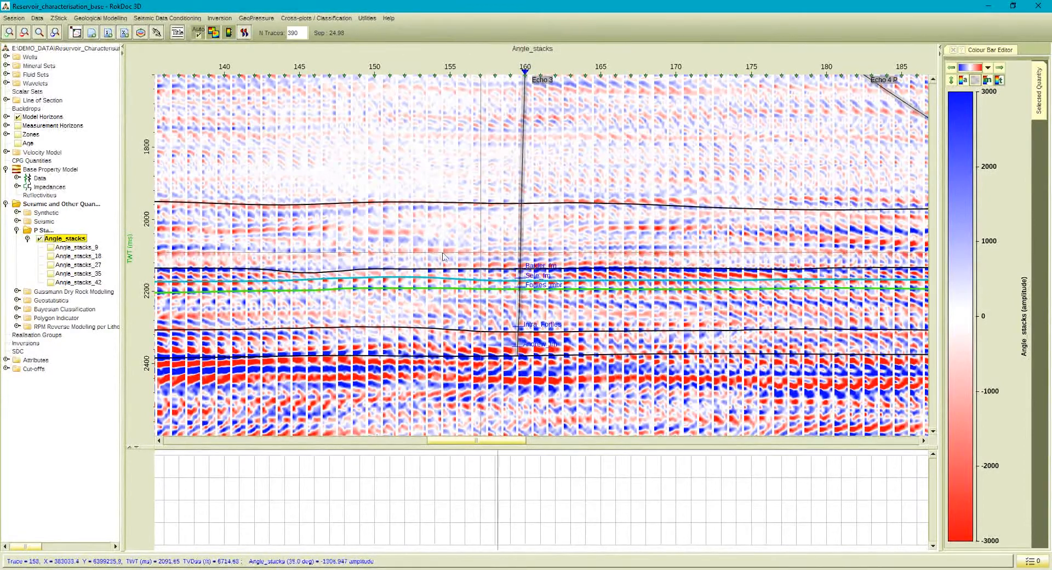
Measure a pre/partial stack attribute from Angle_stacks, plotting Amplitude against Angle at the Forties TWT horizon.
right_click(37, 363)
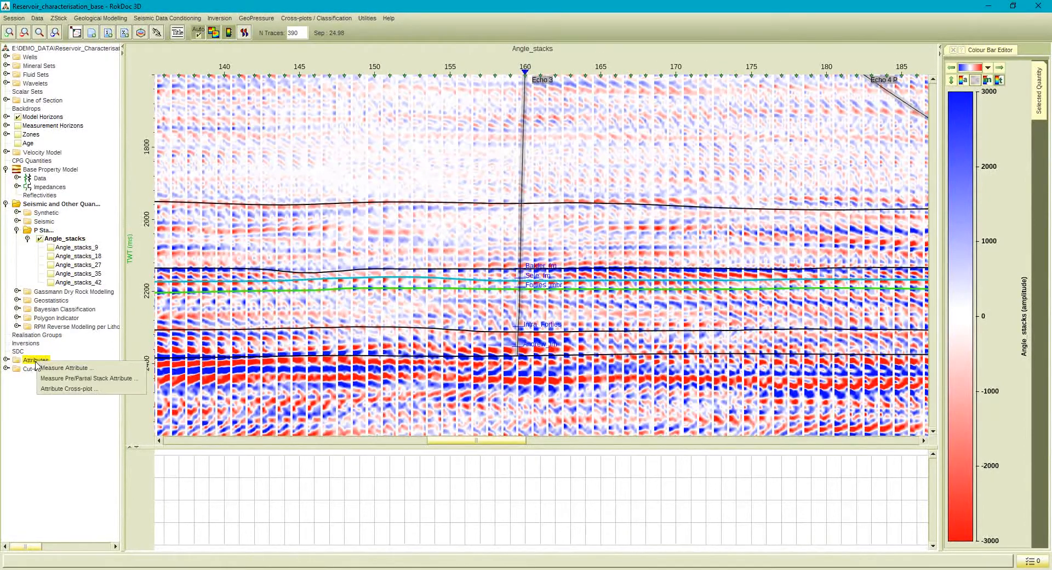
left_click(57, 379)
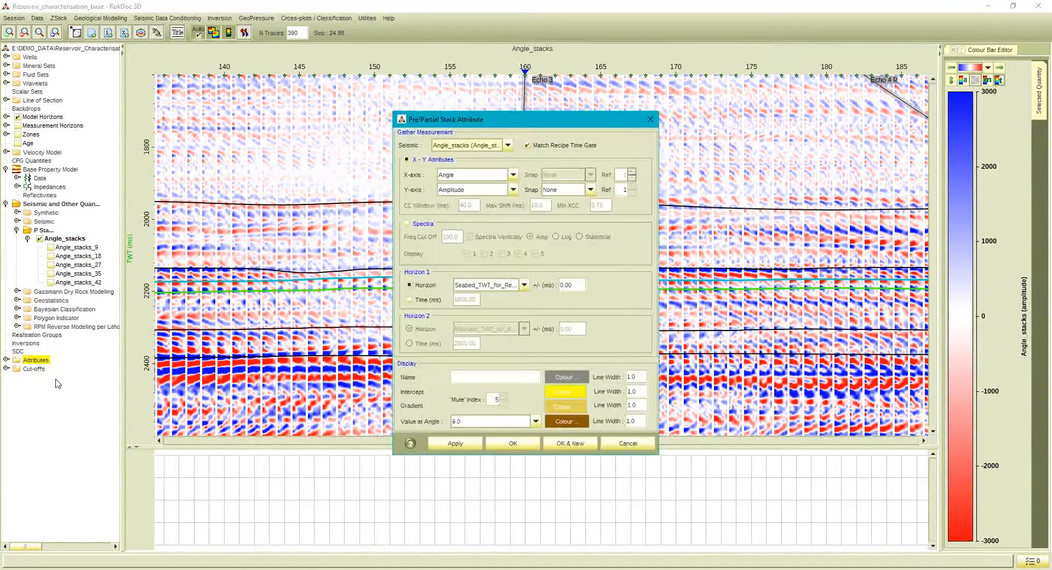
left_click(453, 146)
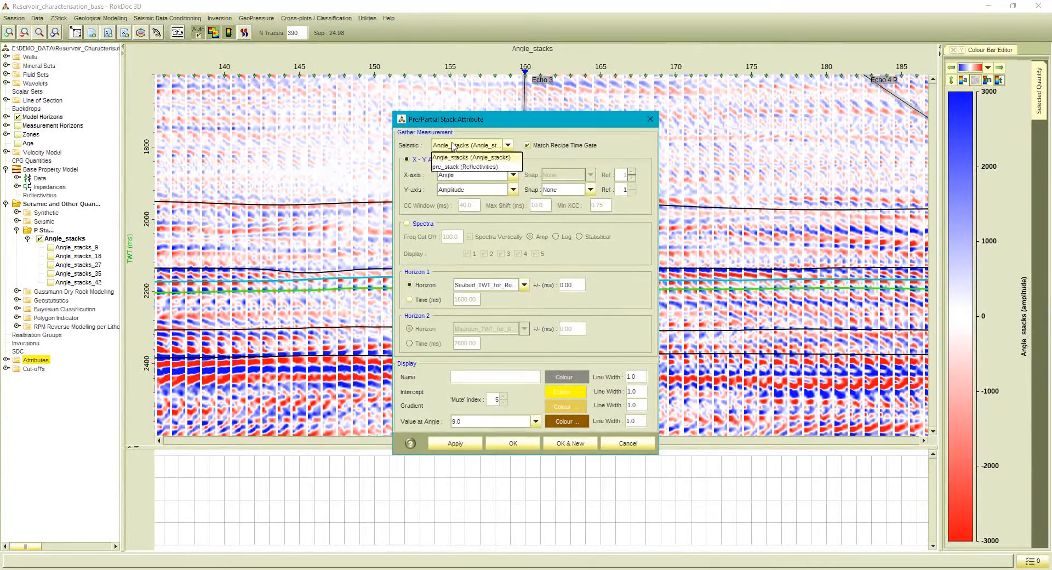
left_click(453, 146)
left_click(469, 175)
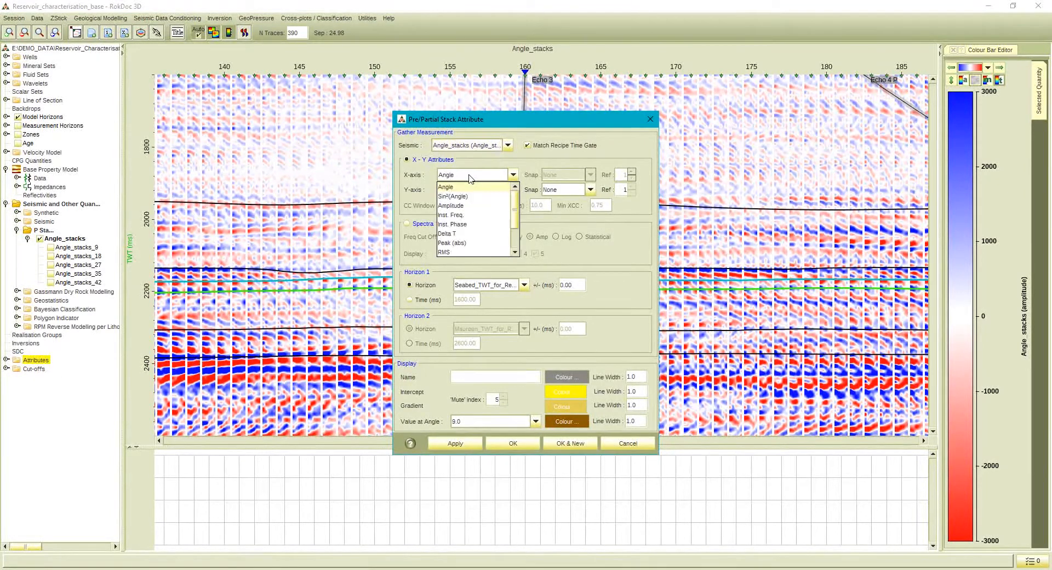
left_click(469, 177)
left_click(467, 190)
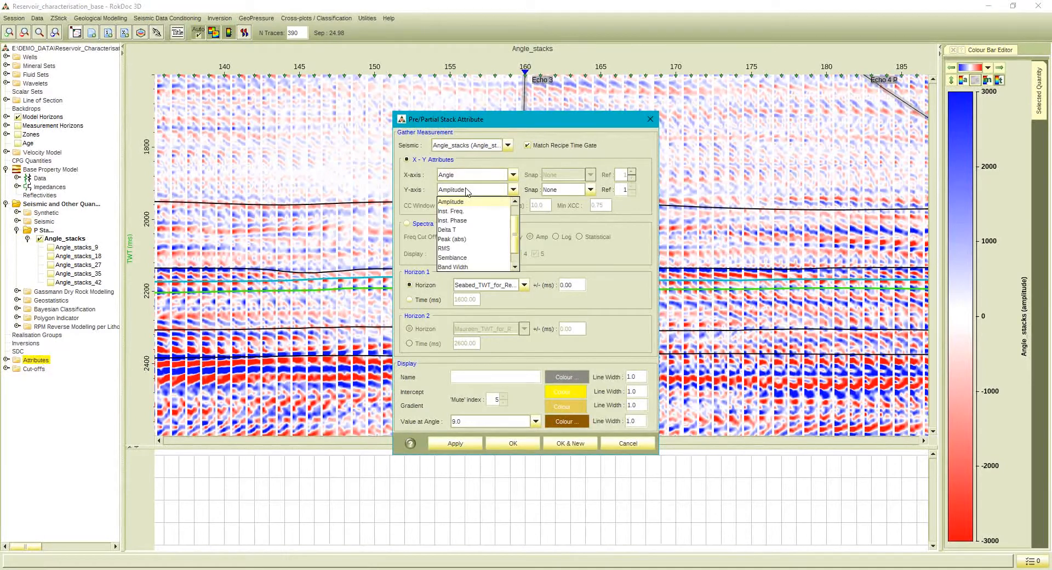
left_click(467, 190)
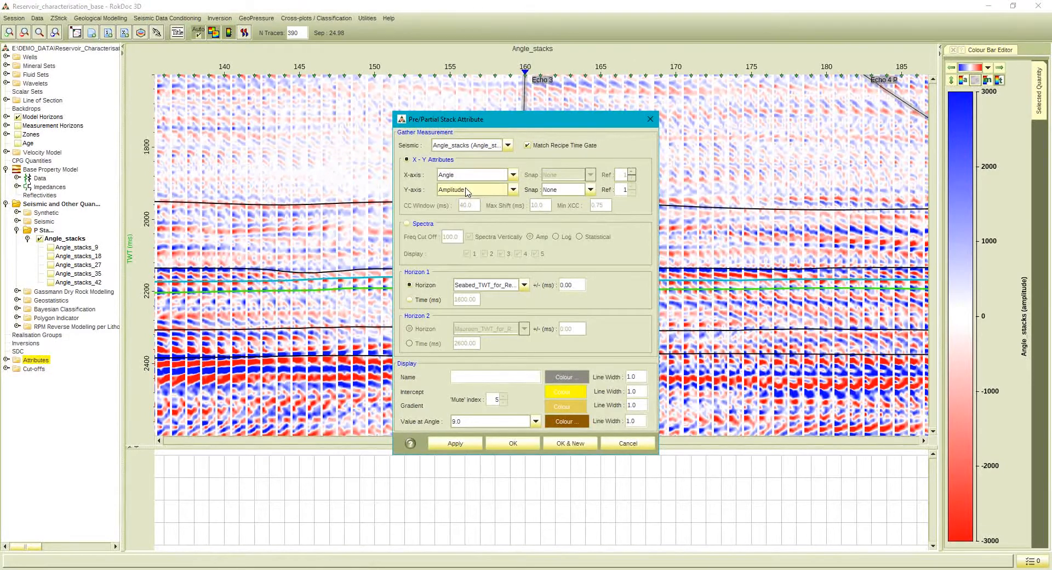
left_click(470, 285)
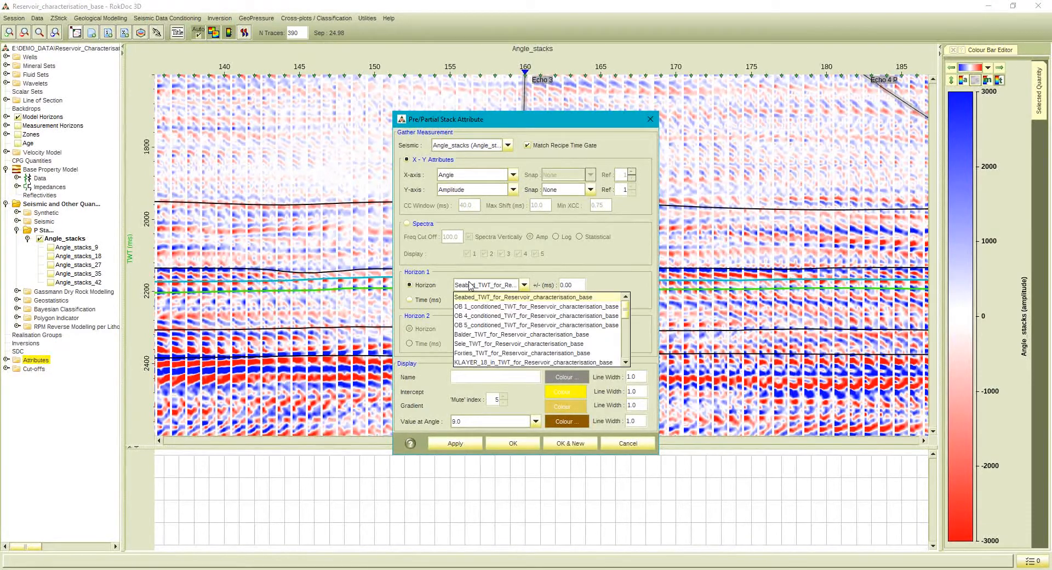
left_click(476, 353)
left_click(460, 443)
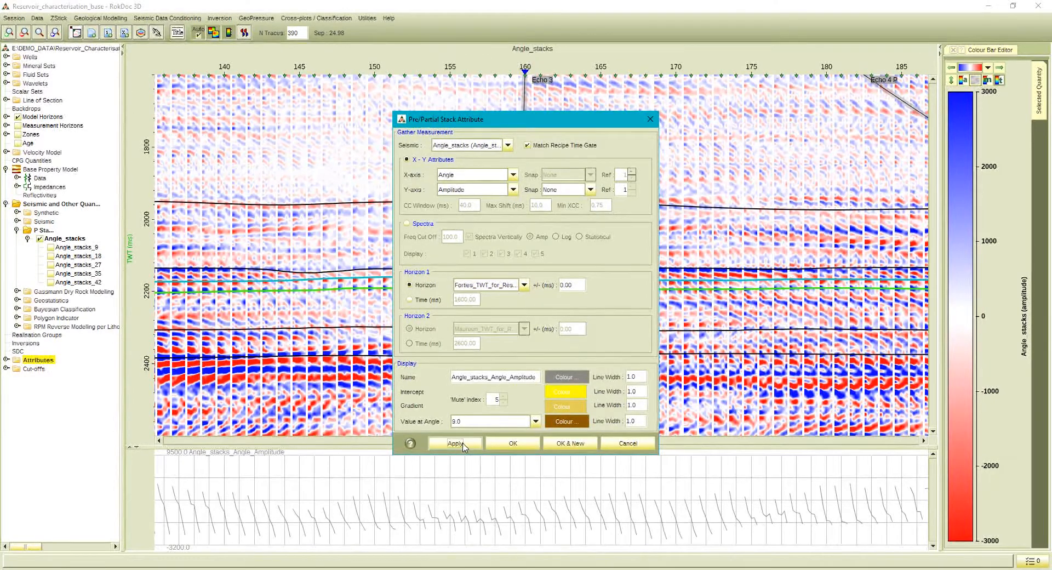
Set the Angle_stacks_Angle_Amplitude attribute's curve colour to blue and its line width to 2.0, and accept the measurement.
left_click(565, 377)
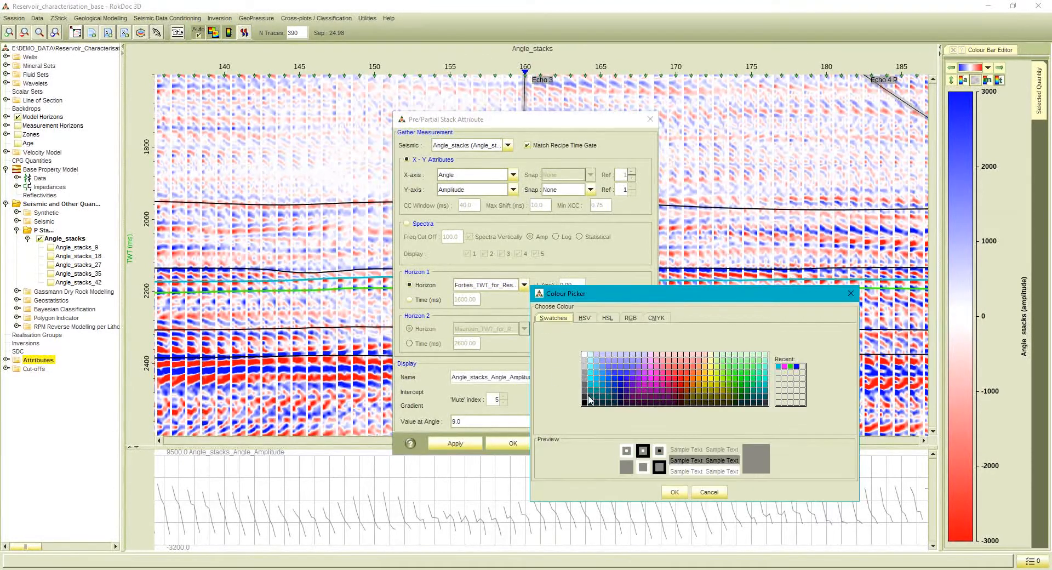
left_click(621, 381)
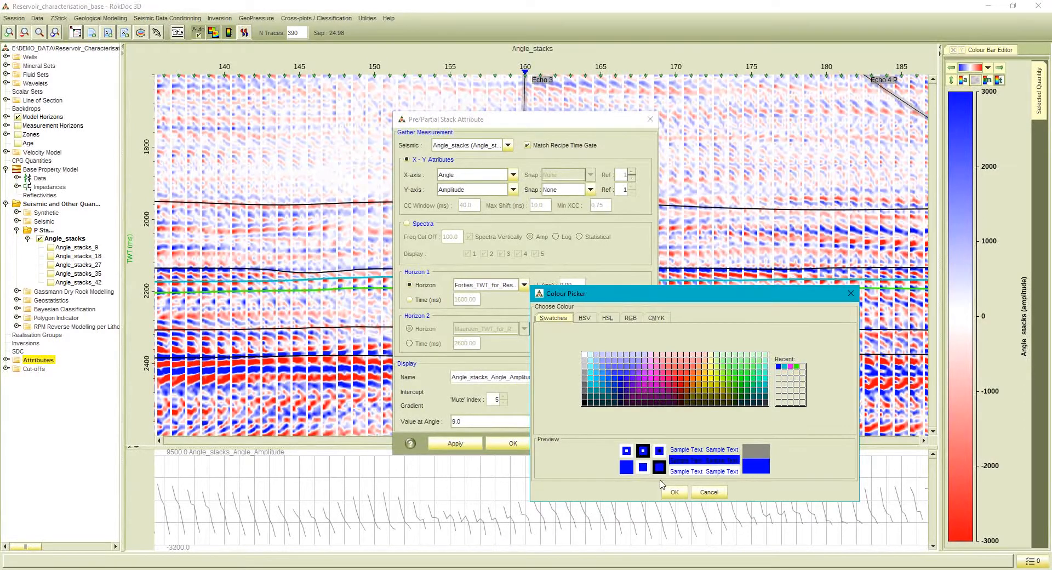
left_click(672, 490)
double_click(630, 376)
type("2.0")
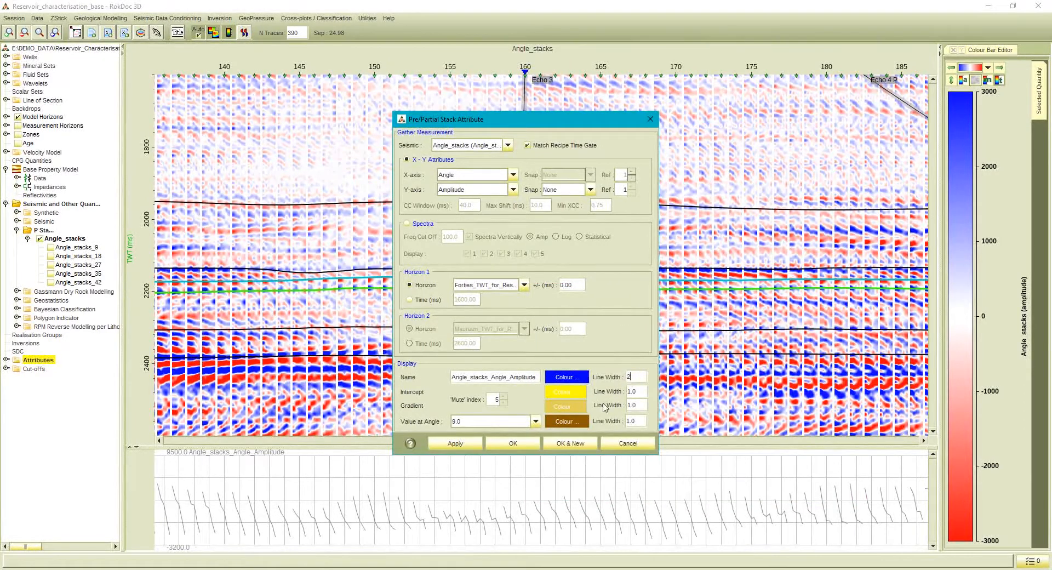
left_click(446, 445)
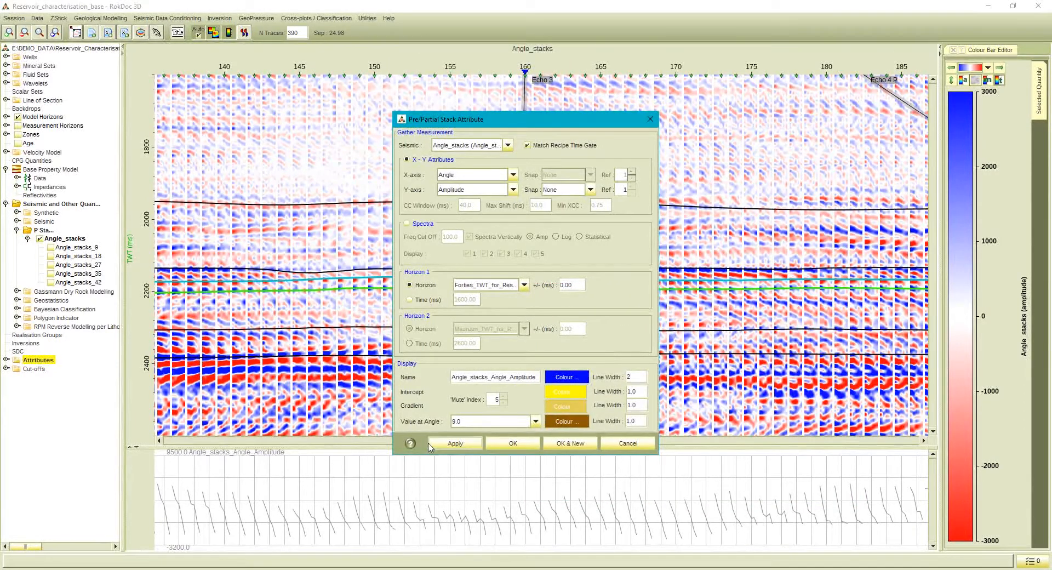
left_click(505, 444)
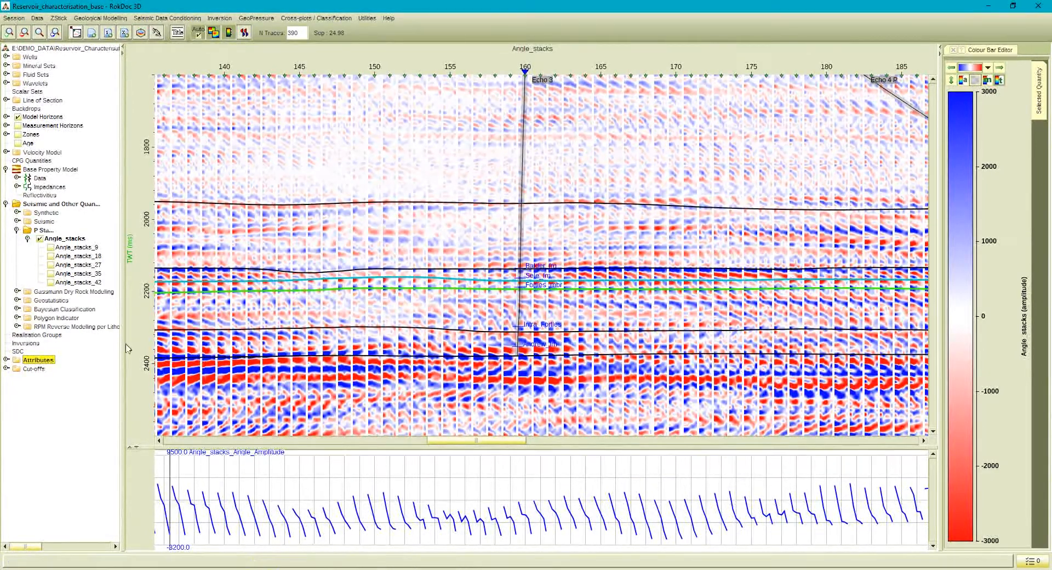
Look through the Measure Attribute options, including the Correlation category's measurement type, and close the dialog without applying.
right_click(46, 361)
left_click(52, 368)
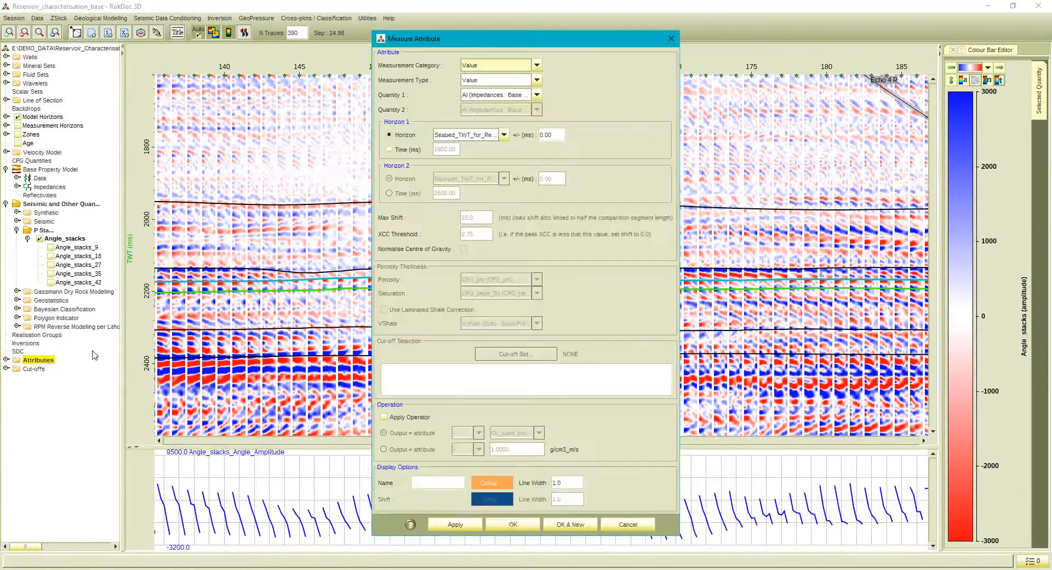
left_click(471, 61)
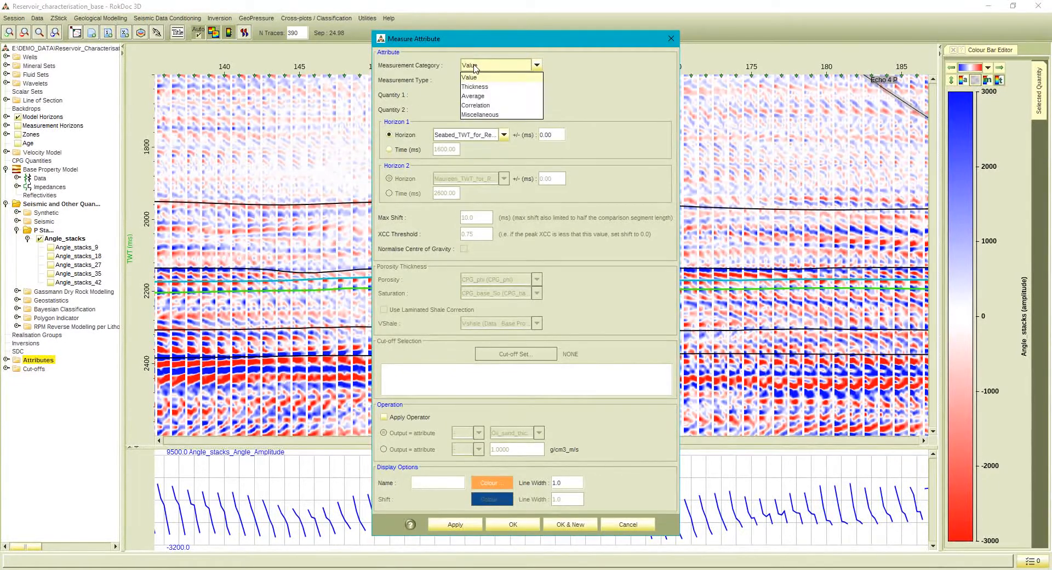
left_click(475, 106)
left_click(476, 83)
left_click(476, 83)
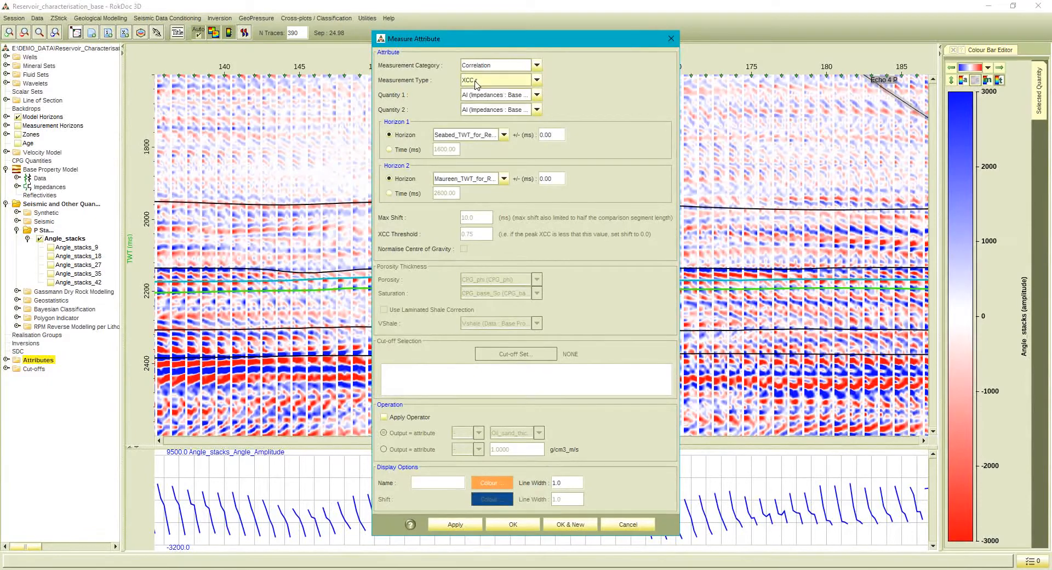
left_click(672, 39)
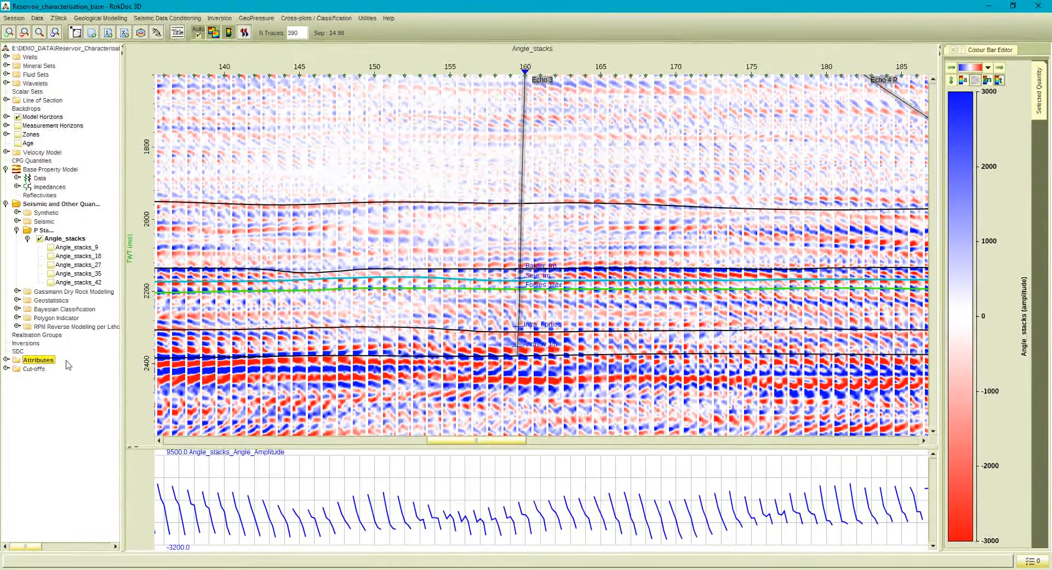
Hide the Angle_stacks_Angle_Amplitude attribute and the Angle_stacks display, collapsing the Attributes and P Stack folders.
left_click(5, 359)
left_click(28, 377)
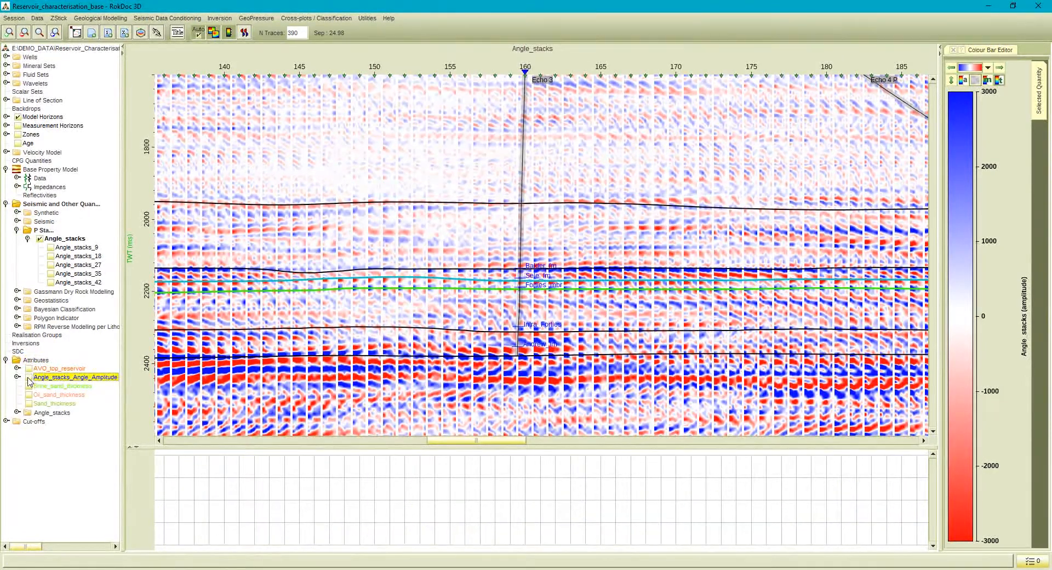
left_click(6, 360)
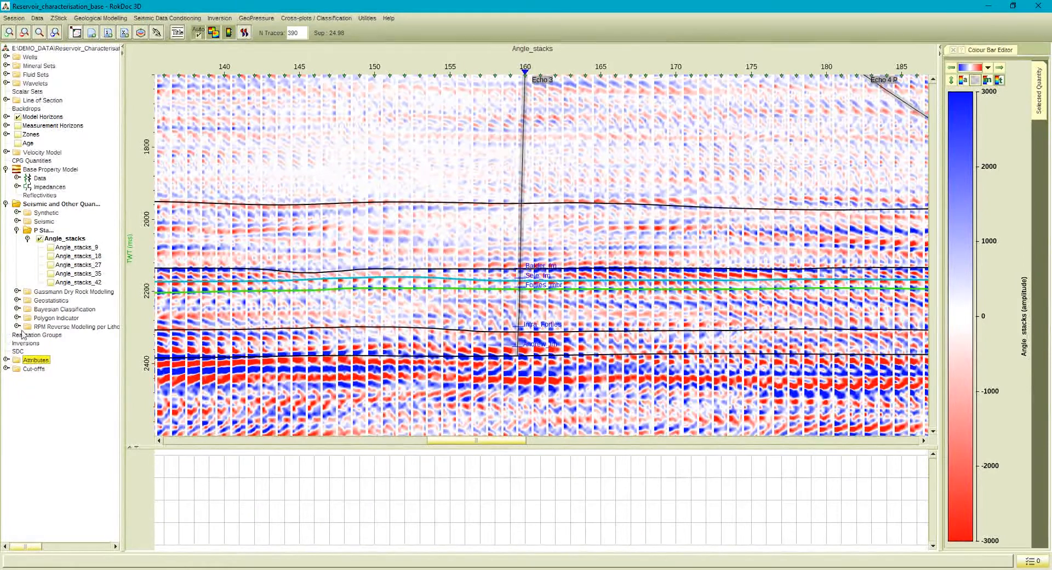
left_click(40, 239)
left_click(17, 230)
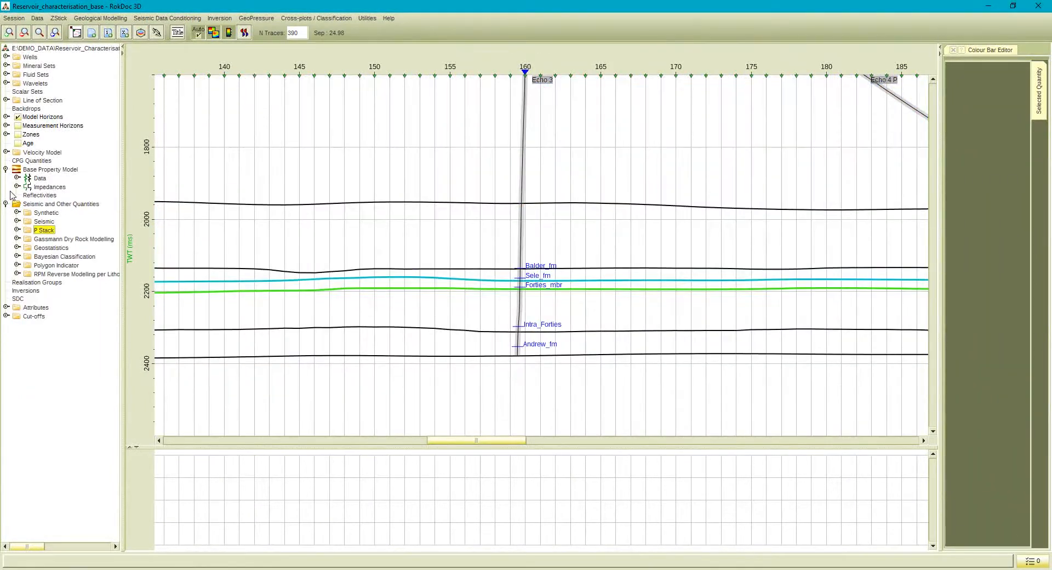
Restore the full section extent and display the AI_Inv_SimInv_1988 volume from the Seismic folder.
left_click(42, 34)
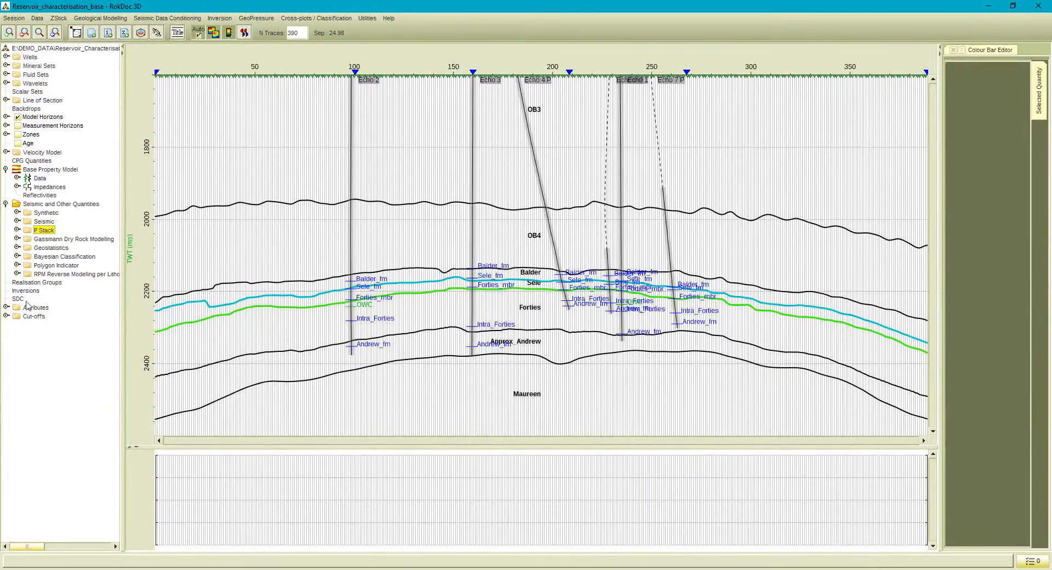
left_click(17, 221)
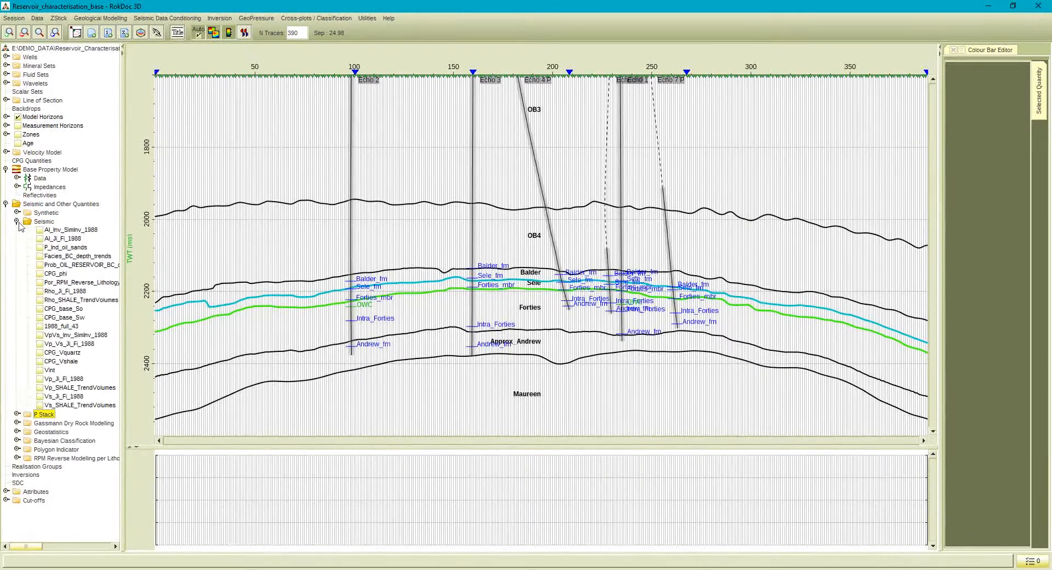
left_click(39, 230)
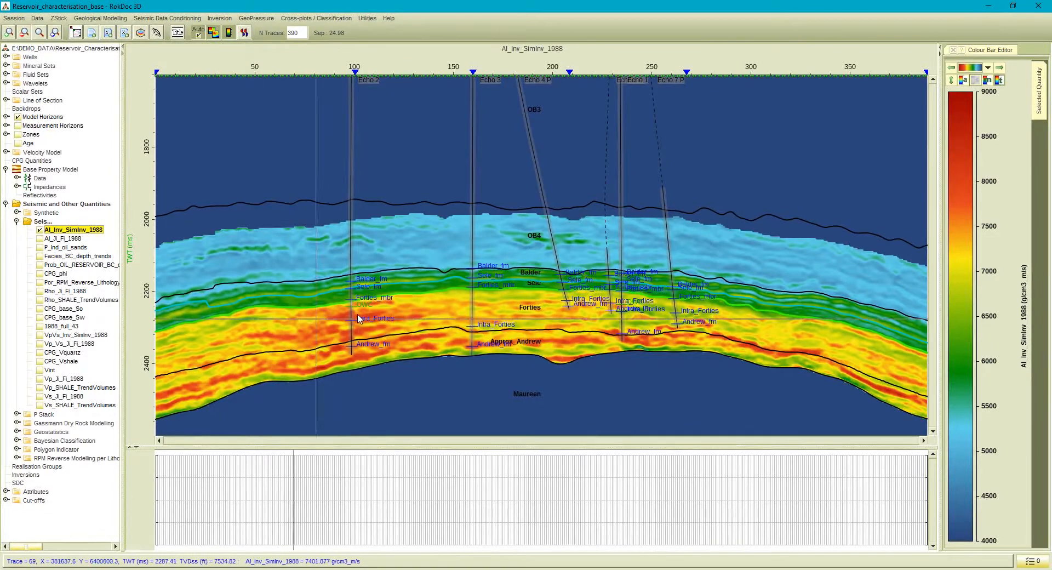
Show the AI_INSITU_BACKUS_42ft log of type AI for all wells on the section, matched by full name.
left_click(6, 57)
right_click(30, 58)
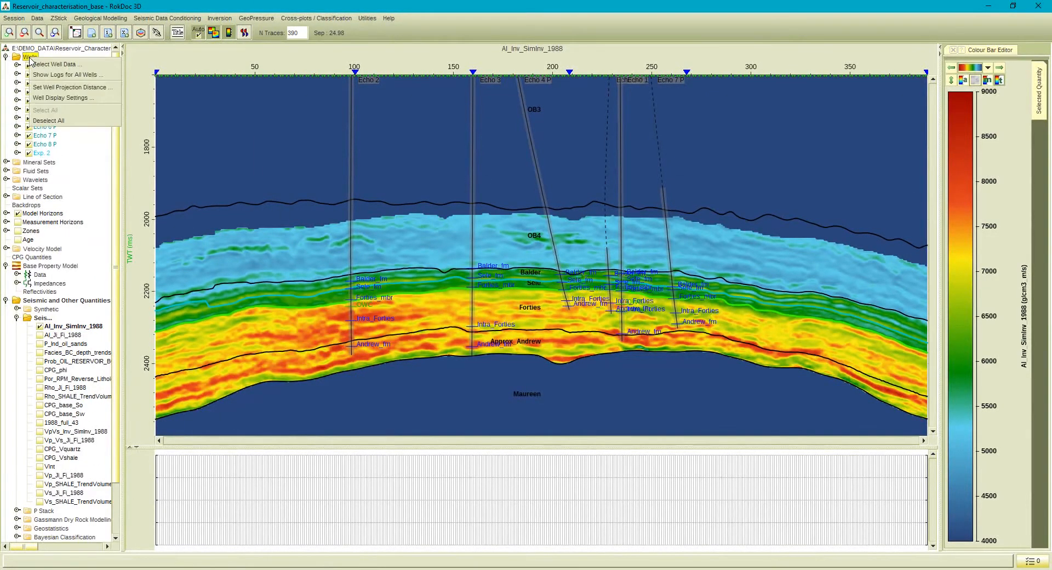
left_click(62, 75)
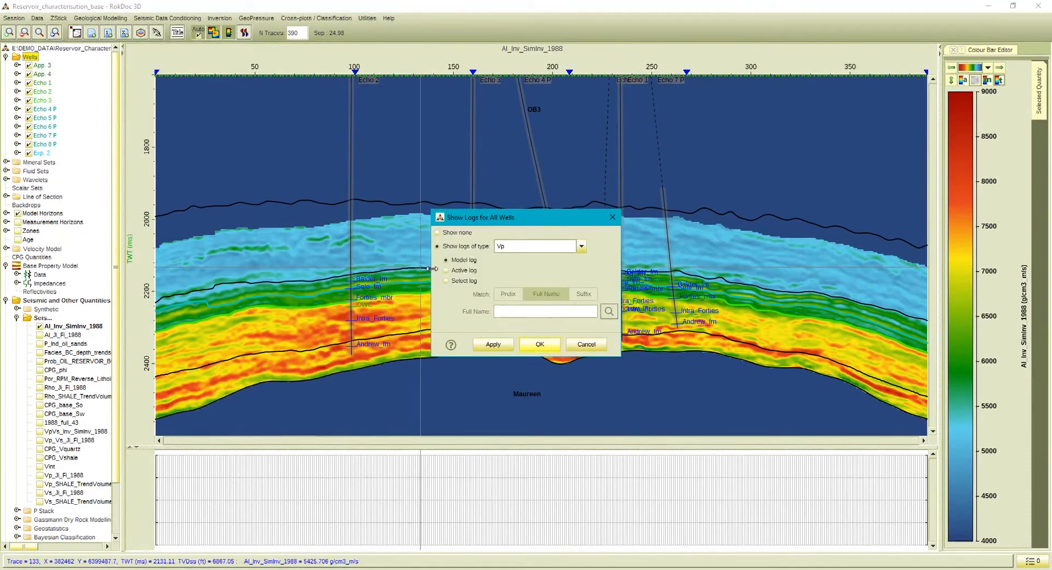
left_click(446, 281)
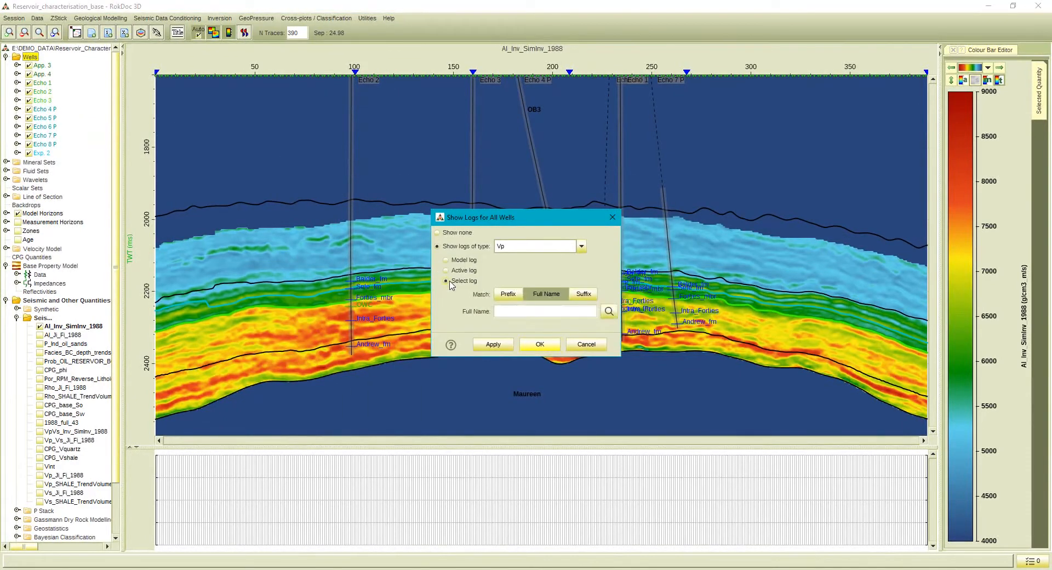
left_click(502, 248)
left_click(500, 342)
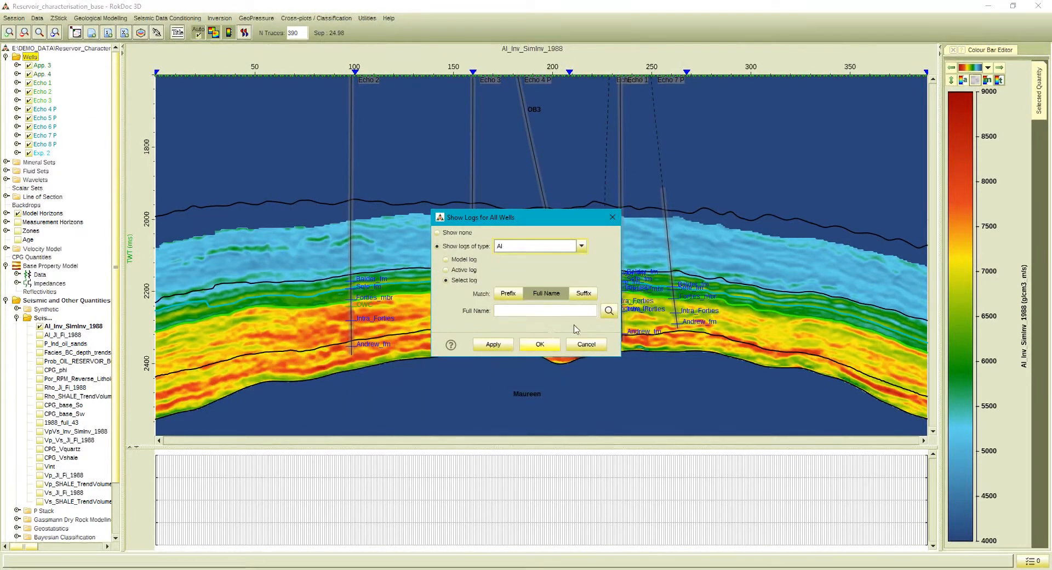
left_click(609, 311)
left_click(356, 223)
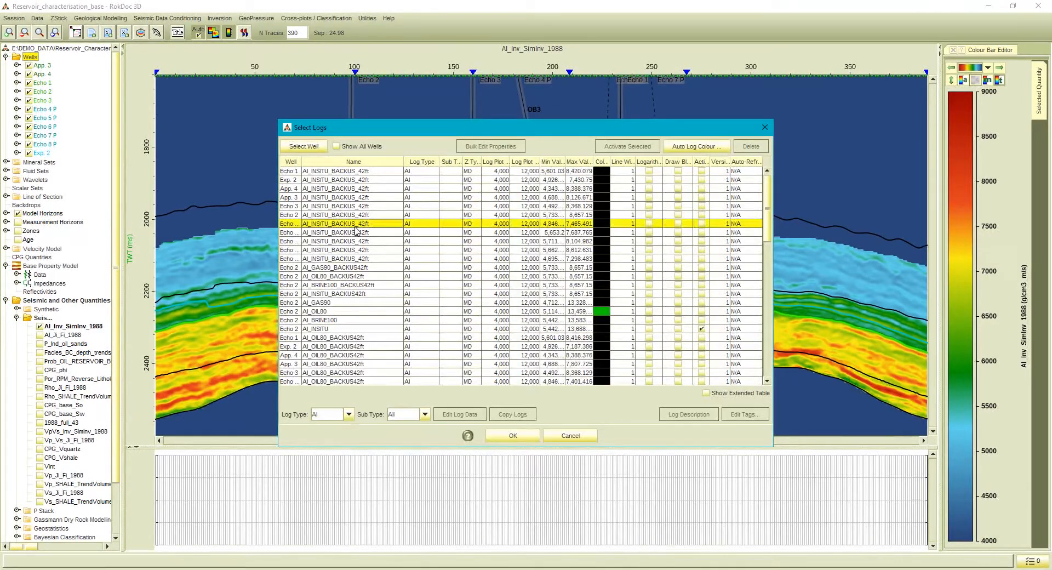
left_click(513, 436)
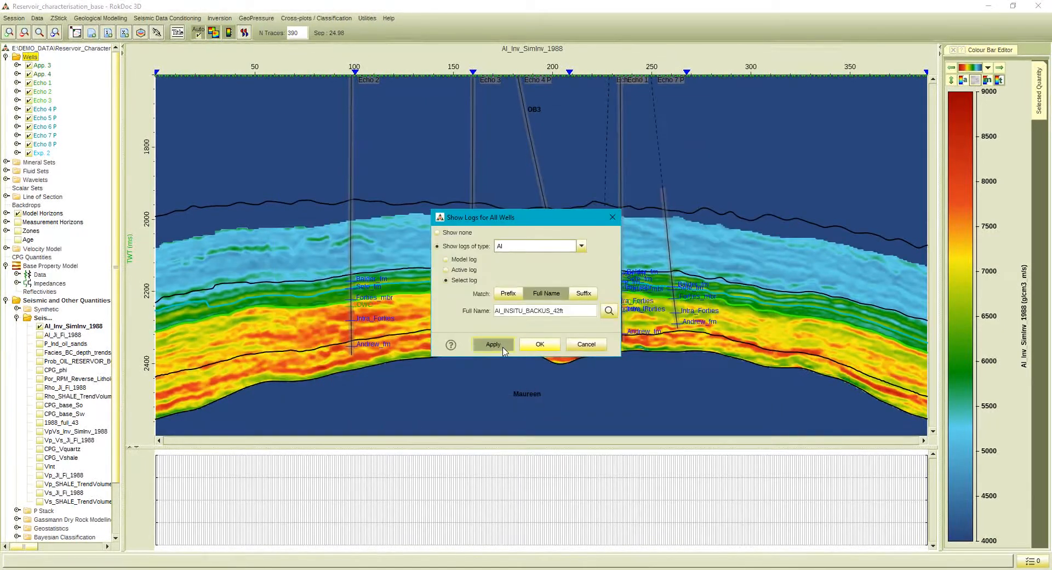
left_click(538, 354)
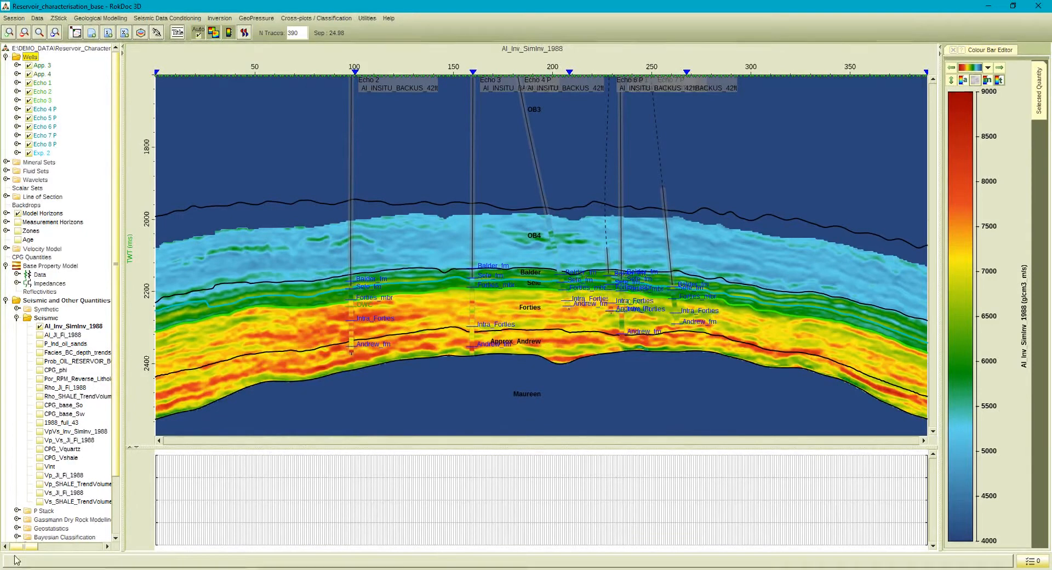
left_click(226, 20)
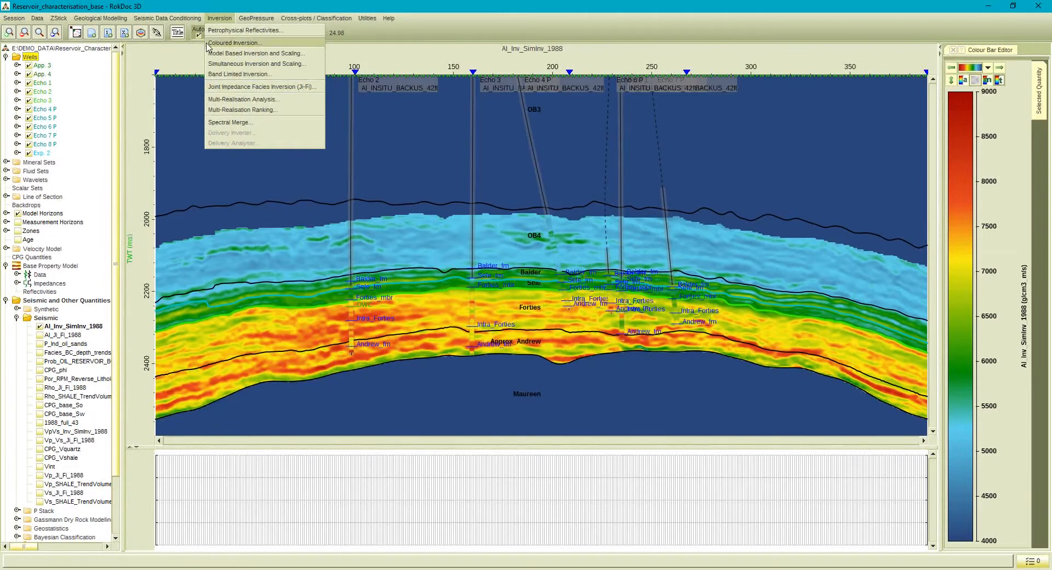
mouse_move(191, 23)
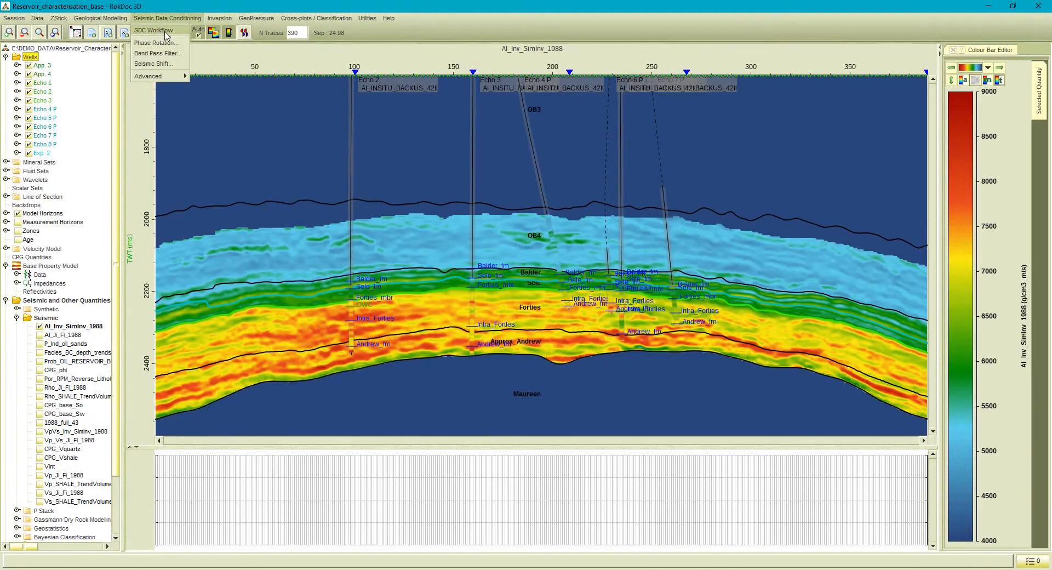
mouse_move(167, 78)
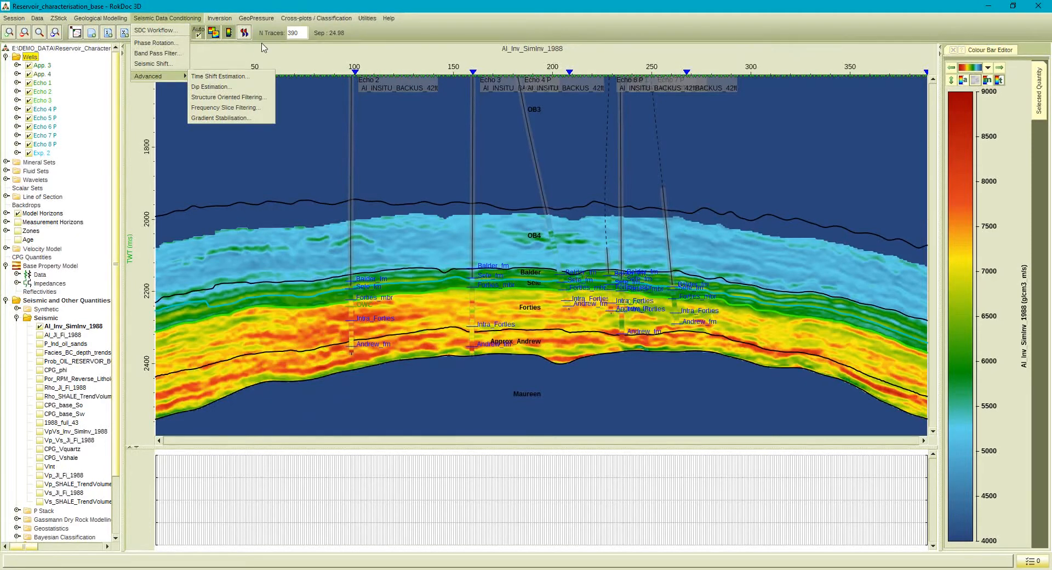
Open a cross-plot, load the saved AI versus Velocity_Ratio view with its stored data and intervals, and slightly lower the polygon's upper vertex.
left_click(295, 20)
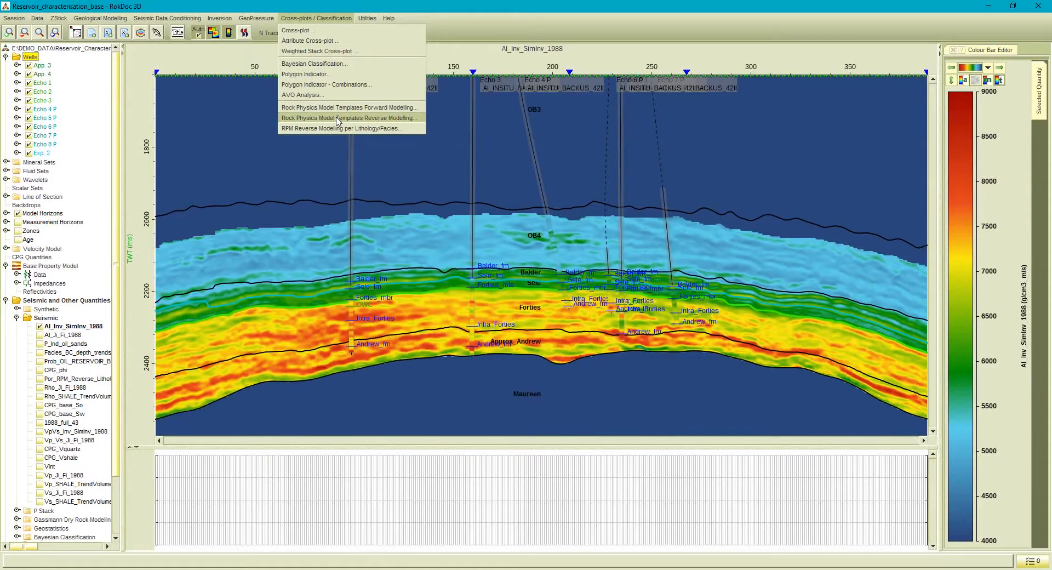
left_click(307, 30)
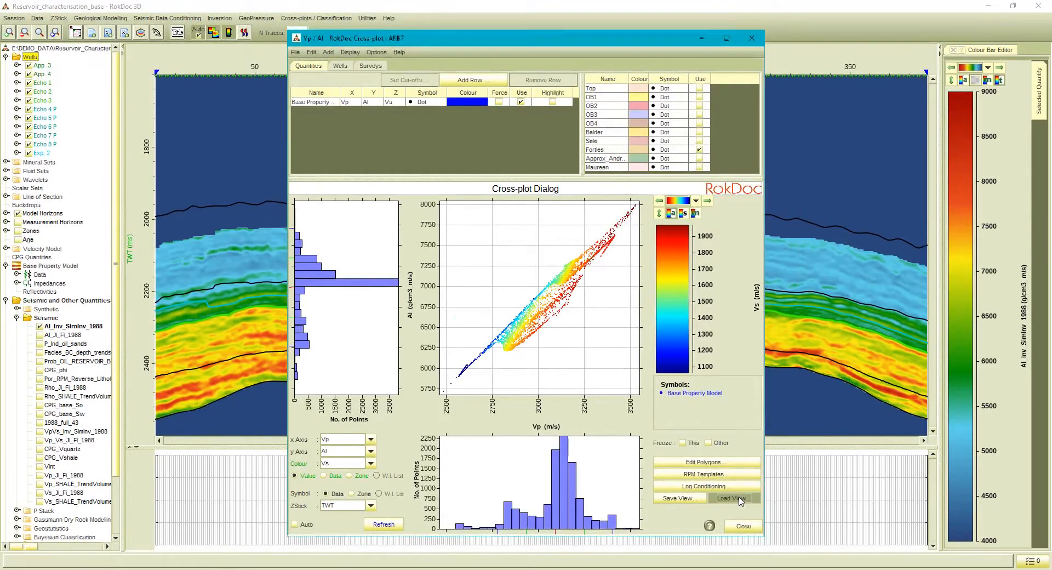
left_click(734, 498)
left_click(511, 303)
left_click(511, 302)
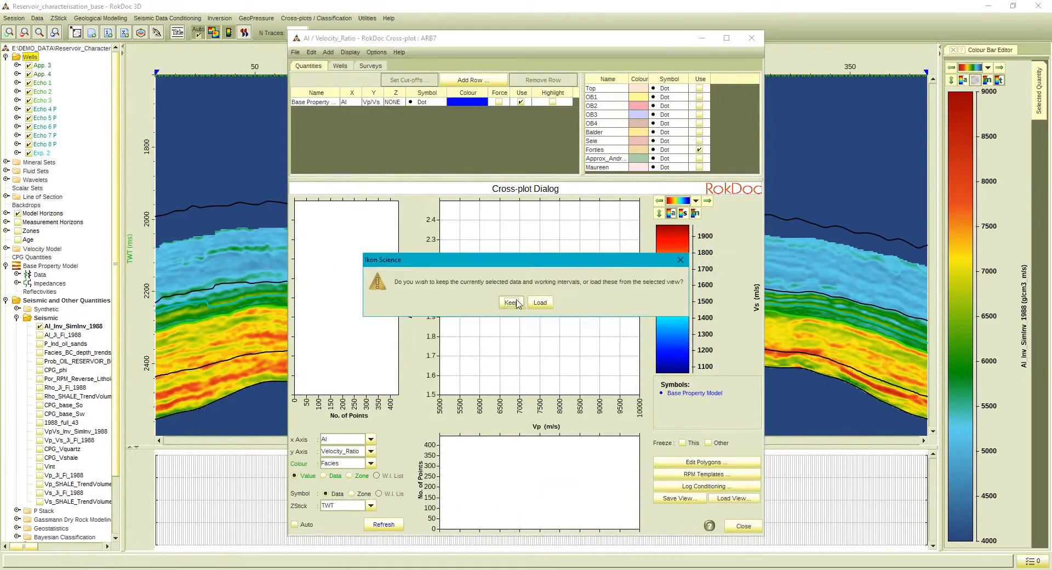
left_click(537, 301)
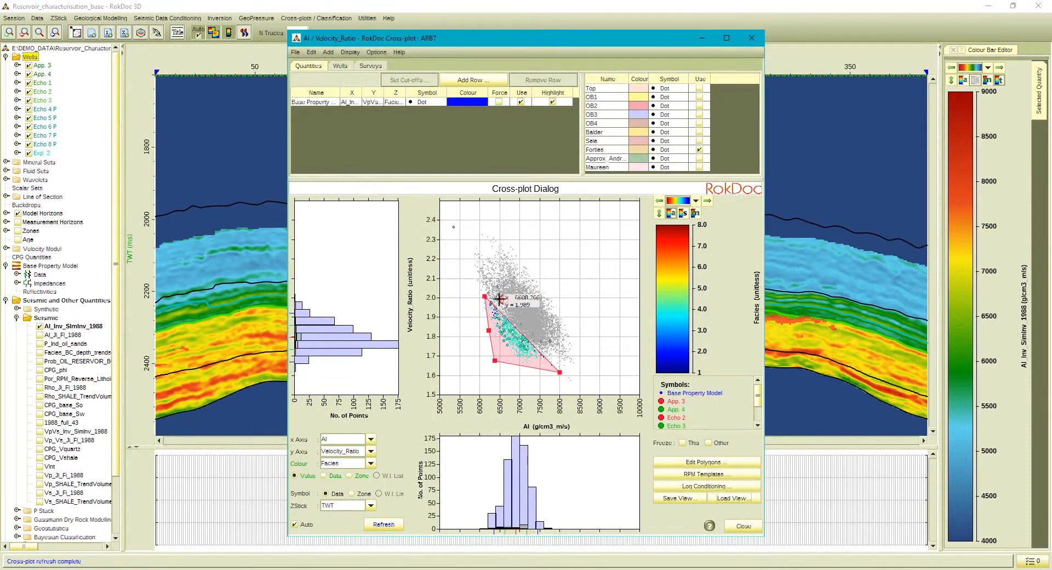
left_click_drag(486, 296, 484, 301)
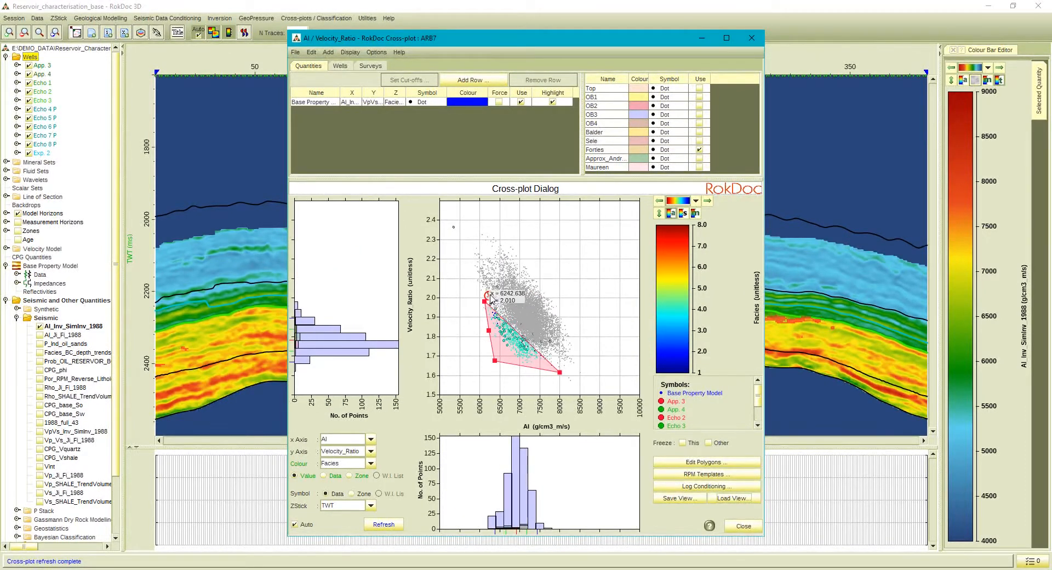
Compare the cross-plot with the Base Property Model data row excluded and included, review the well log selection, and close the cross-plot.
left_click(520, 102)
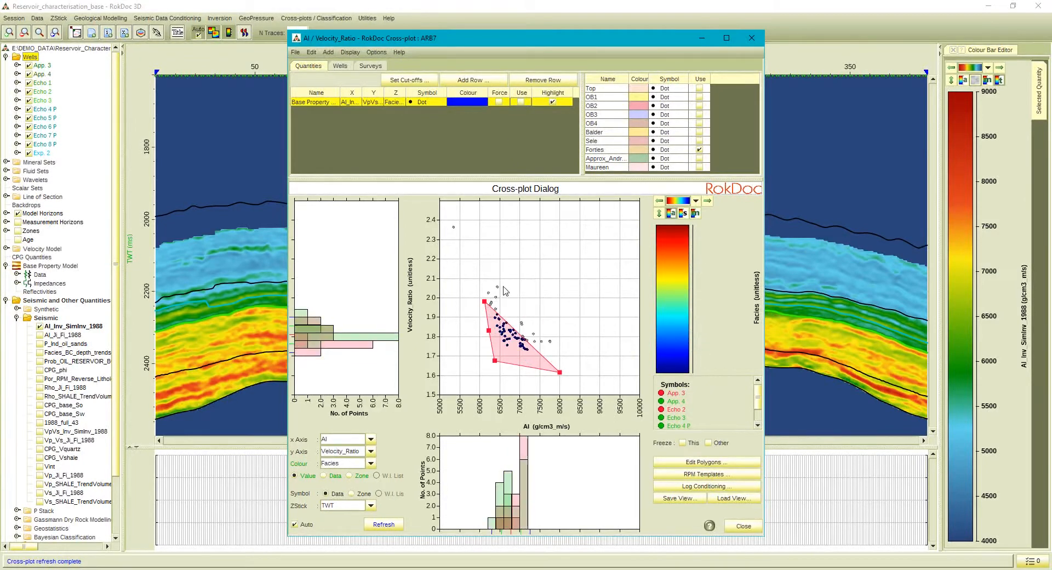
left_click(340, 66)
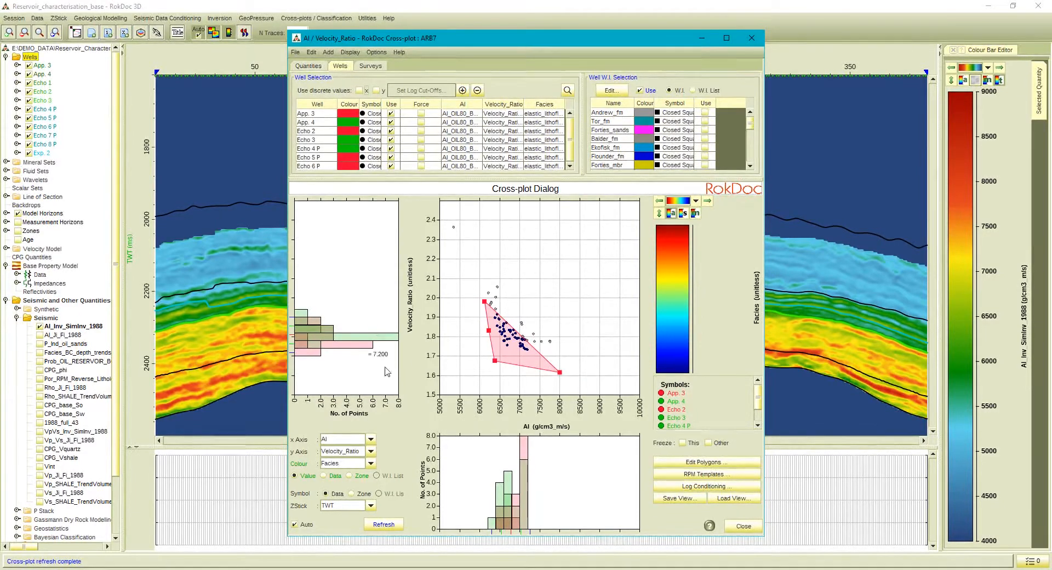
left_click(353, 440)
left_click(354, 442)
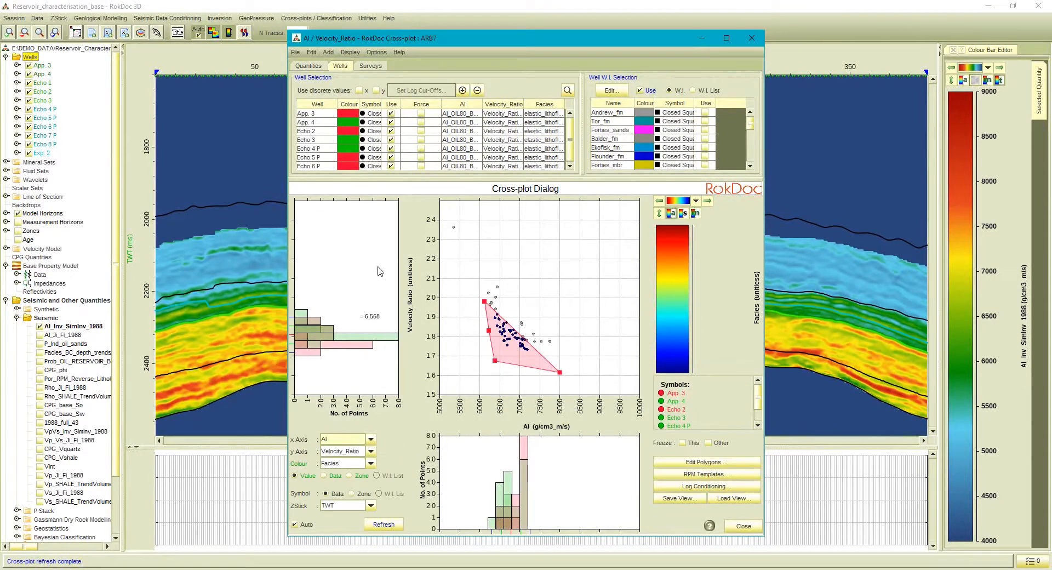
left_click(312, 66)
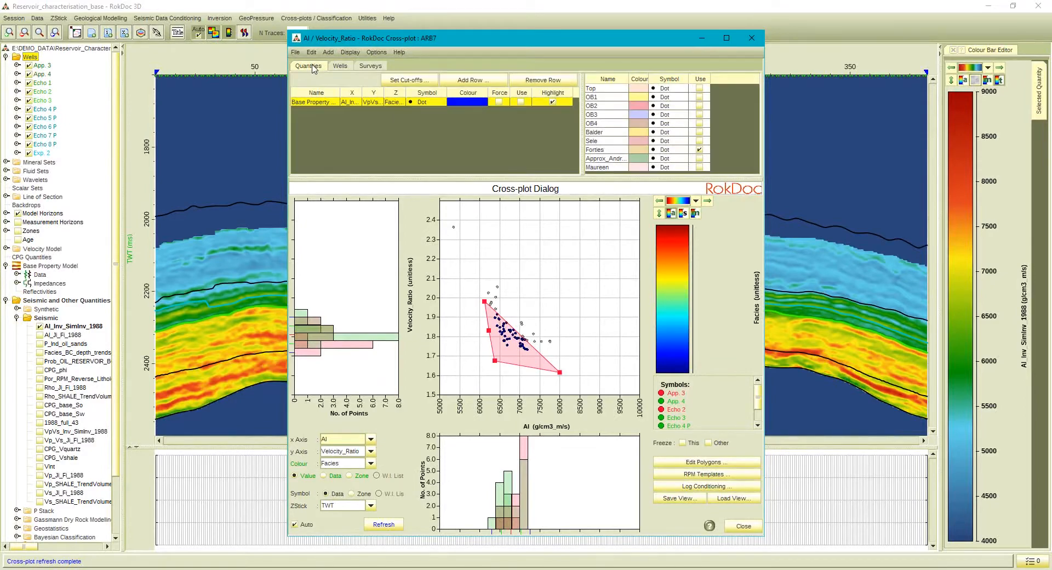
left_click(522, 102)
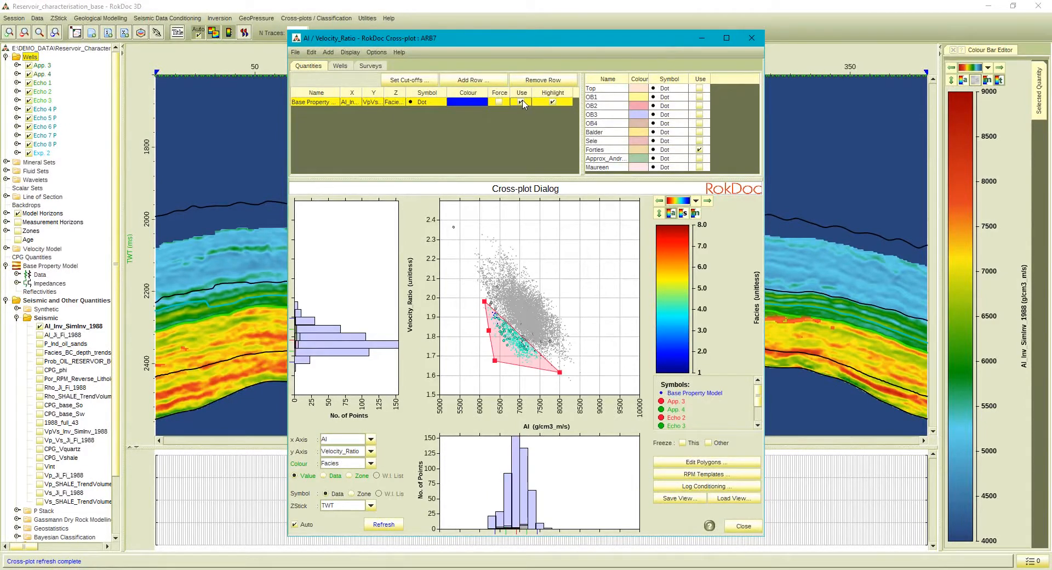
left_click_drag(523, 42, 354, 42)
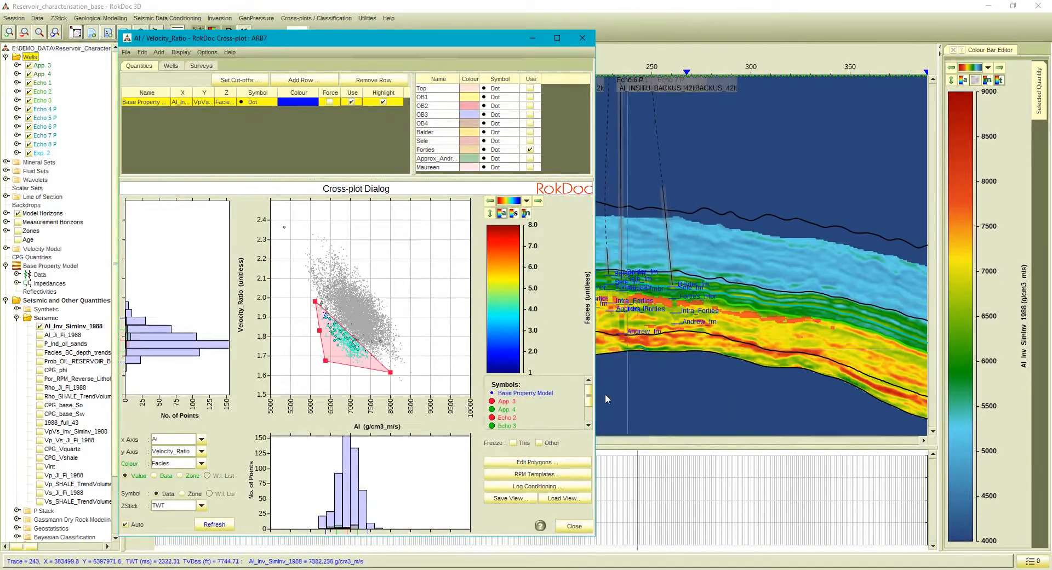
left_click(576, 527)
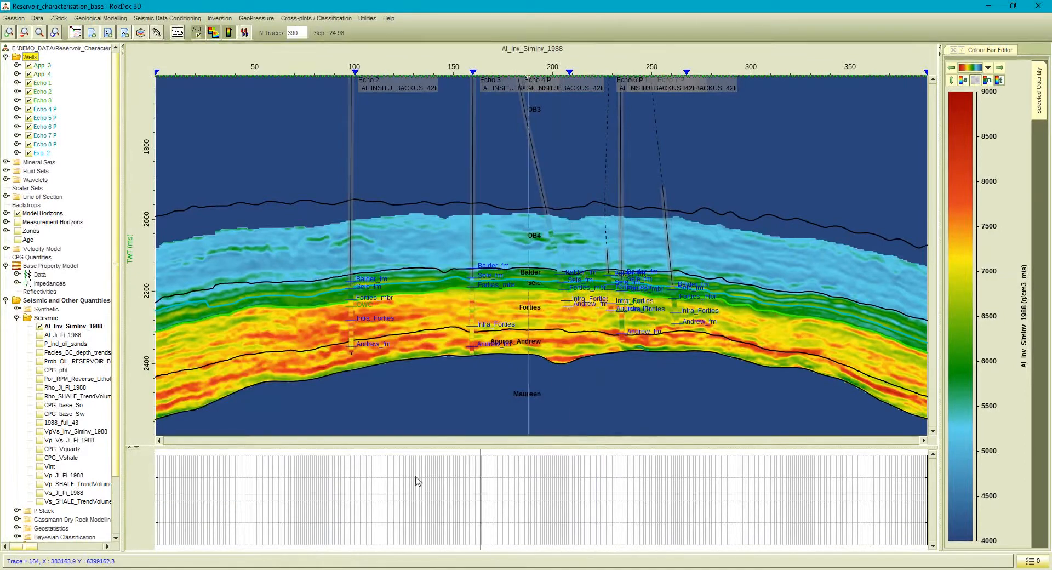
Overlay the P_Ind_oil_sands volume on the AI_Inv_SimInv_1988 section and select the same volume in the map viewer.
left_click(41, 345)
left_click(39, 344)
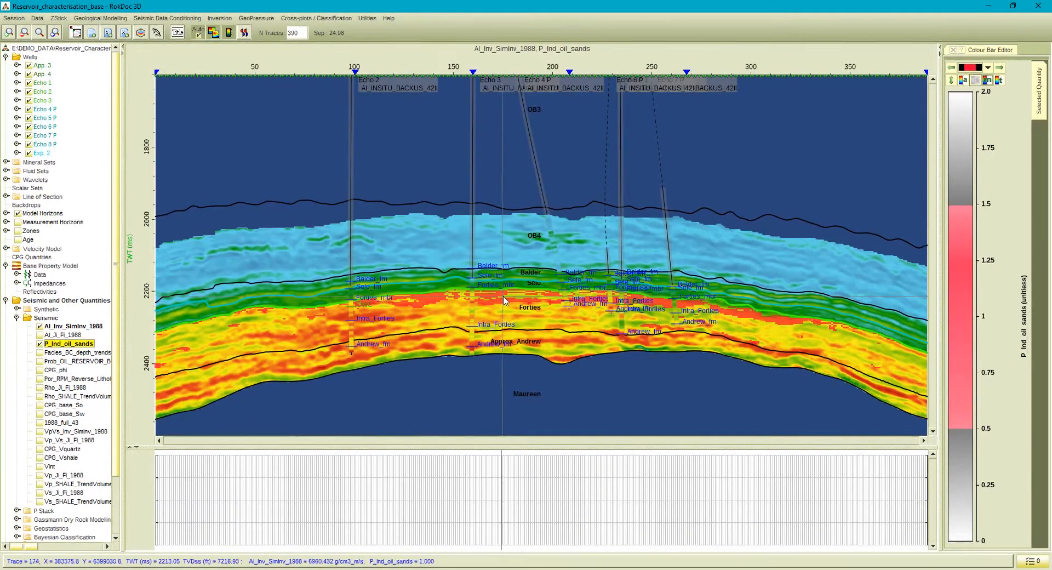
left_click(76, 32)
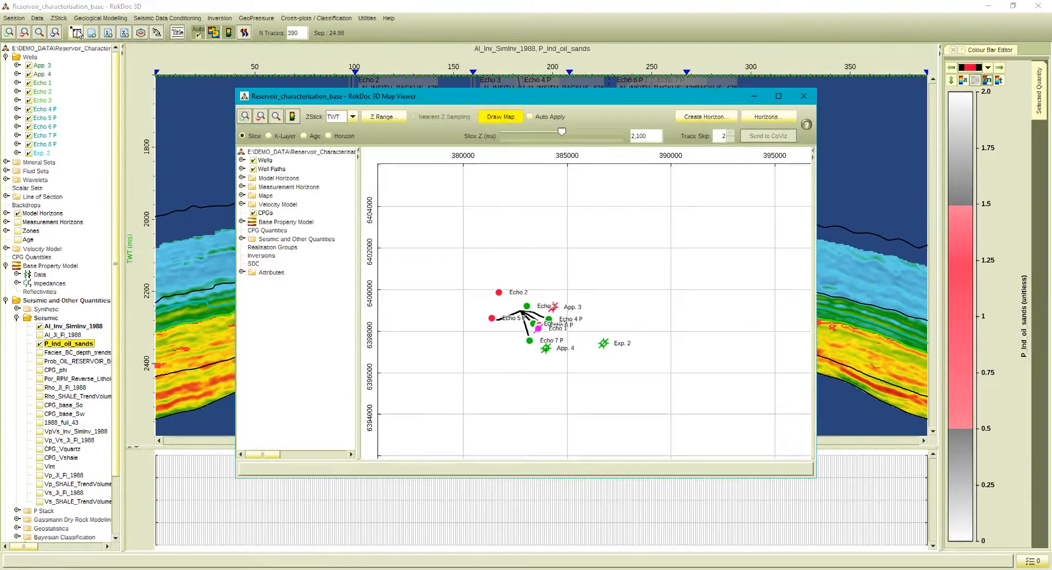
left_click(242, 239)
left_click(252, 256)
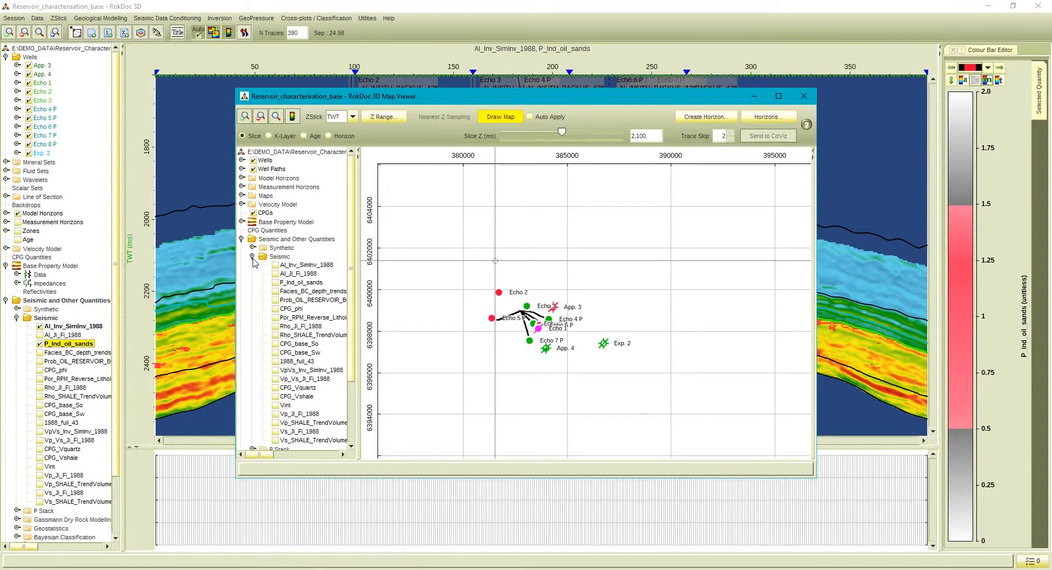
left_click(275, 282)
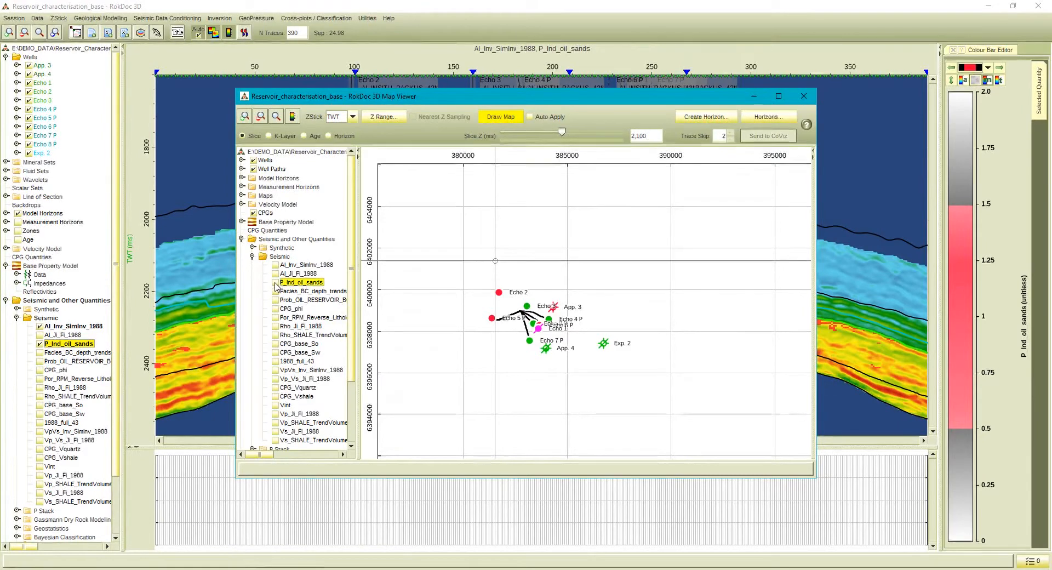
Draw the P_Ind_oil_sands map along the Forties TWT horizon with a Z offset of 20 ms, and close the map viewer.
left_click(340, 136)
left_click(399, 137)
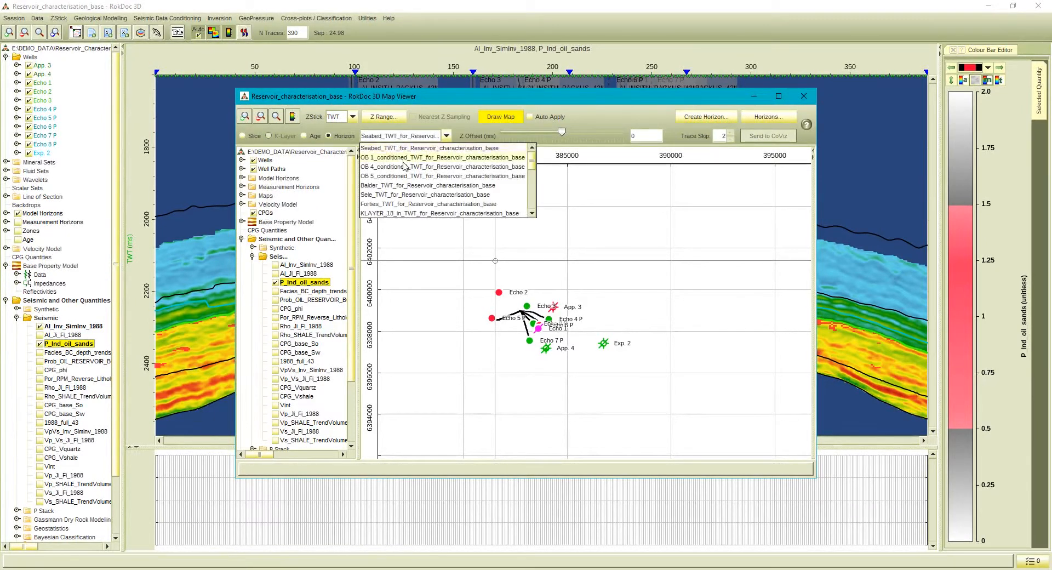
left_click(428, 204)
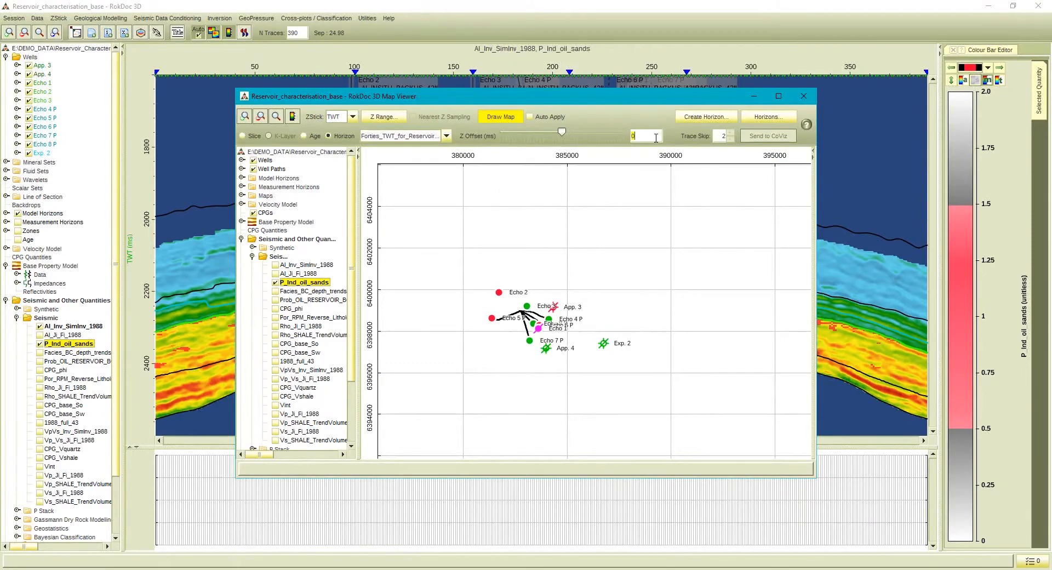
left_click(520, 121)
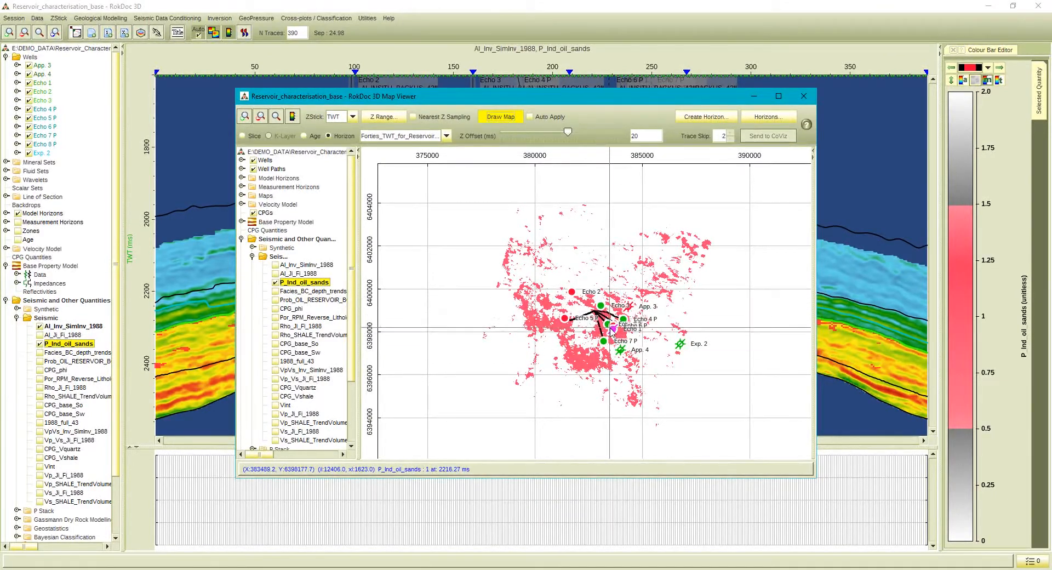
left_click(804, 96)
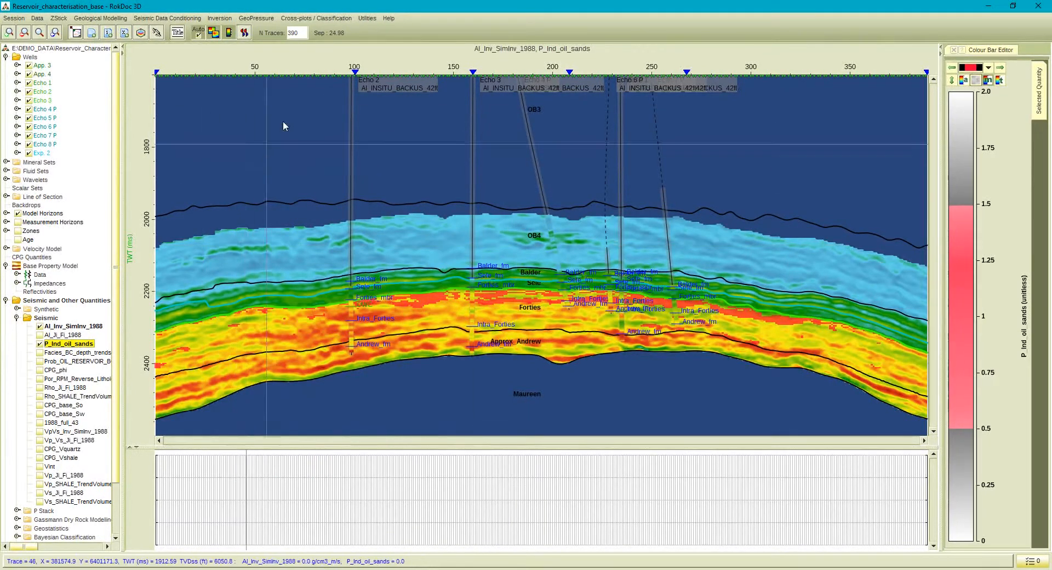
Start a Bayesian Classification using 2D PDFs with AI as Quantity 1 and Velocity_Ratio as Quantity 2.
left_click(329, 18)
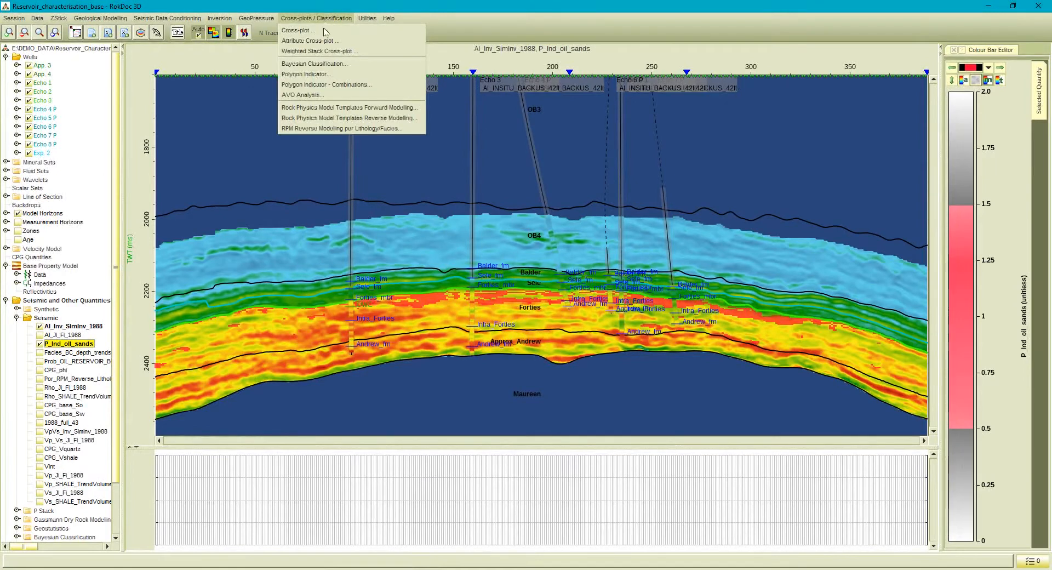
left_click(321, 64)
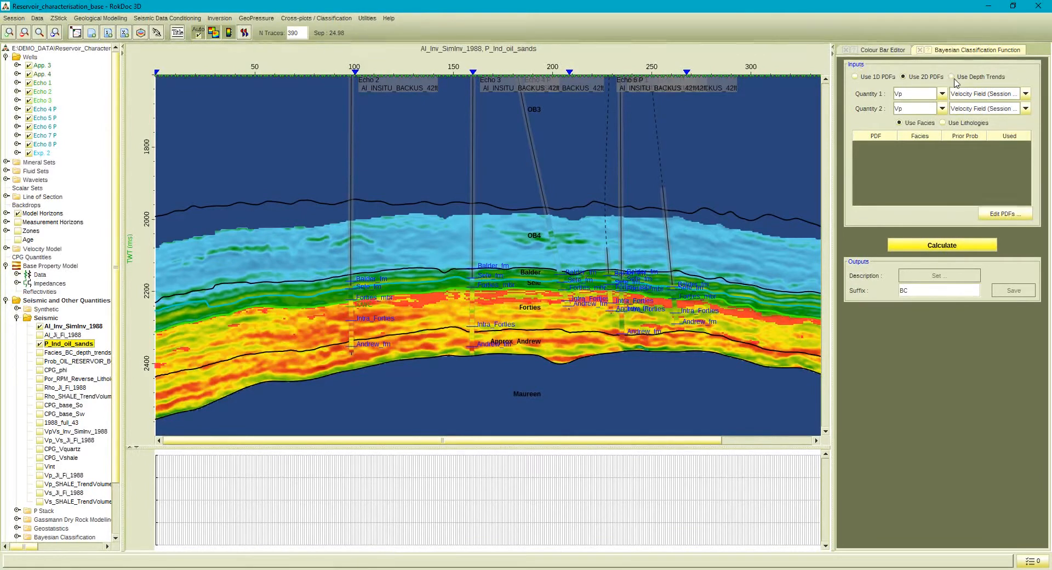
left_click(924, 99)
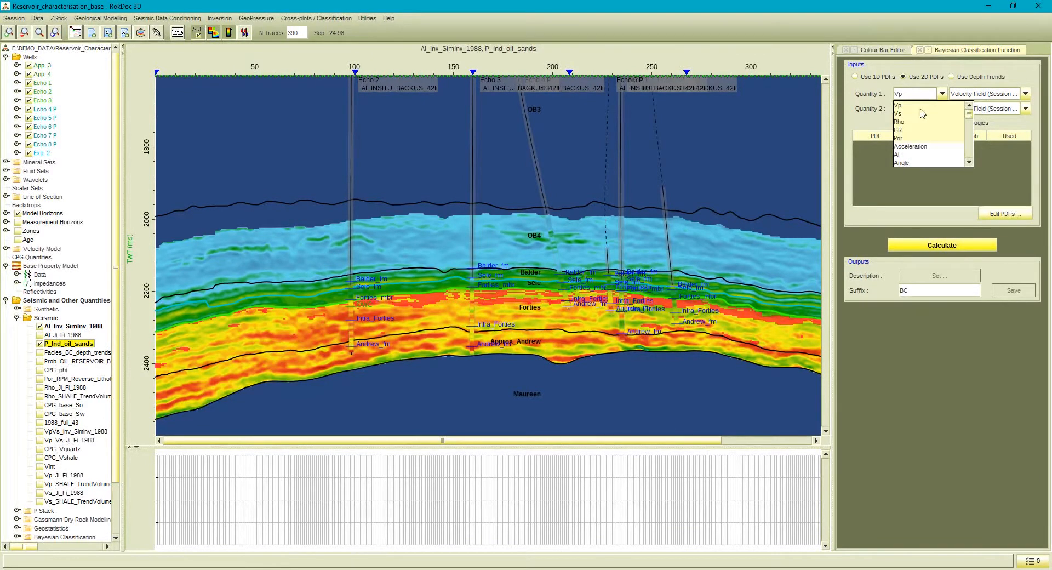
left_click(898, 154)
left_click(932, 109)
left_click_drag(969, 124, 969, 169)
scroll(952, 166, "up", 2)
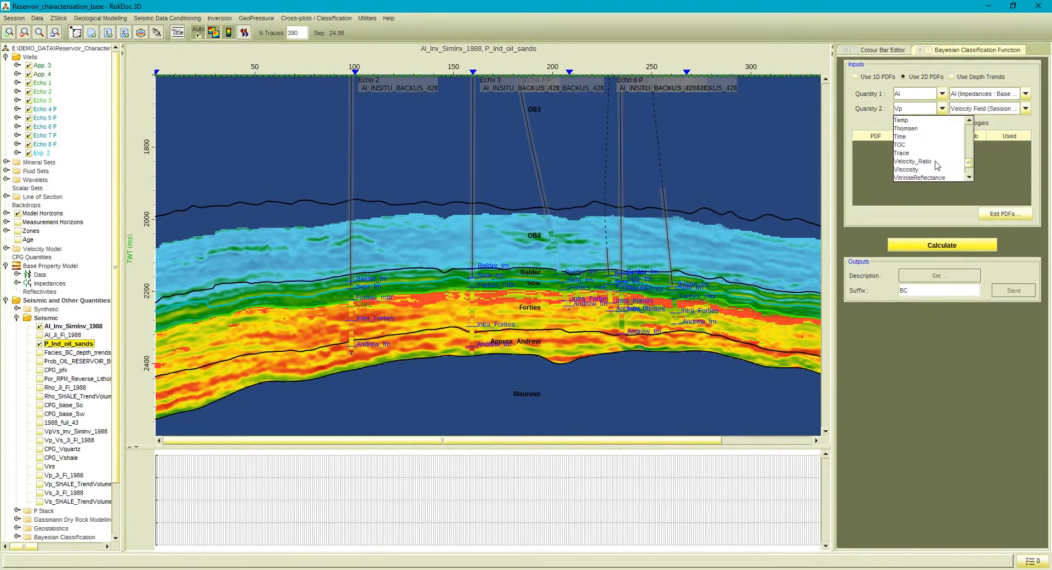
left_click(930, 163)
Assign AI_Inv_SimInv_1988 as the AI input and VpVs_Inv_SimInv_1988 as the Velocity_Ratio input of the classification.
left_click(974, 96)
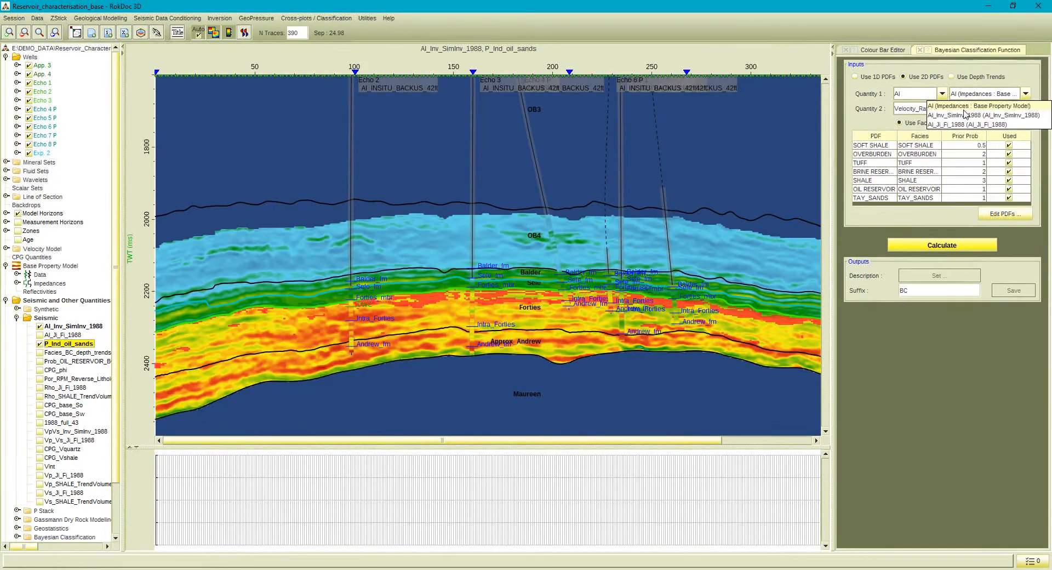
left_click(965, 114)
left_click(967, 109)
left_click(963, 131)
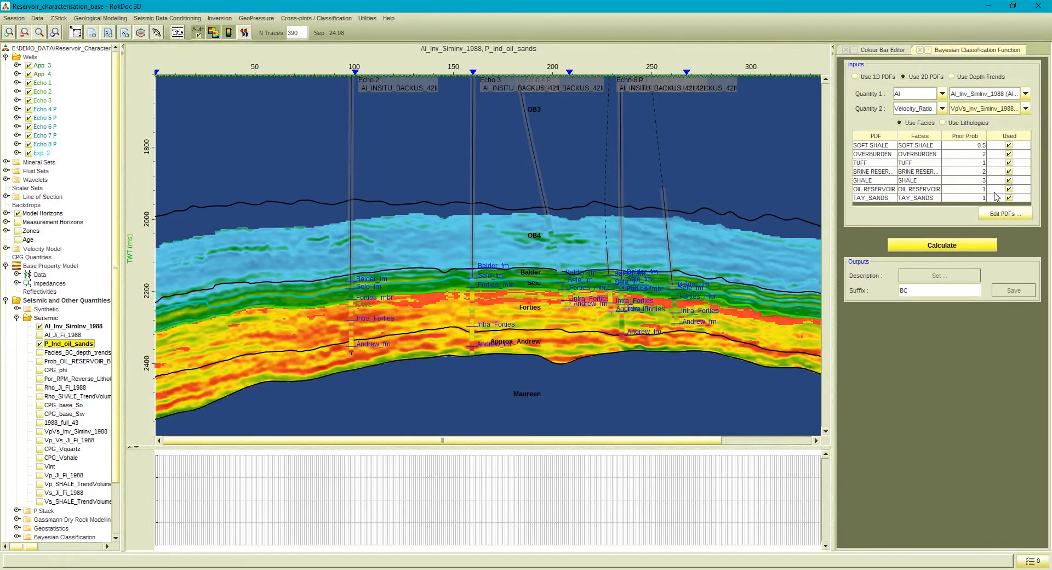
Load the saved AI_VpVs_PDFs view in a new cross-plot, examine the facies PDFs and well data, and close the cross-plot.
left_click(316, 18)
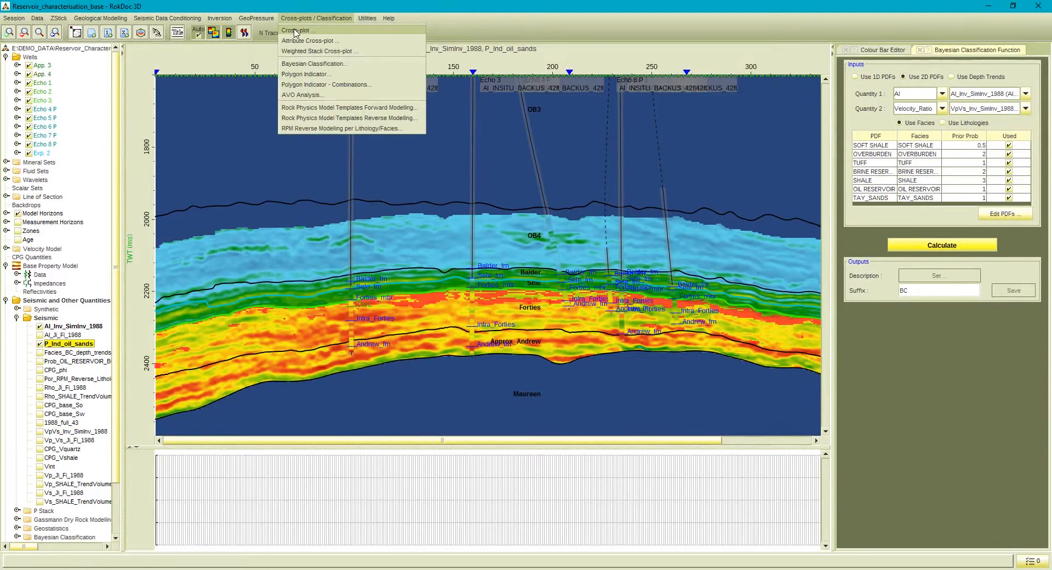
left_click(301, 28)
left_click(760, 498)
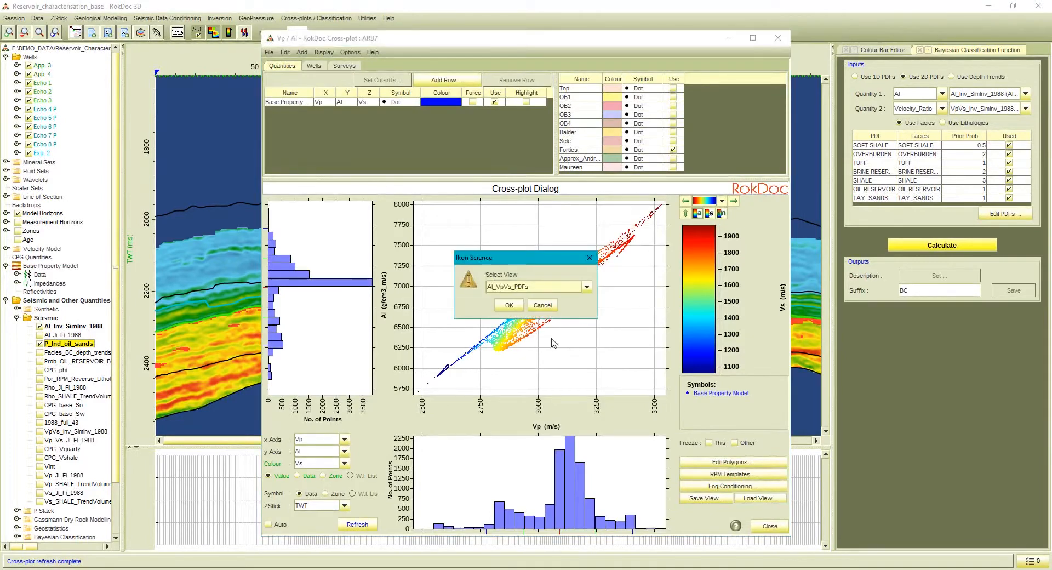
left_click(508, 305)
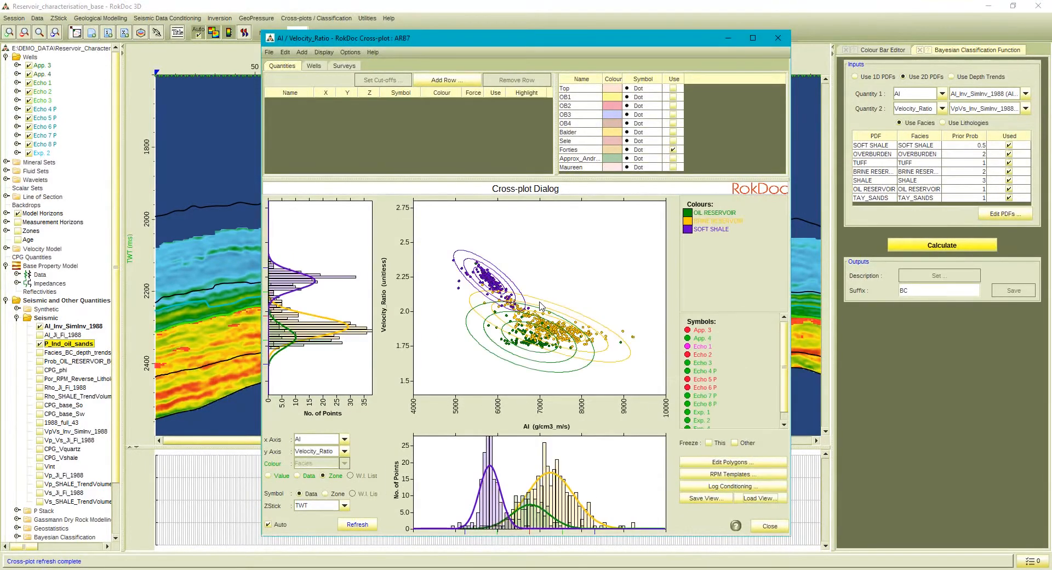
left_click(313, 66)
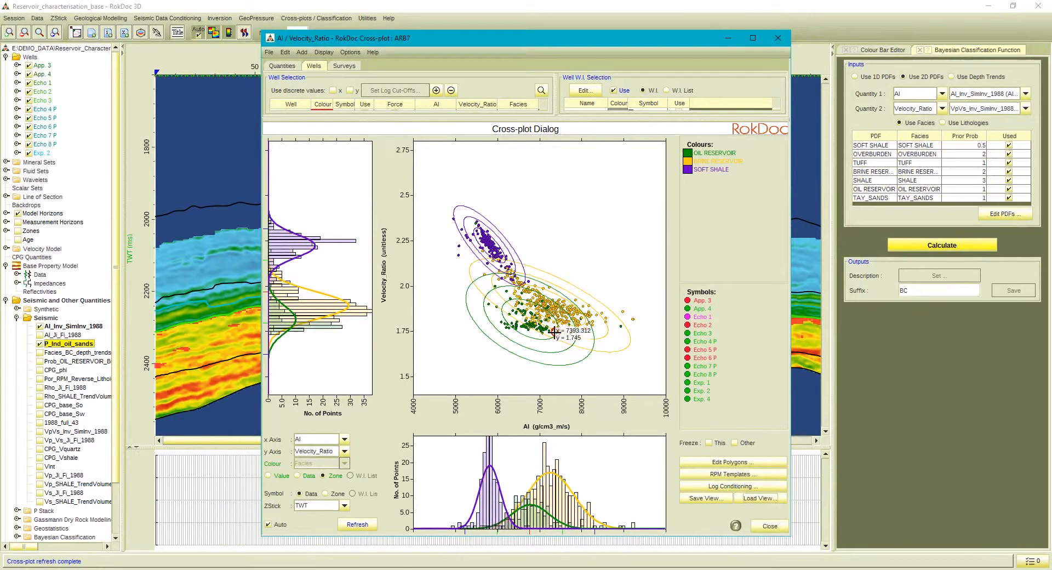
left_click(770, 526)
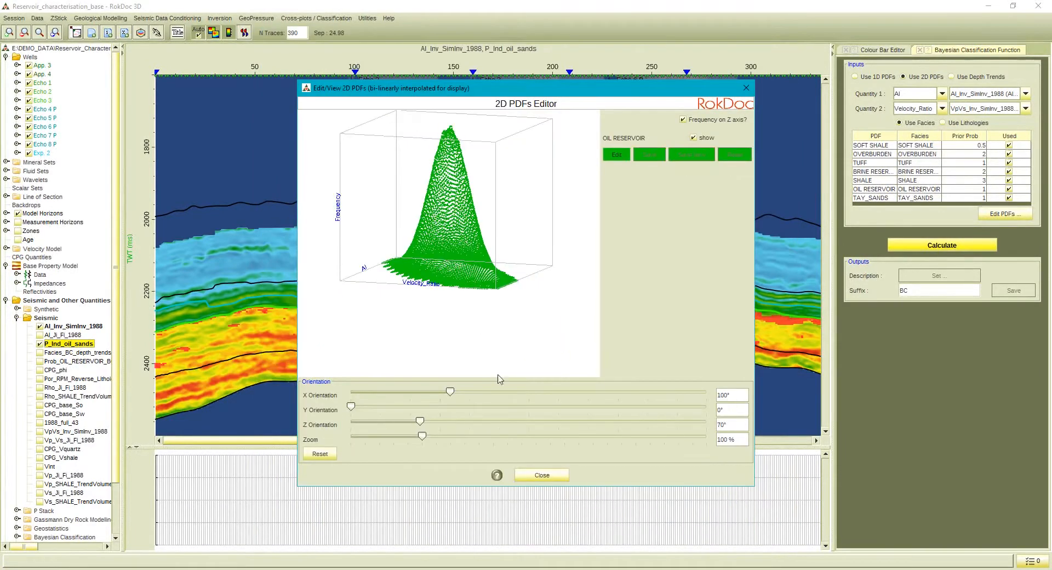
Inspect the OIL RESERVOIR 2D PDF in 3D, and close the PDF editors and the Bayesian classification function.
mouse_move(421, 436)
left_mouse_down()
mouse_move(409, 439)
mouse_move(414, 422)
mouse_move(365, 427)
mouse_move(407, 427)
left_mouse_up()
left_click(530, 476)
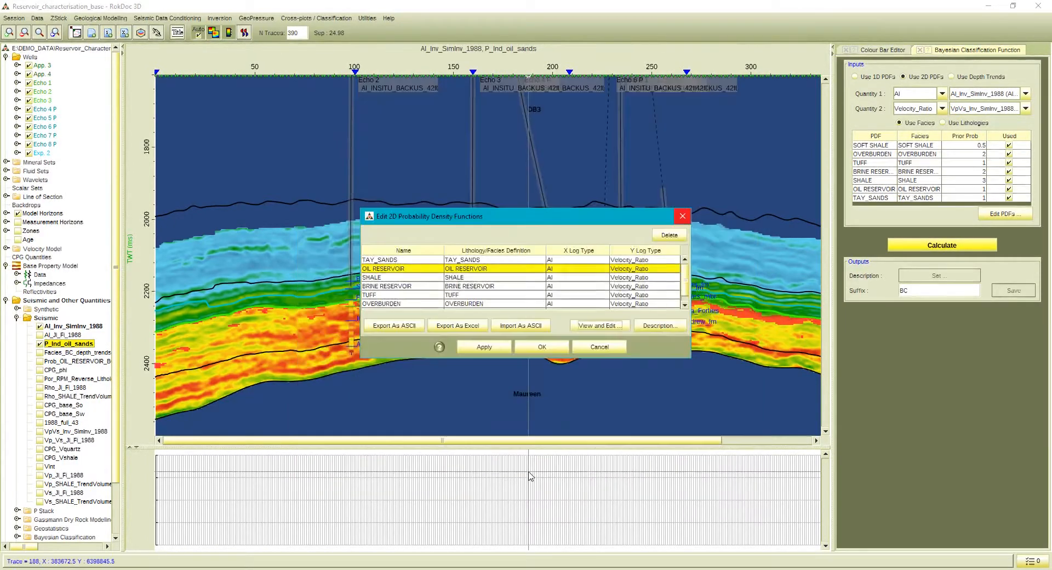
left_click(560, 349)
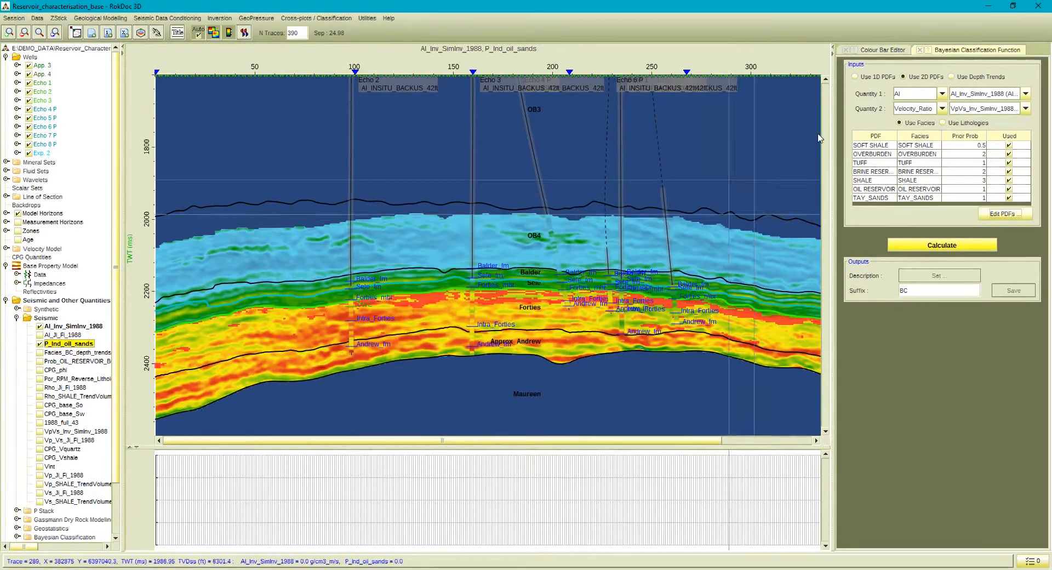
left_click(920, 50)
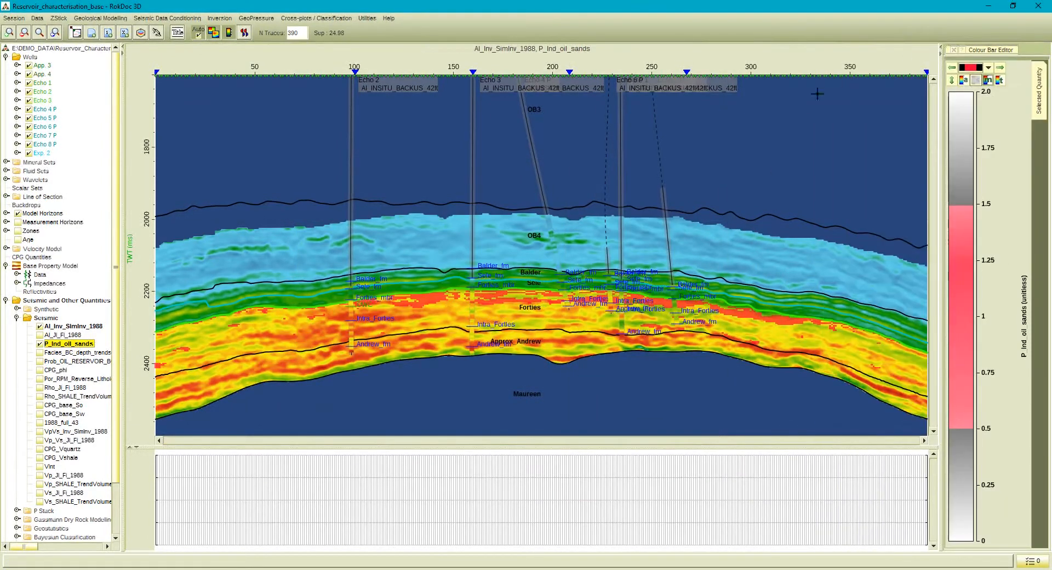
Show the Facies_BC_depth_trends volume on the section and hide the P_Ind_oil_sands overlay.
left_click(39, 353)
left_click(40, 344)
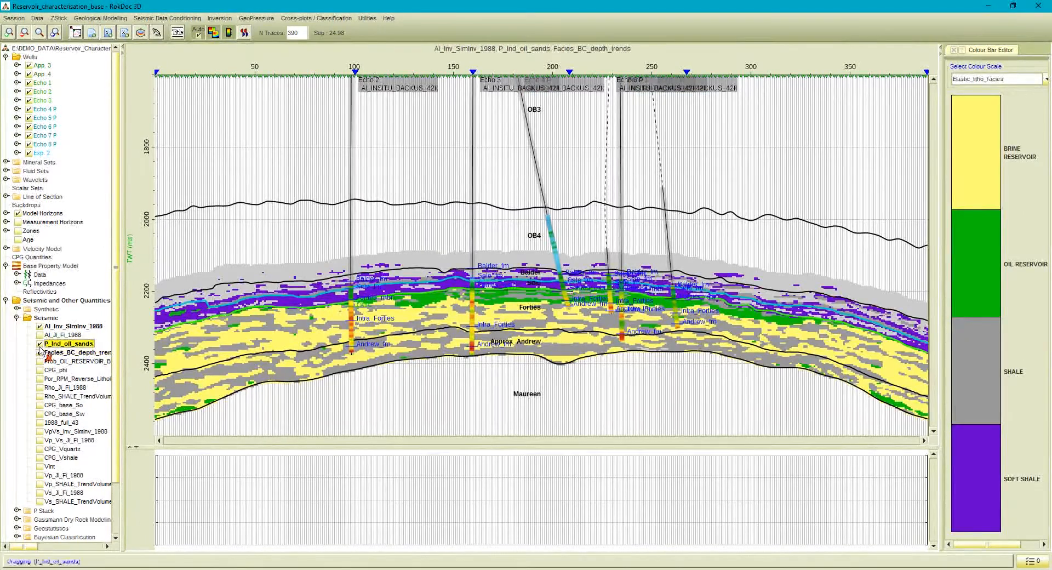
left_click(39, 353)
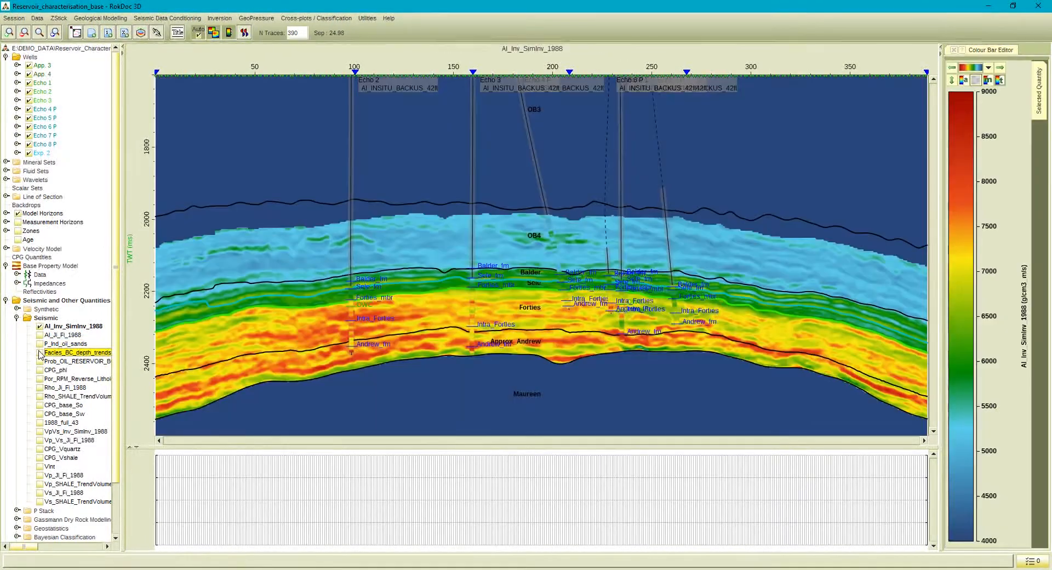
left_click(40, 354)
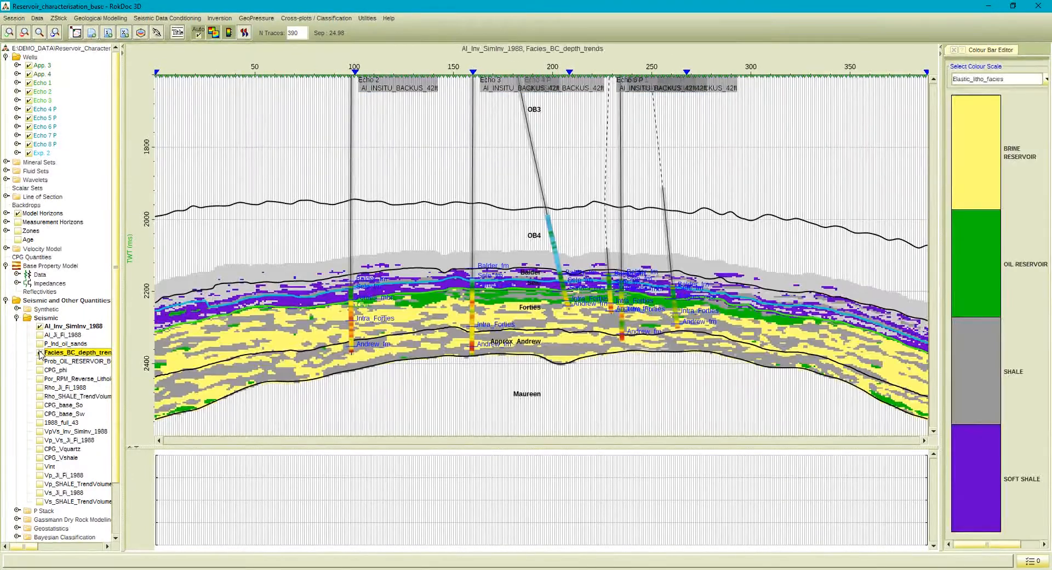
Display the Facies model logs for all wells on the section.
right_click(31, 56)
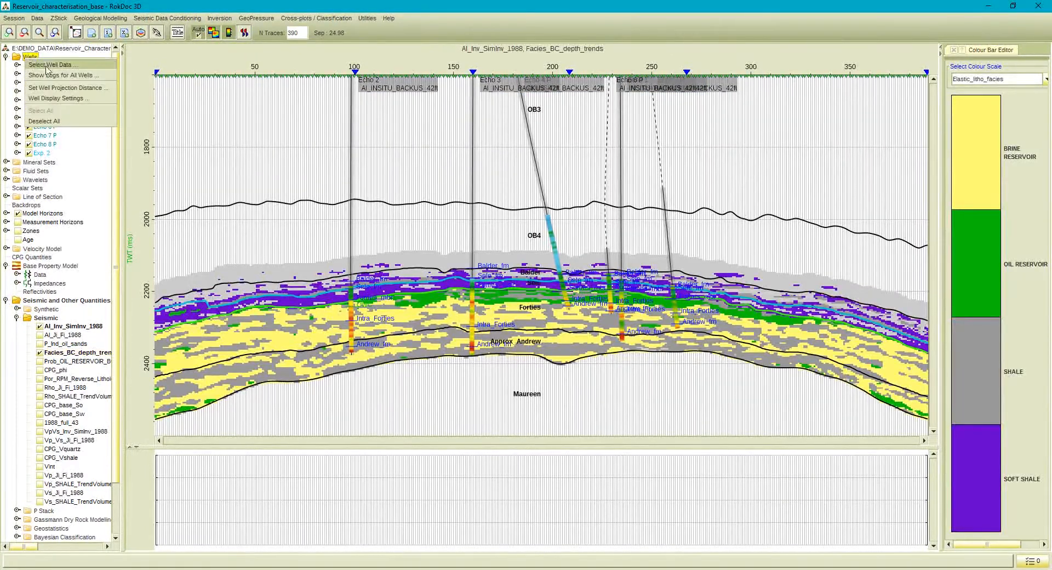
left_click(61, 82)
left_click(533, 248)
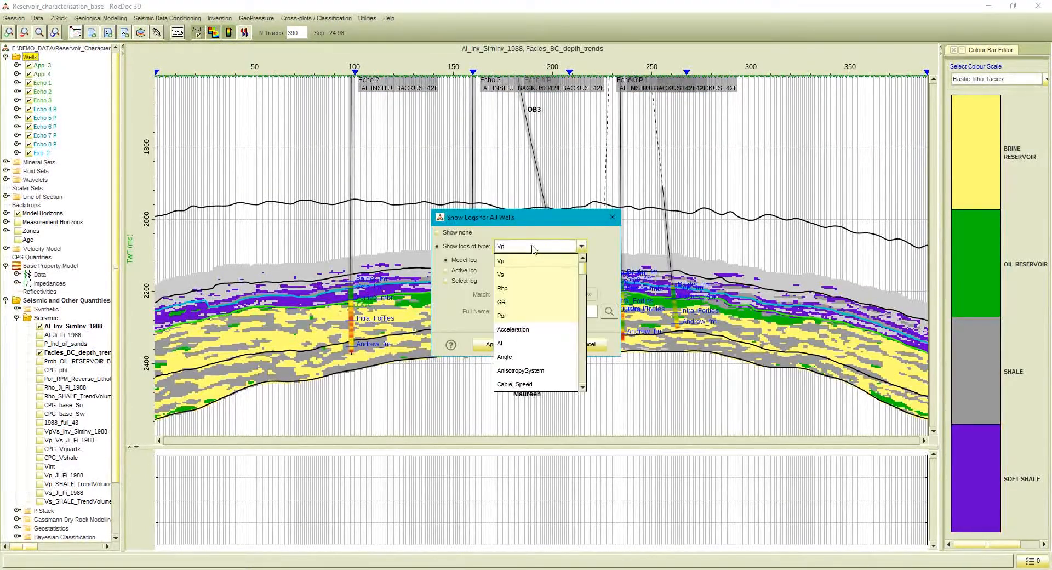
scroll(512, 312, "down", 5)
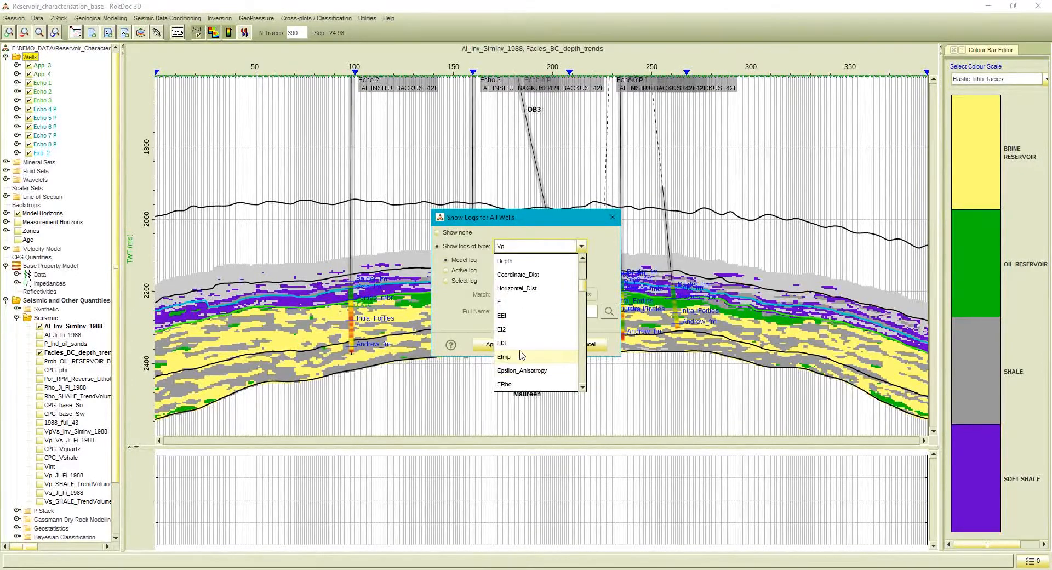
scroll(515, 369, "down", 1)
left_click(513, 358)
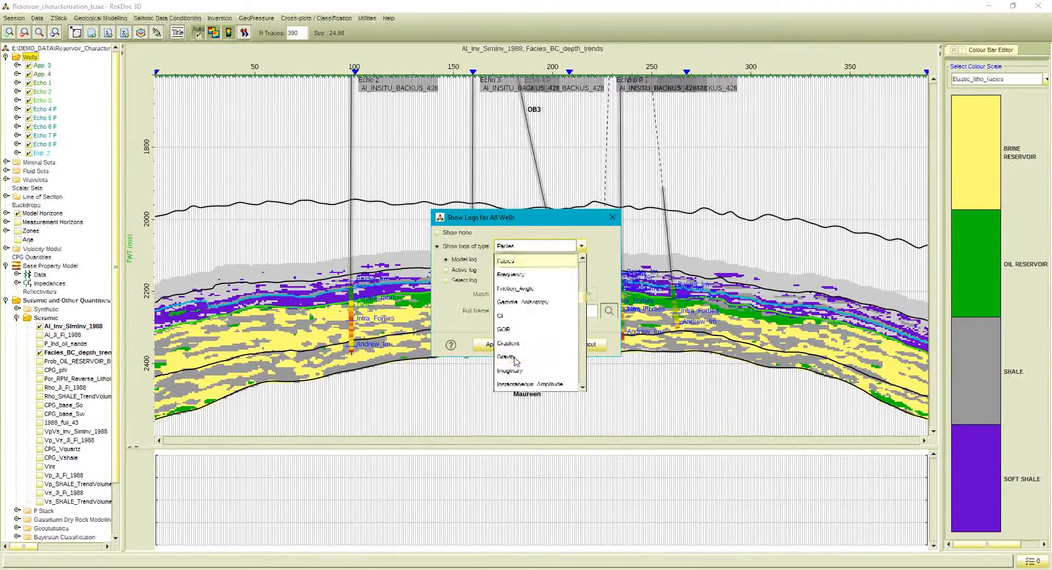
left_click(539, 344)
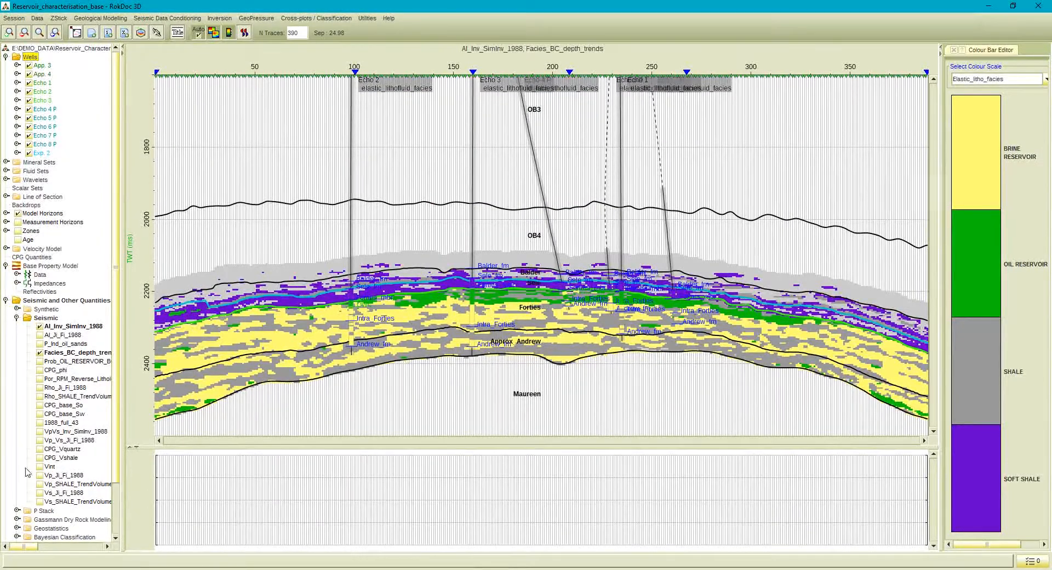
Open the map viewer and select the Facies_BC_depth_trends seismic volume for mapping.
left_click(77, 33)
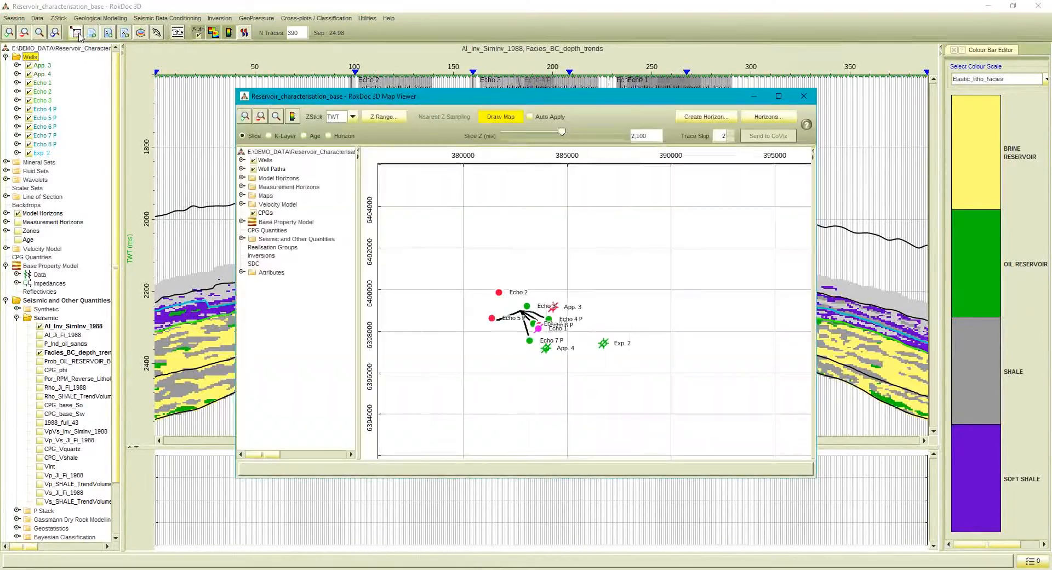
left_click(241, 238)
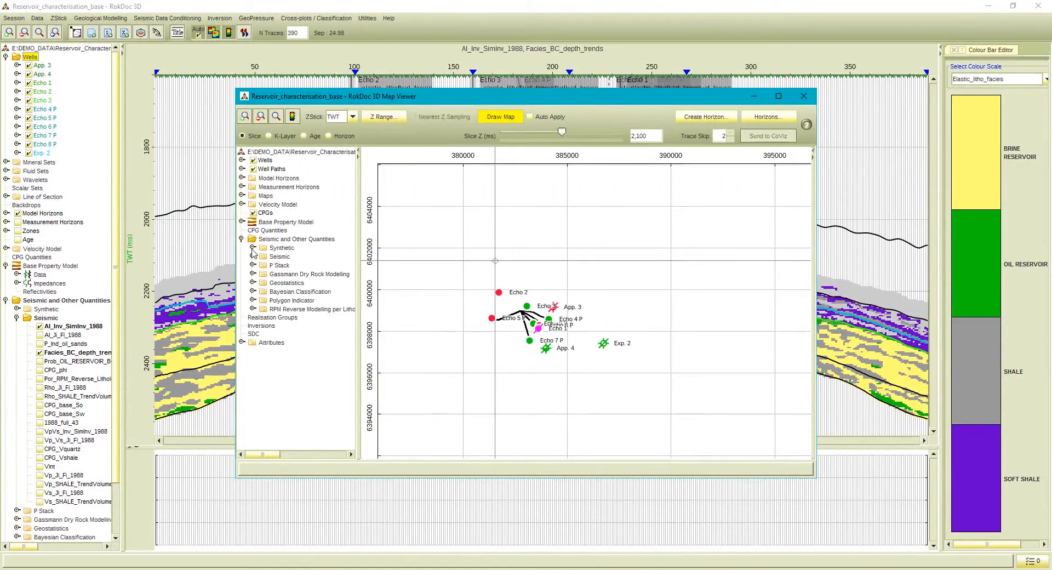
left_click(252, 256)
left_click(277, 292)
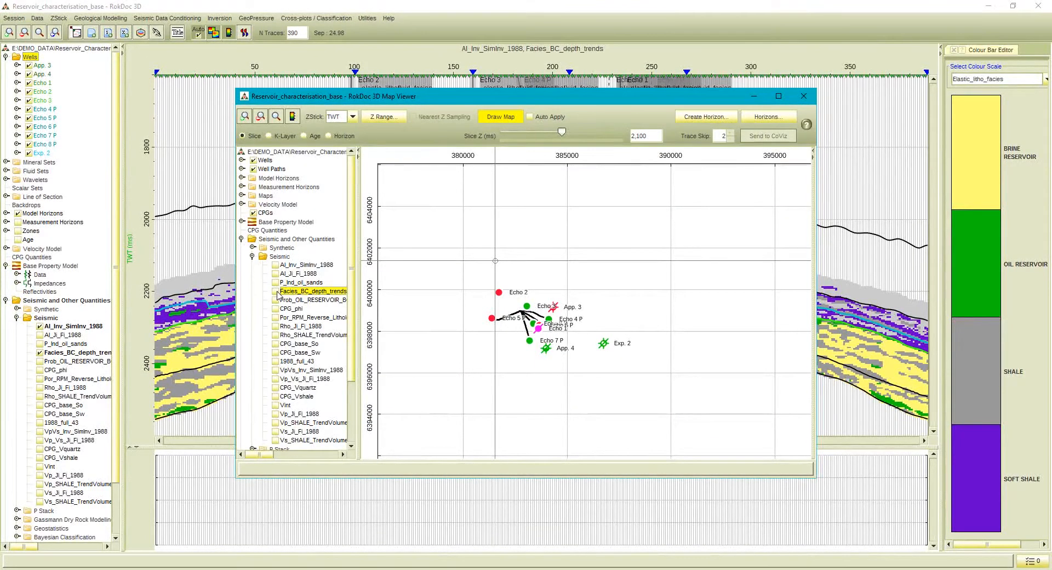
left_click(276, 292)
Draw the Facies_BC_depth_trends map along the Forties TWT horizon with a Z offset of 20 ms.
left_click(328, 135)
left_click(374, 137)
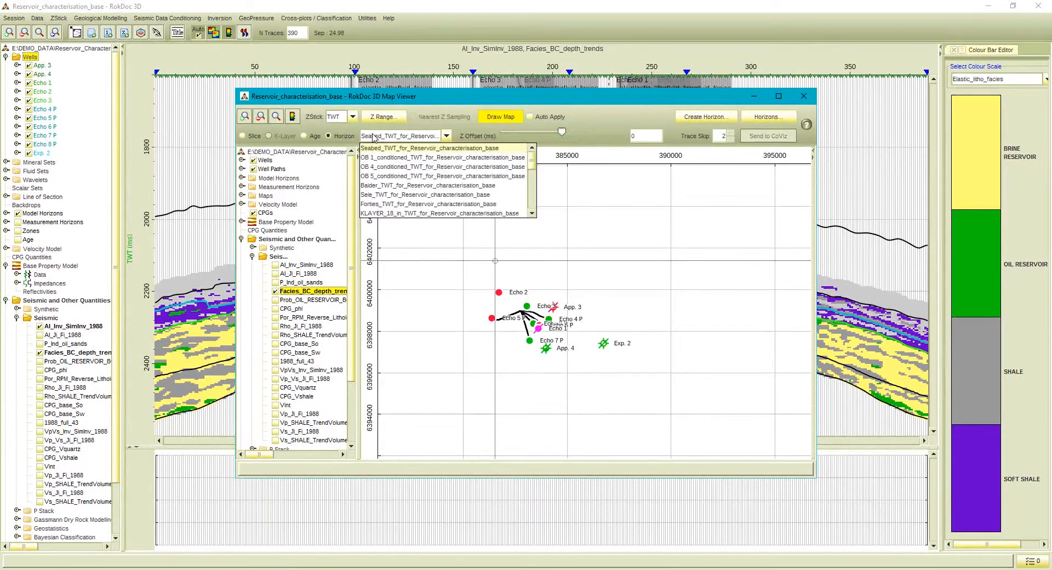
left_click(381, 204)
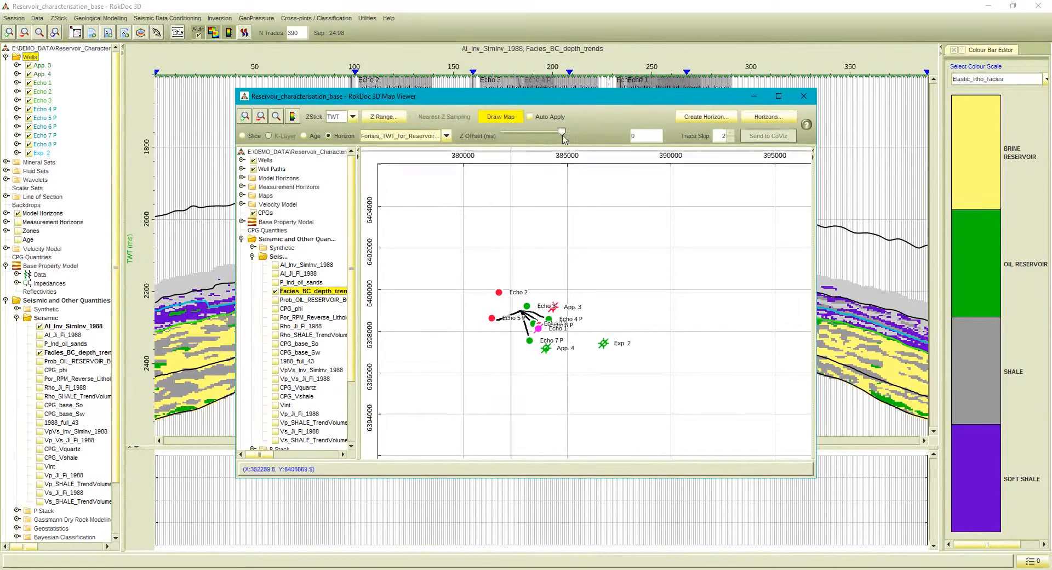
type("20")
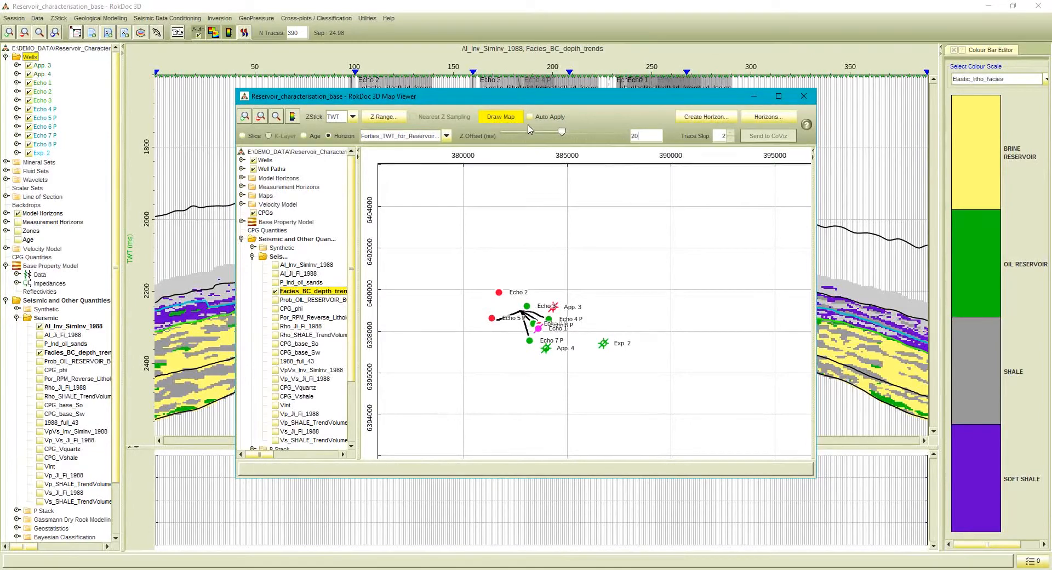
left_click(514, 118)
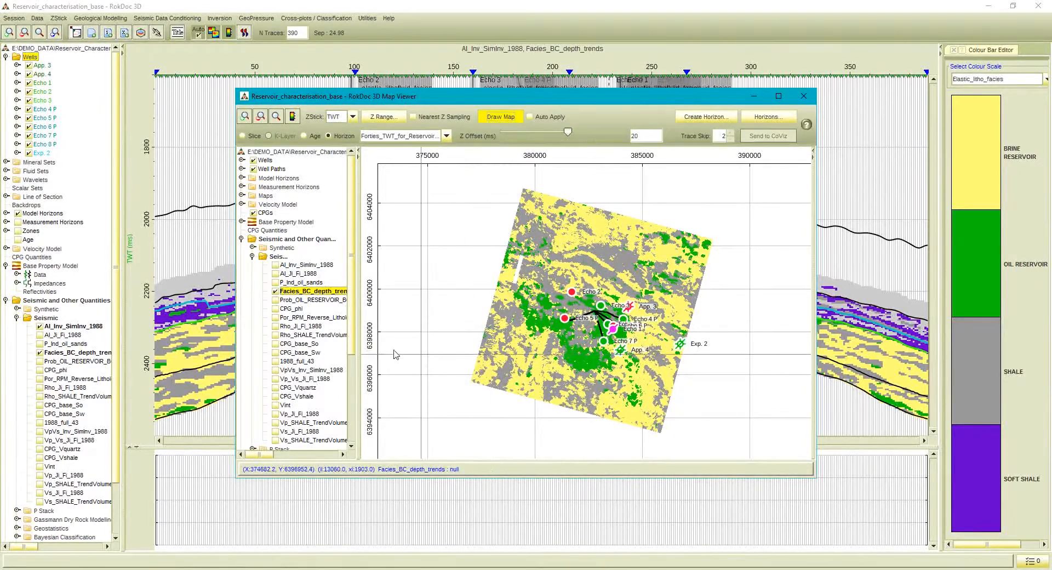
Draw the map of the Oil_sand_thickness attribute and examine it around the wells.
scroll(348, 362, "down", 1)
left_click_drag(349, 361, 352, 441)
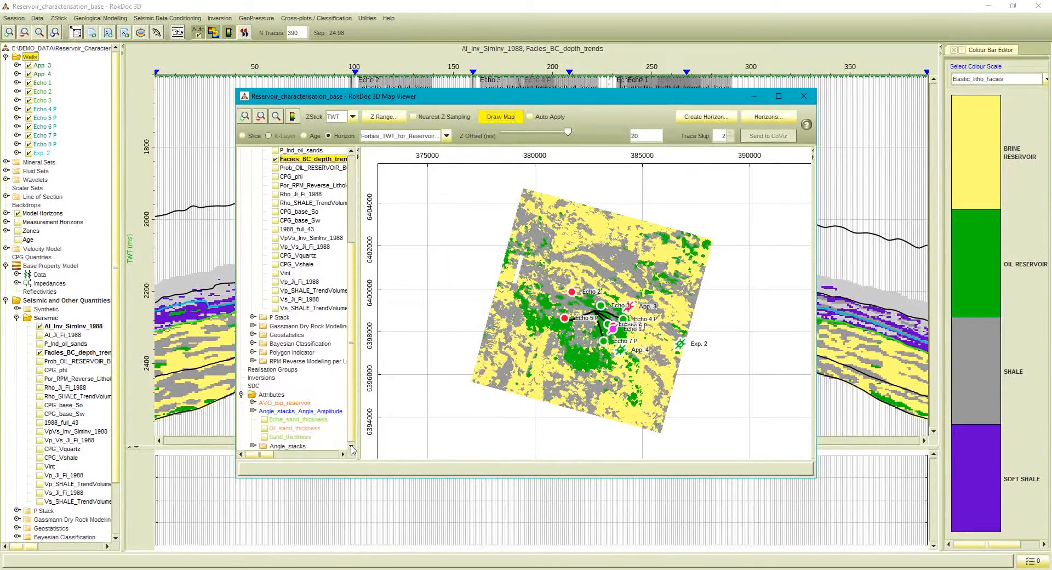
left_click(265, 428)
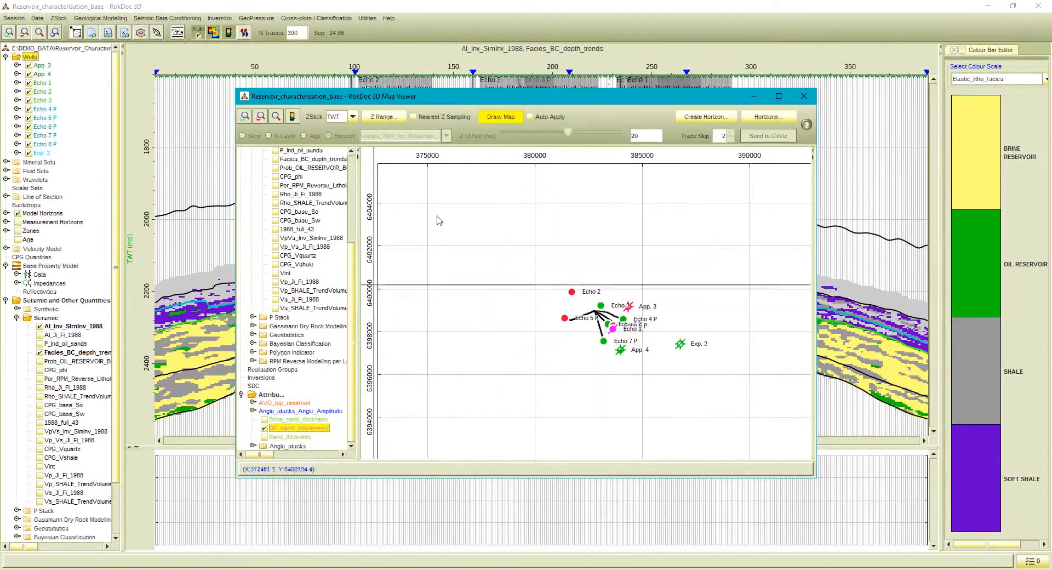
left_click(491, 118)
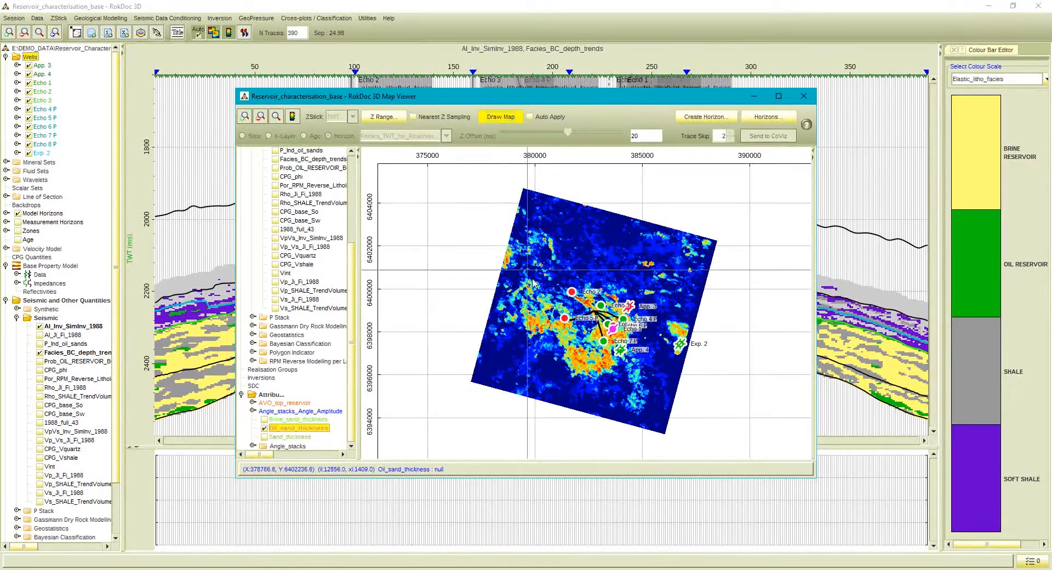
left_click(292, 116)
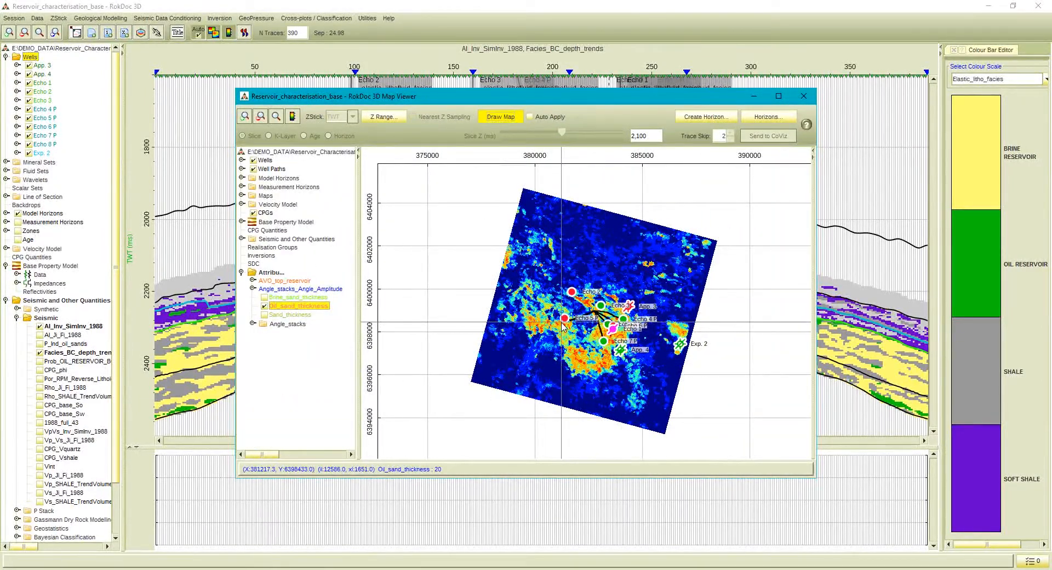
Deselect the Oil_sand_thickness attribute and select the Prob_OIL_RESERVOIR_BC_depth_trends volume in the map viewer.
left_click(265, 307)
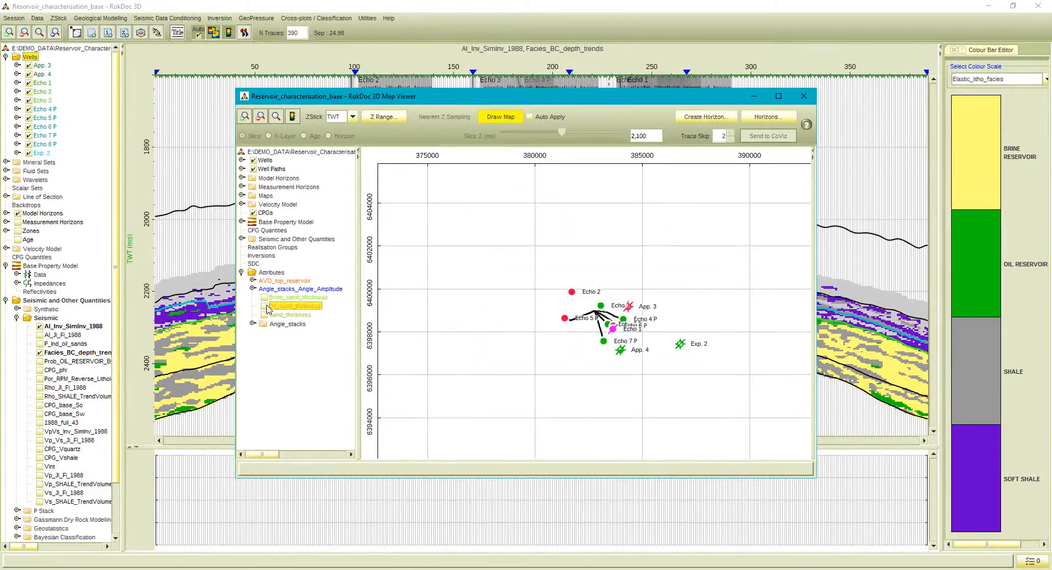
left_click(242, 239)
left_click(253, 256)
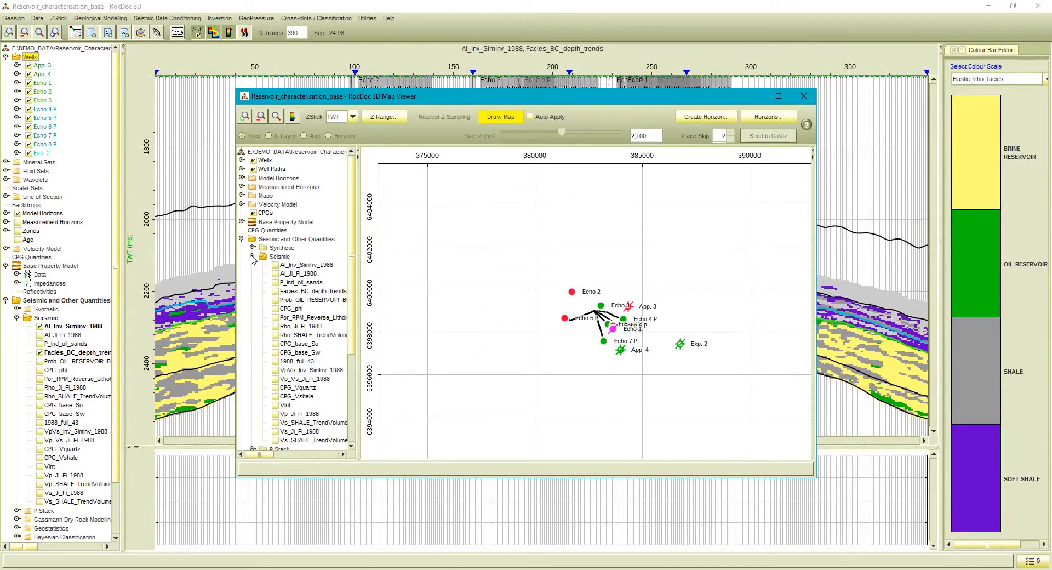
left_click(275, 301)
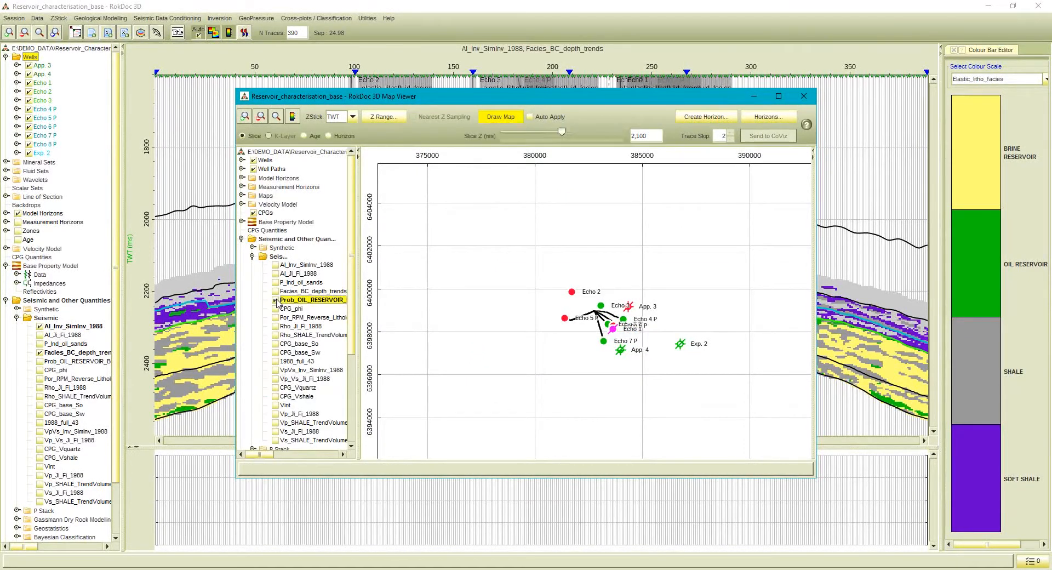
Draw the oil reservoir probability map along the Forties TWT horizon with a Z offset of 20 ms, and close the map viewer.
left_click(334, 137)
left_click(377, 138)
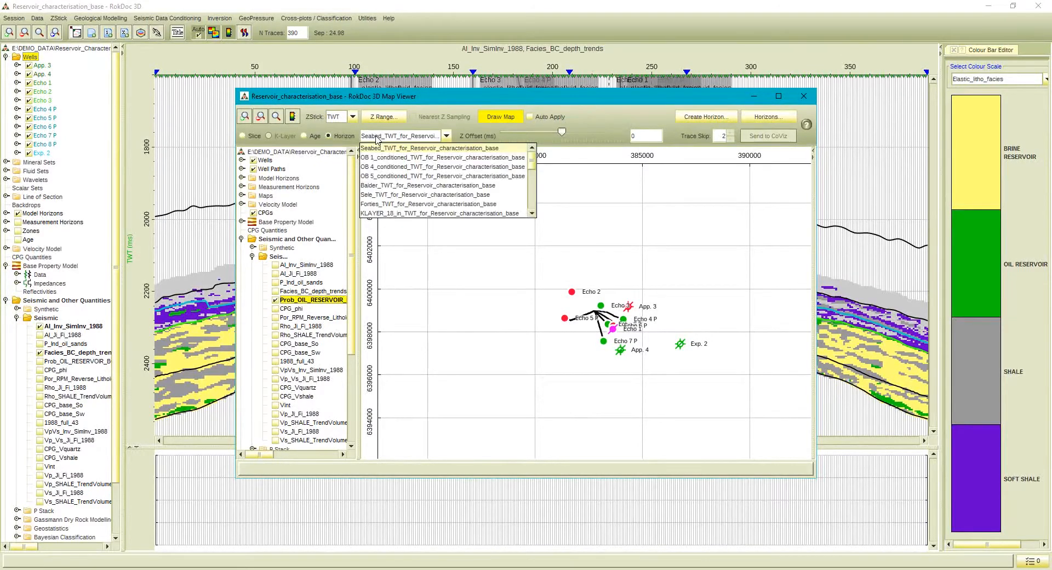
left_click(383, 201)
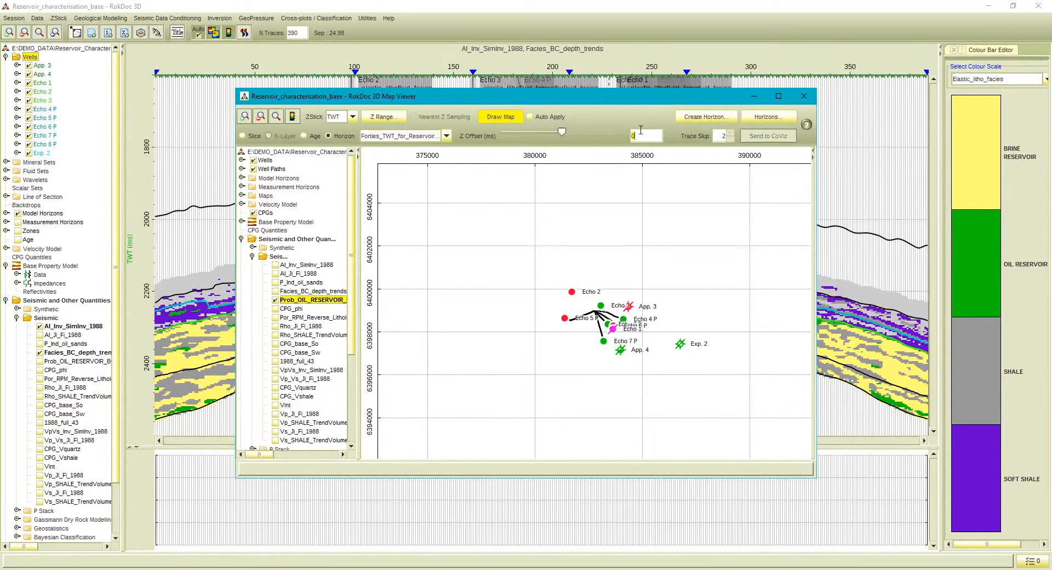
left_click(506, 118)
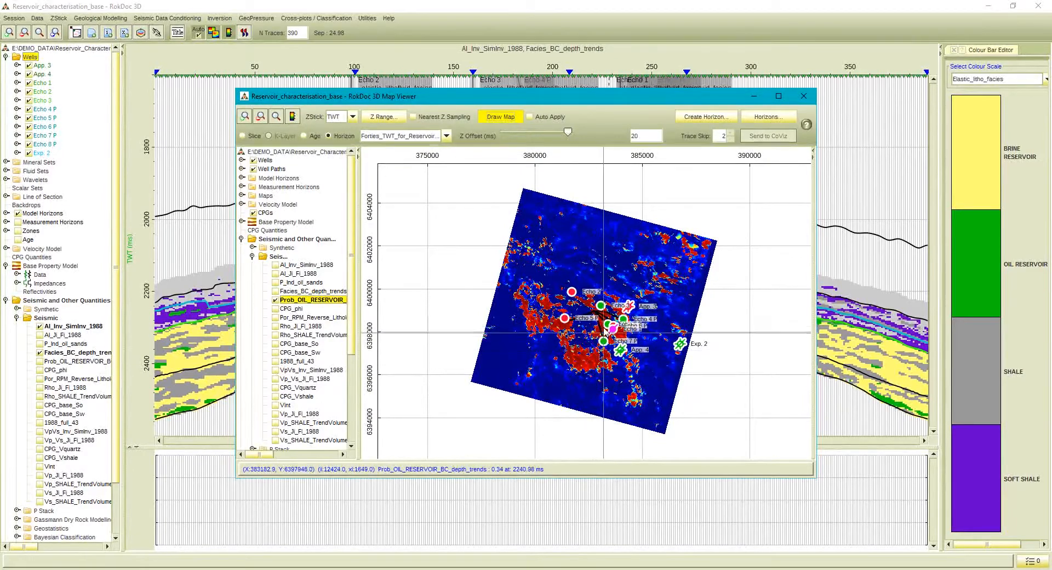
left_click(803, 96)
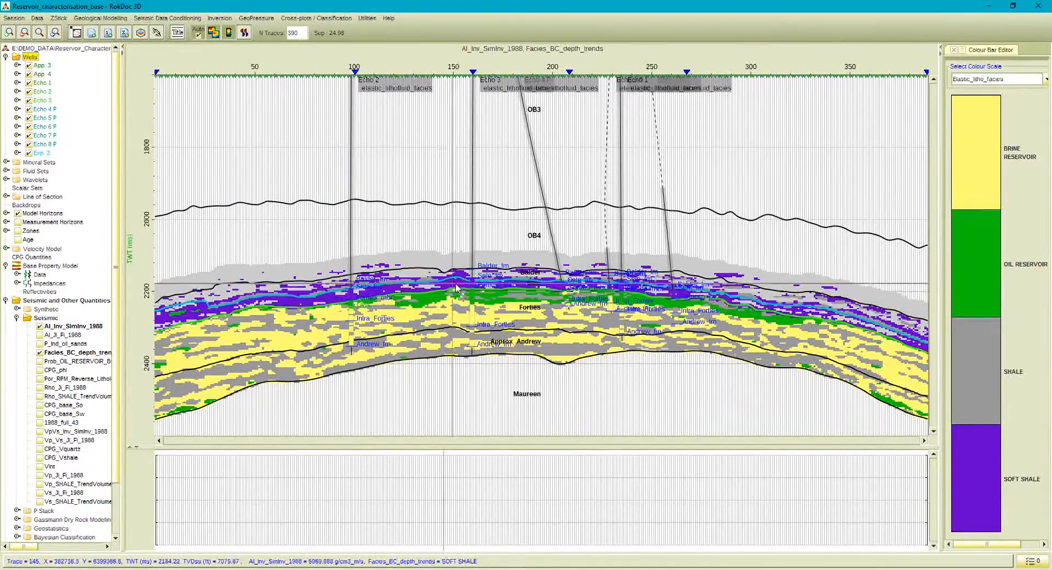
Open a new cross-plot and load the saved view AI_VpVs_iRPT.
left_click(337, 18)
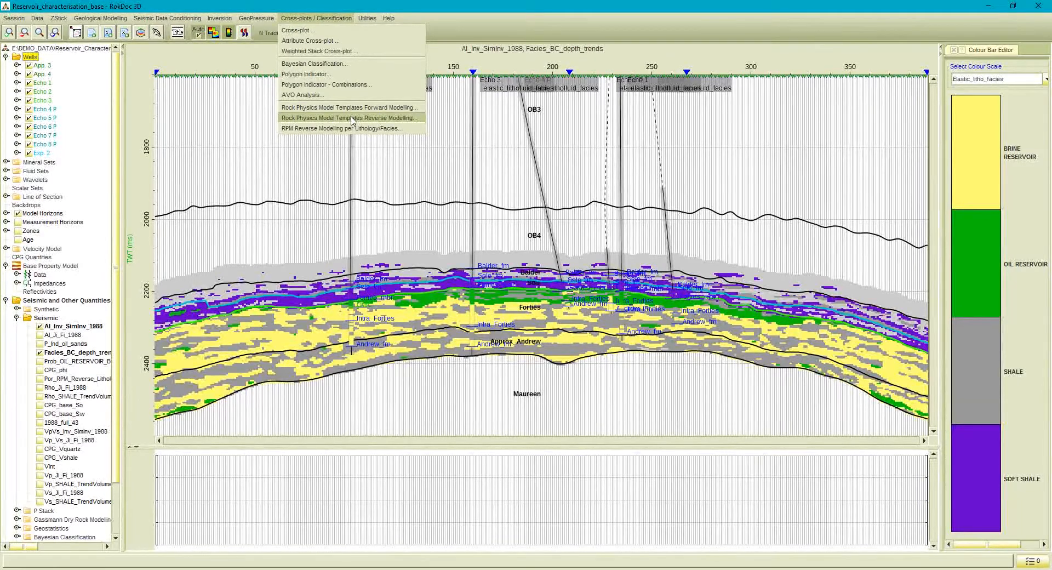
left_click(298, 31)
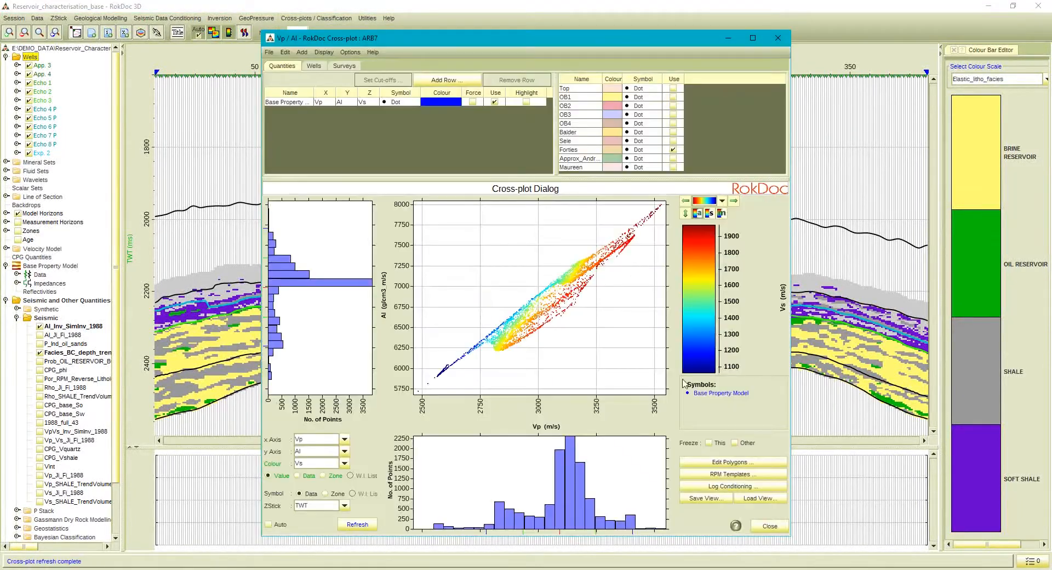
left_click(760, 498)
left_click(529, 285)
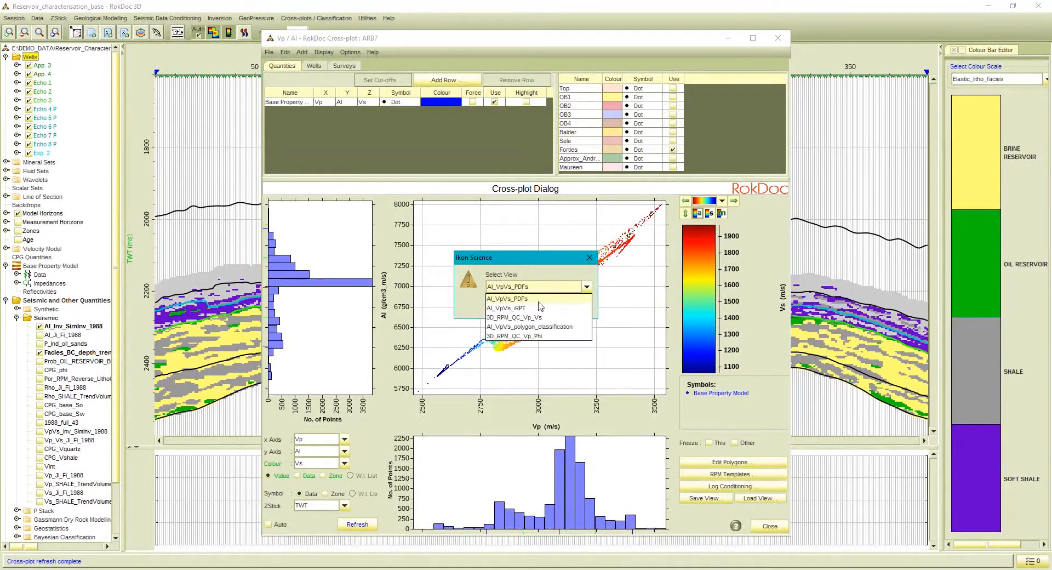
left_click(524, 307)
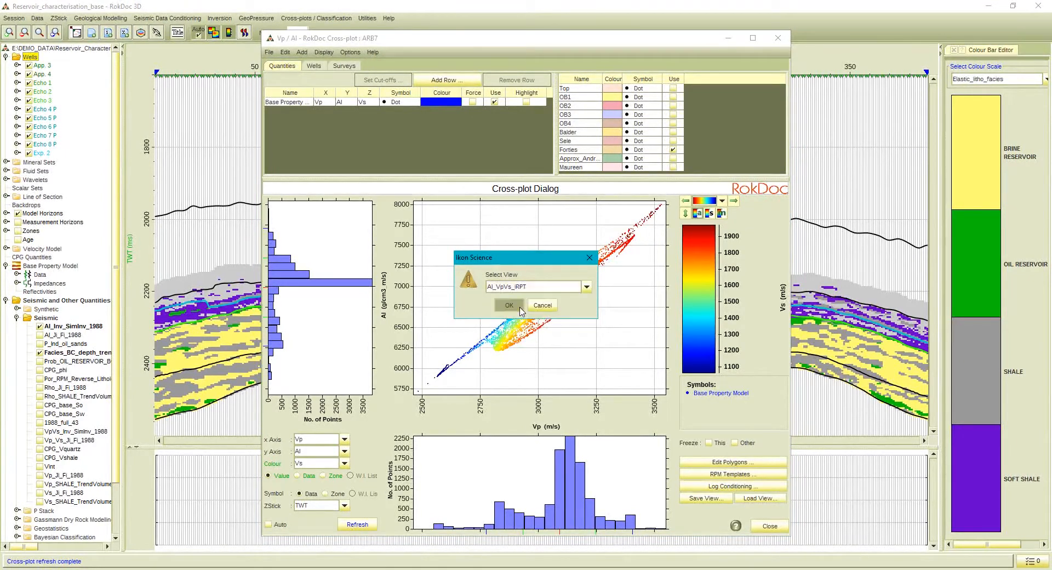
left_click(543, 305)
left_click(535, 308)
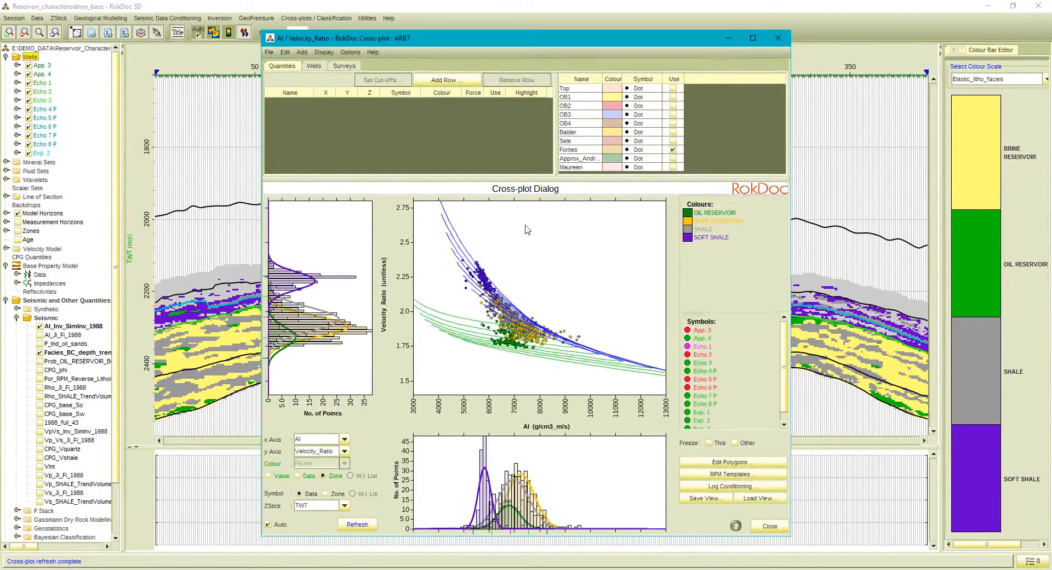
Examine the wells' AI versus velocity ratio points against the rock physics template curves in an enlarged plot, and close the cross-plot.
left_click(315, 66)
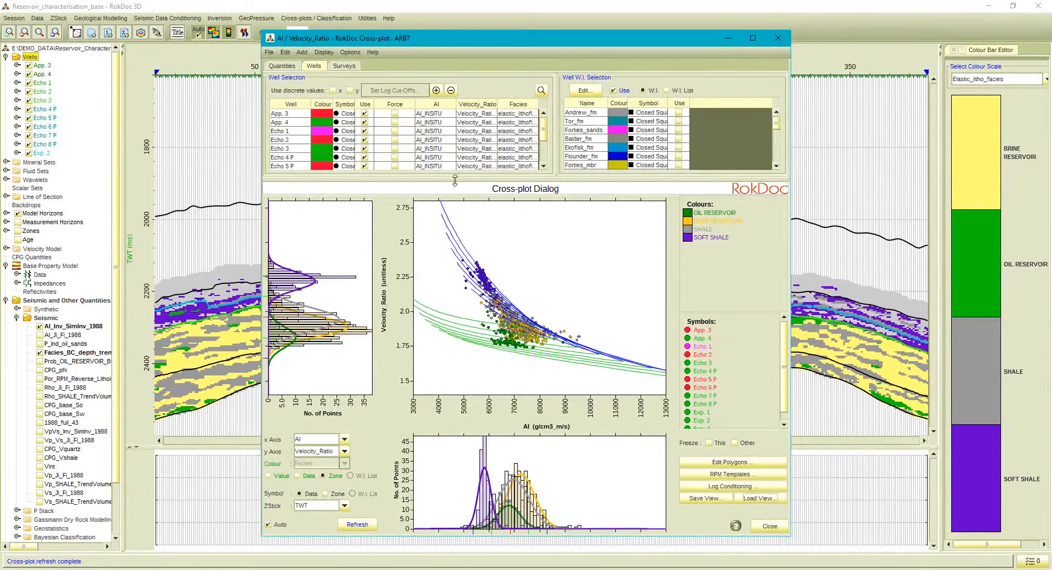
left_click_drag(454, 179, 456, 40)
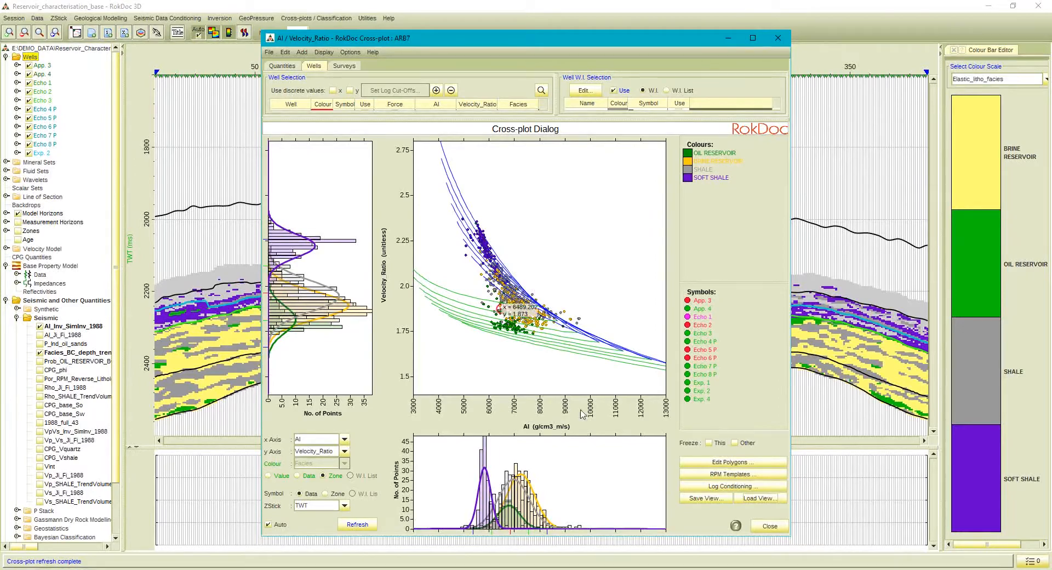
left_click(770, 526)
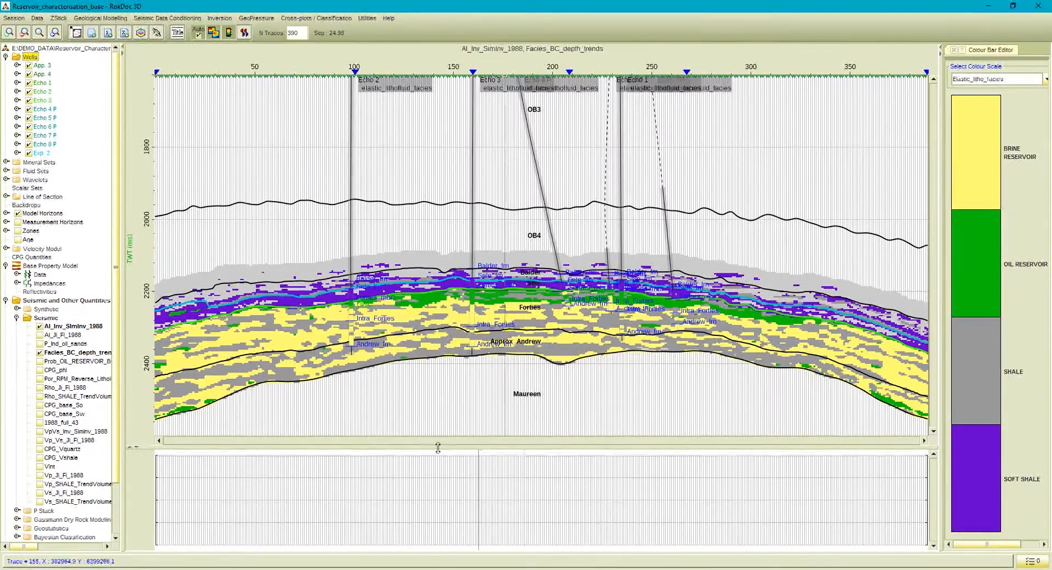
Display the Por_RPM_Reverse_Lithology_Facies porosity volume on the section, toggling it to compare with the facies classification.
left_click(40, 379)
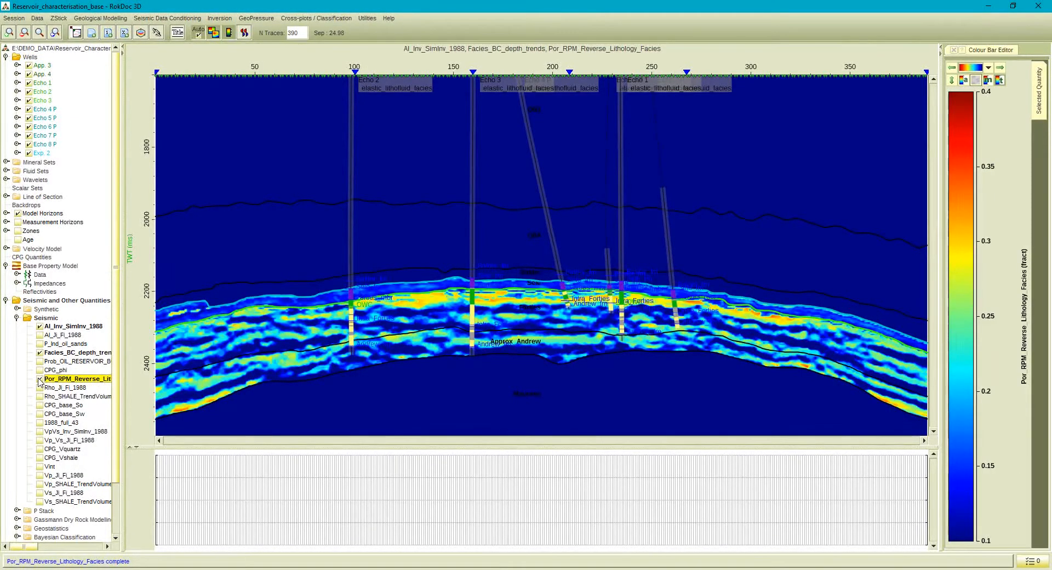
left_click(39, 379)
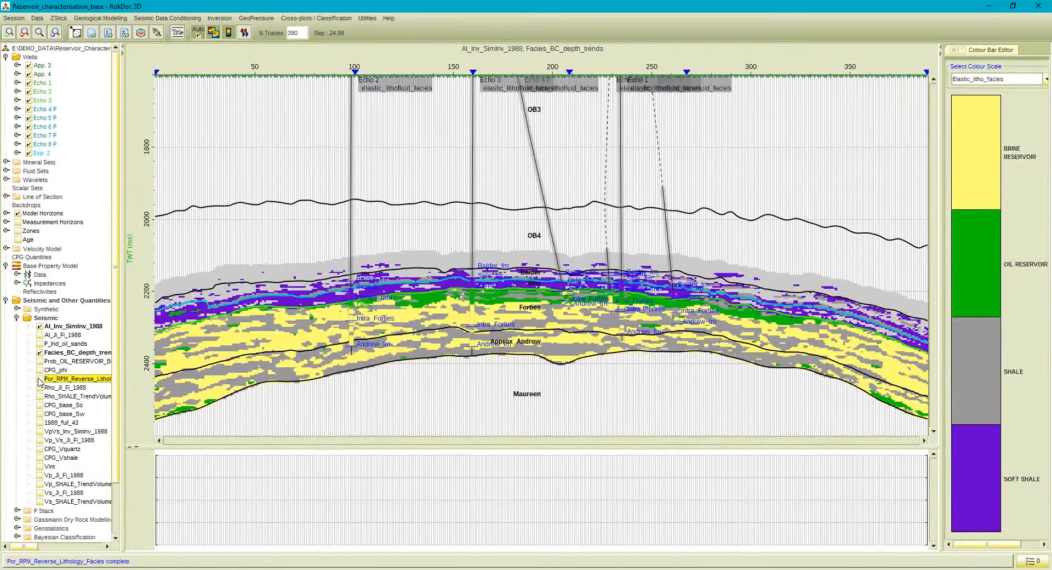
left_click(39, 379)
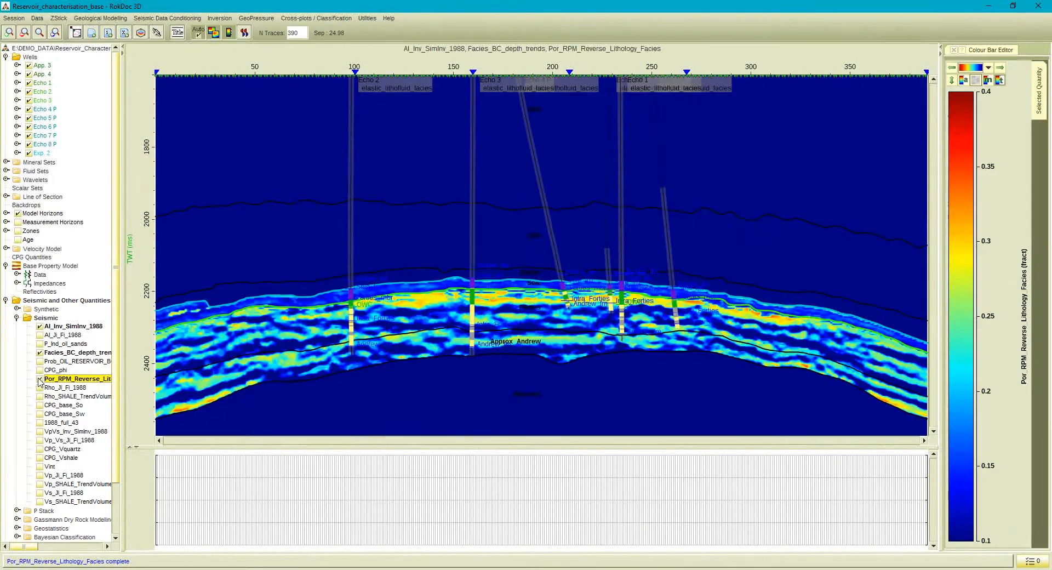
Open the map viewer and select the seismic volume Por_RPM_Reverse_Lithology_Facies for mapping.
left_click(76, 33)
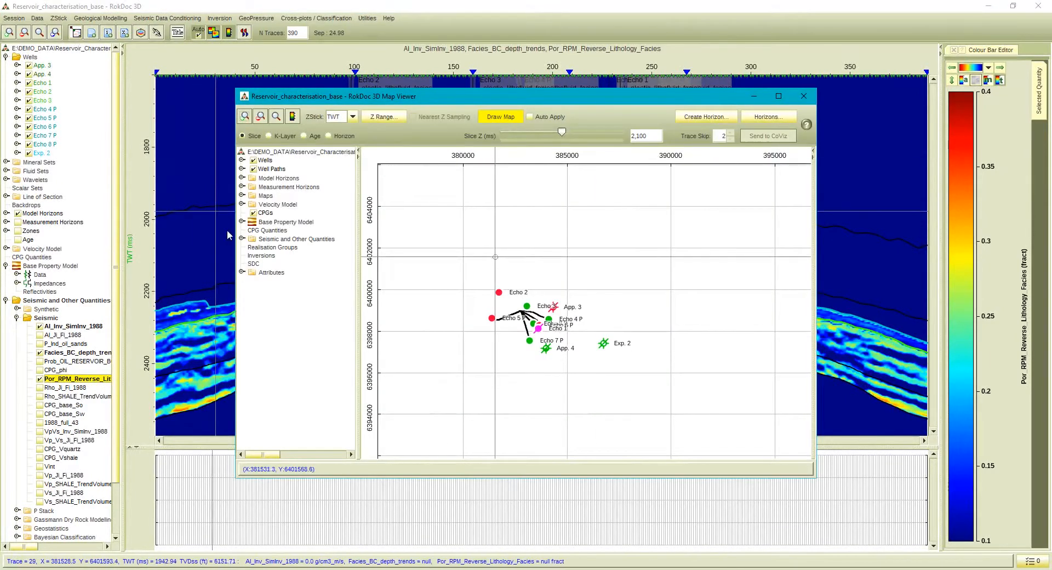
left_click(243, 239)
left_click(252, 256)
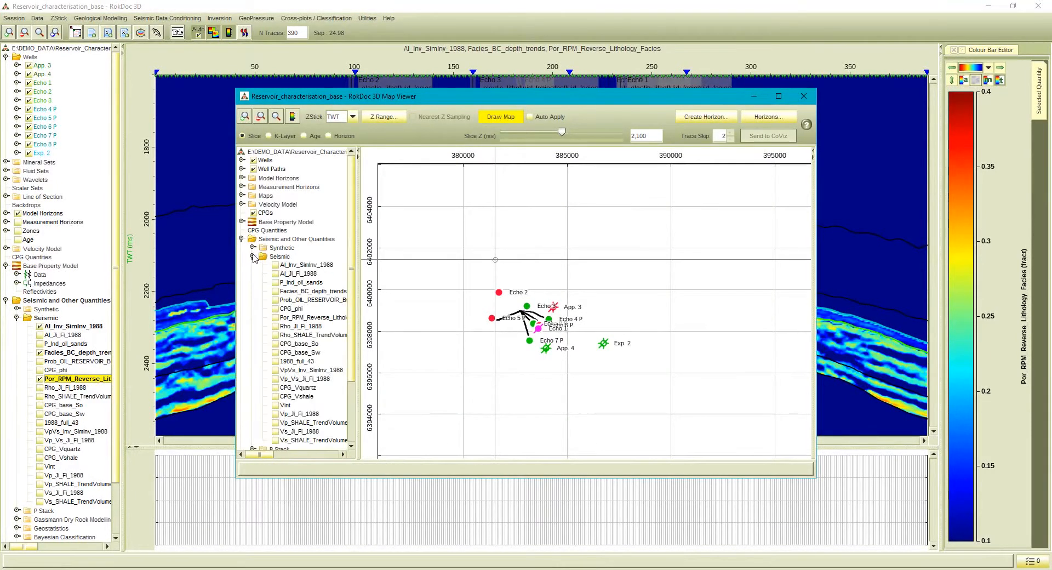
left_click(275, 317)
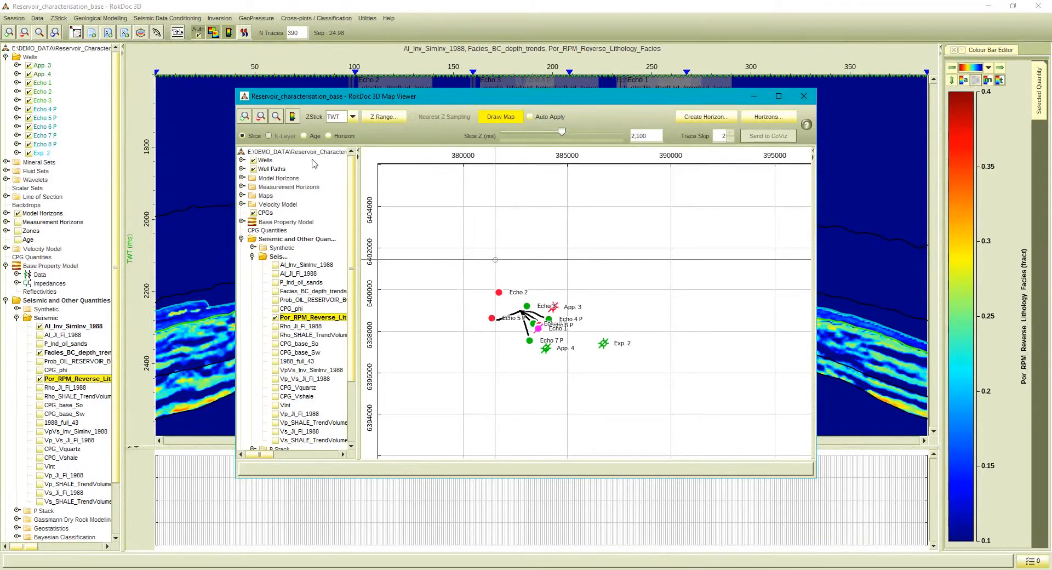
Draw the porosity map along the Forties TWT horizon with a Z offset of 20 ms, and close the map viewer.
left_click(344, 137)
left_click(447, 135)
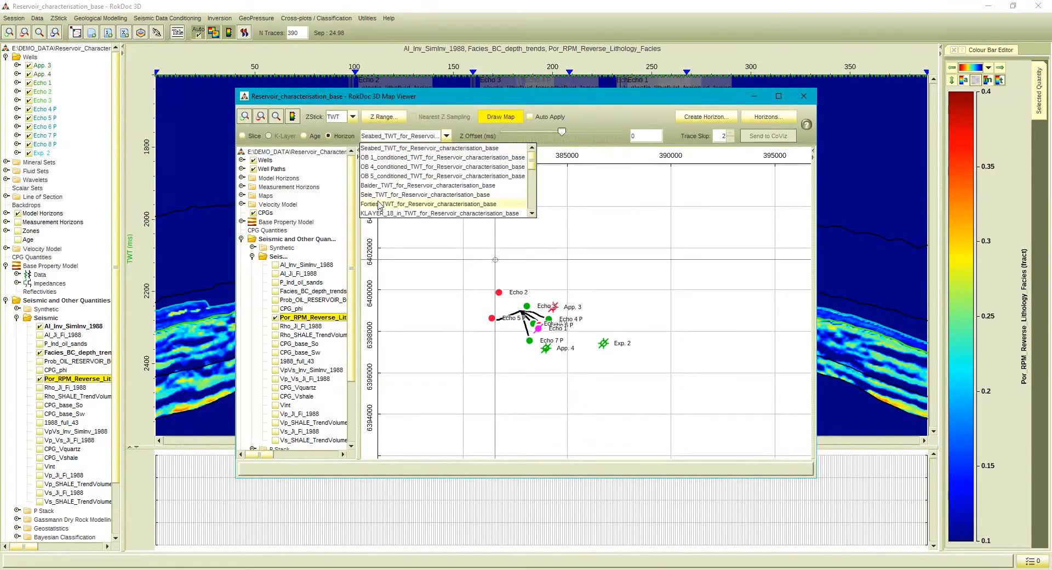
left_click(416, 161)
double_click(659, 138)
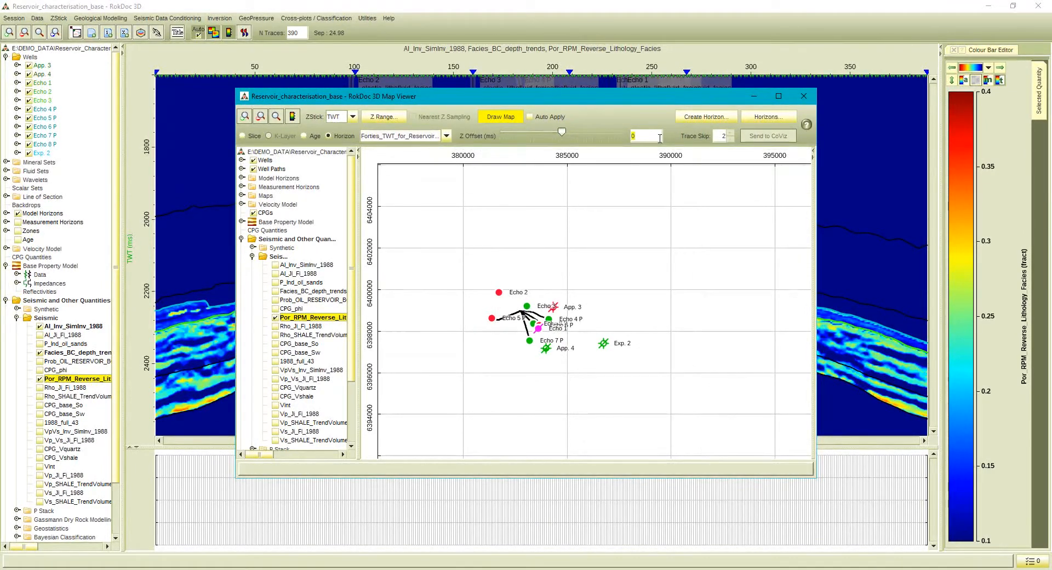
left_click(518, 116)
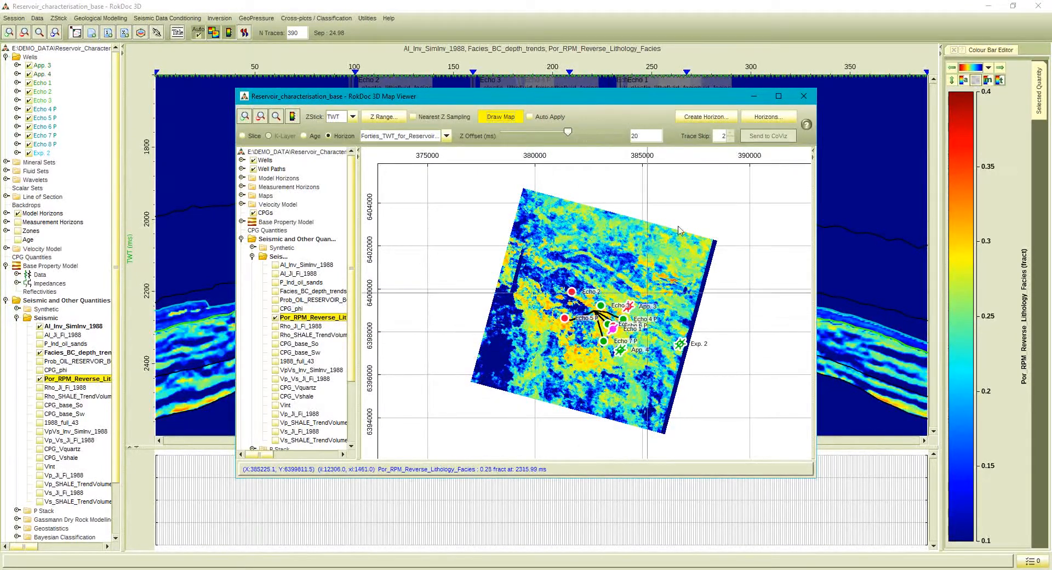
left_click(802, 97)
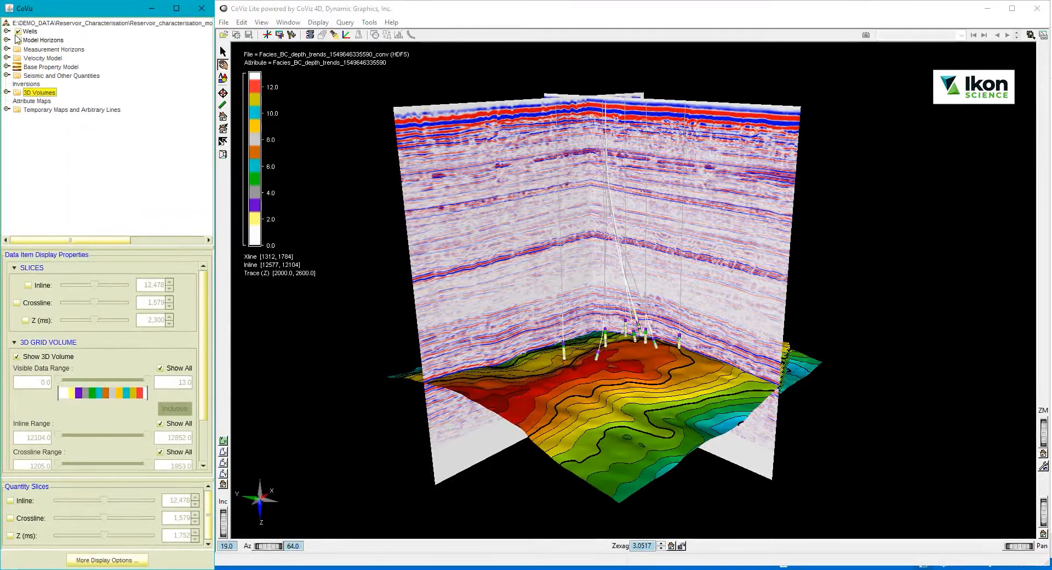
Switch to CoViz and move the inline slice of the 1988_full_43 3D volume to 12,299.
left_click(7, 31)
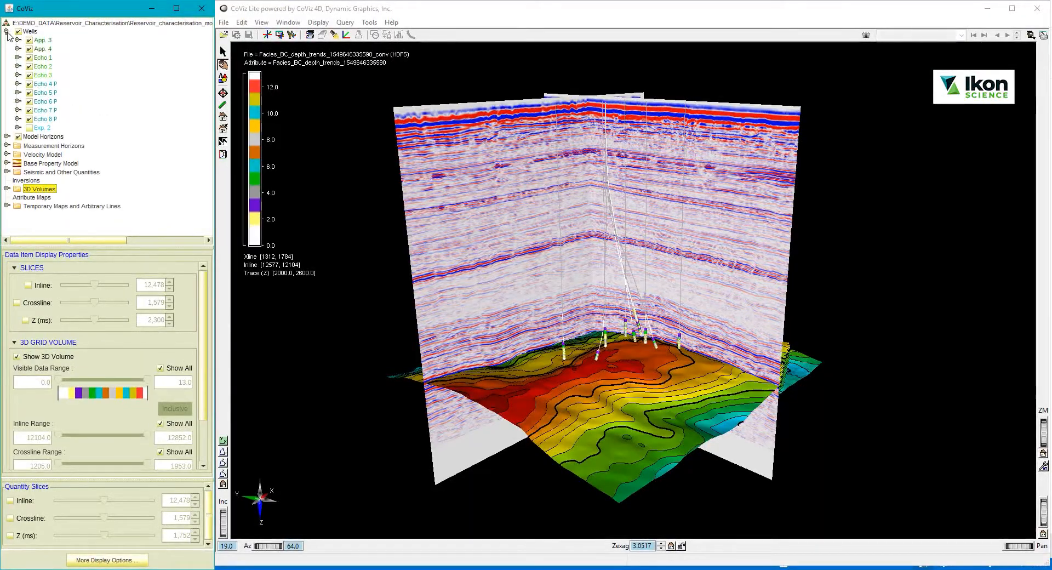
left_click(7, 31)
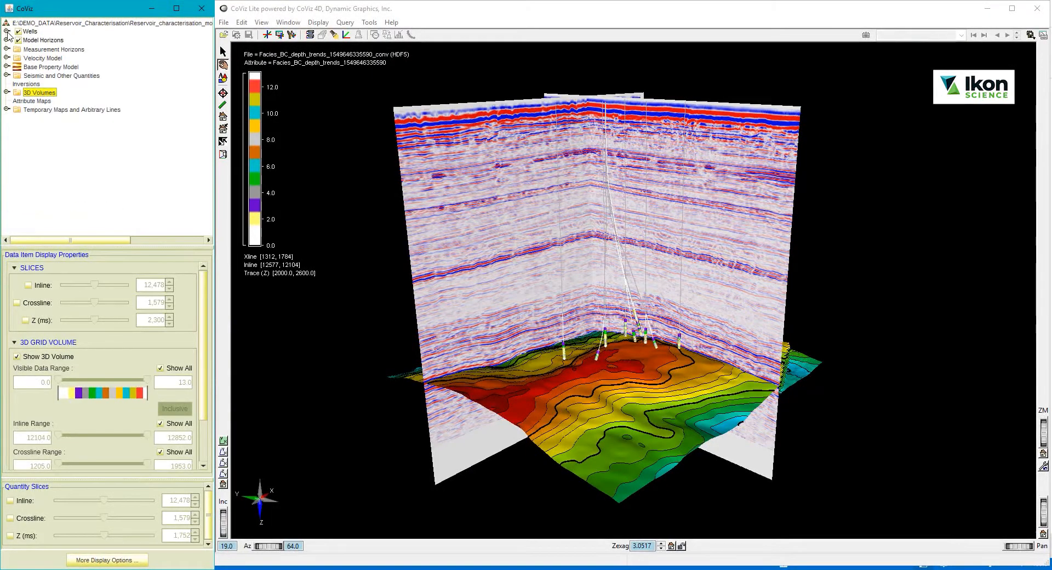
left_click(6, 76)
left_click(6, 92)
left_click(48, 56)
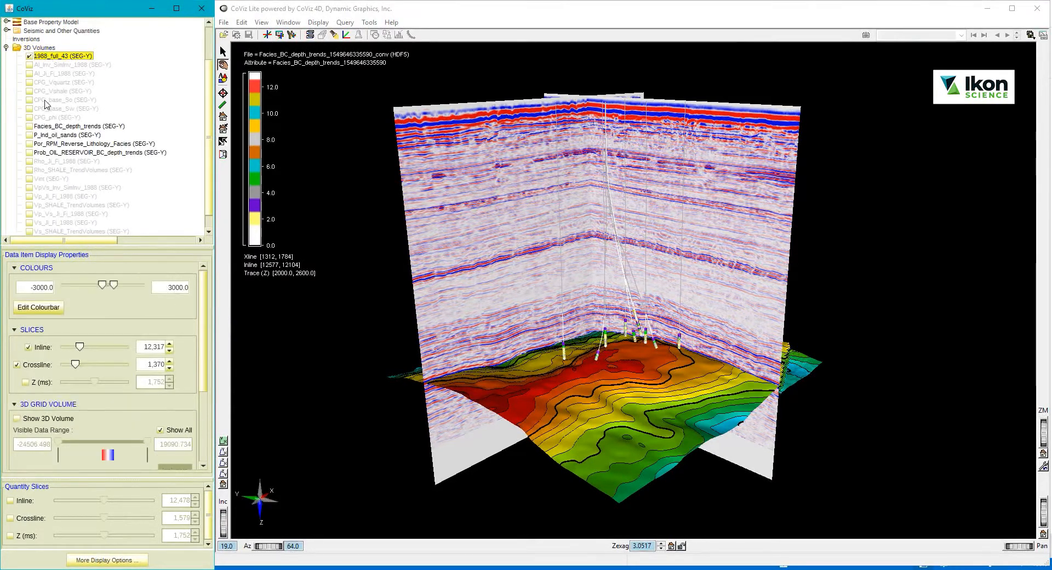
mouse_move(79, 346)
left_mouse_down()
mouse_move(104, 351)
mouse_move(81, 351)
left_mouse_up()
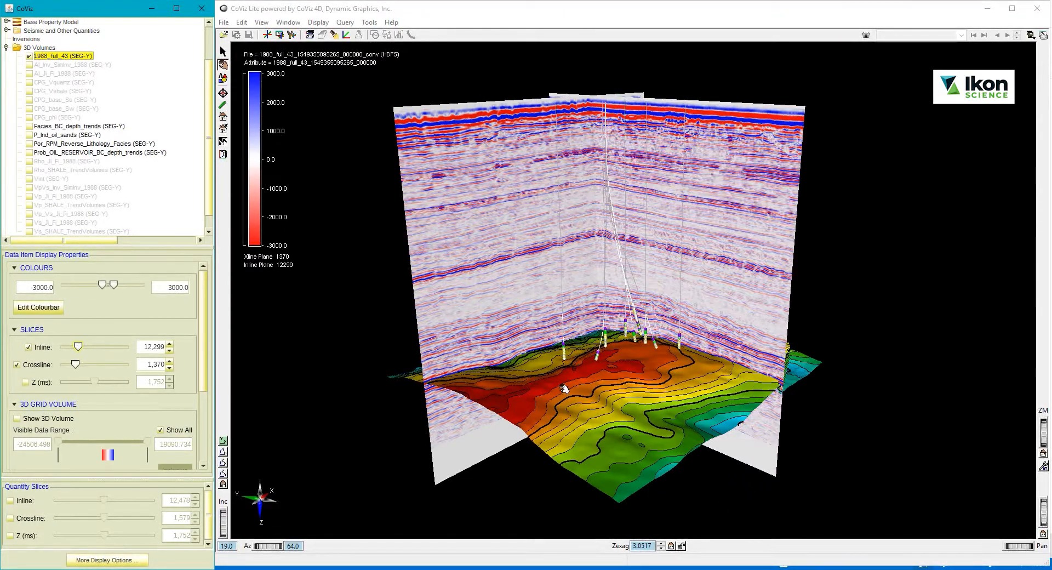
Display the Facies_BC_depth_trends 3D volume with the seismic slices and examine it up close around the wells.
scroll(614, 363, "up", 2)
scroll(614, 363, "up", 7)
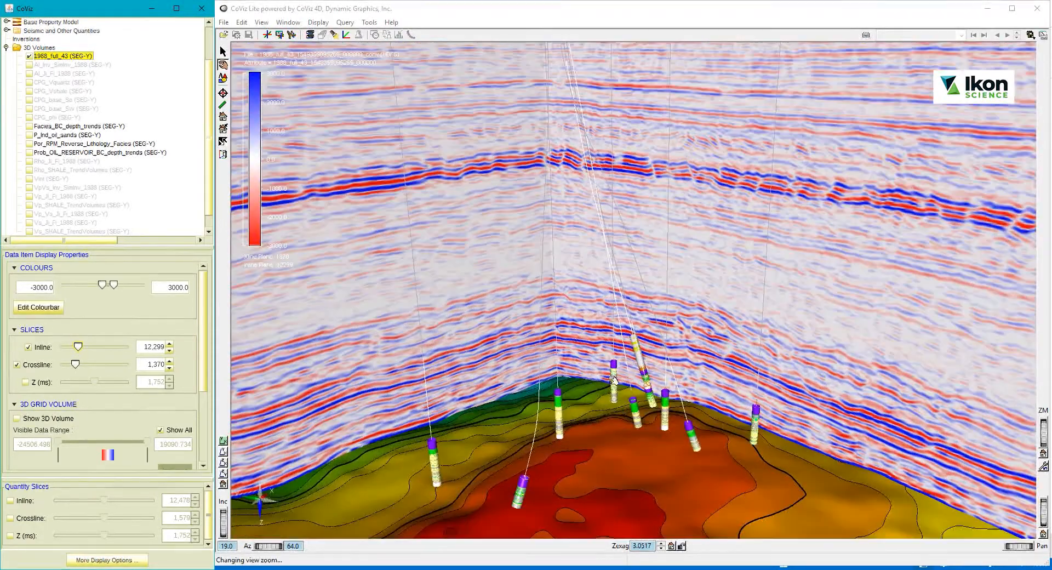
left_click_drag(609, 390, 424, 212)
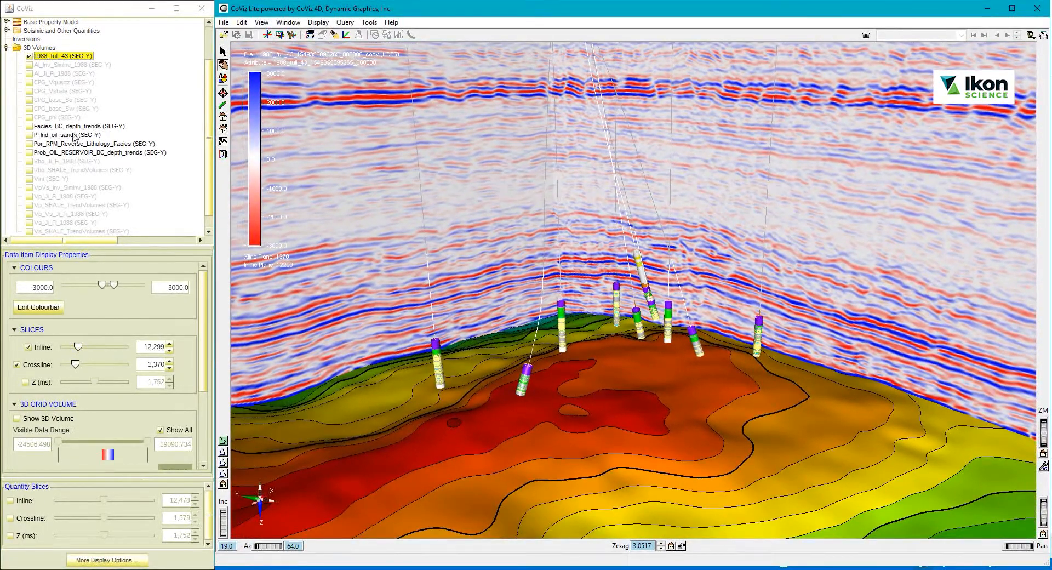
left_click(30, 126)
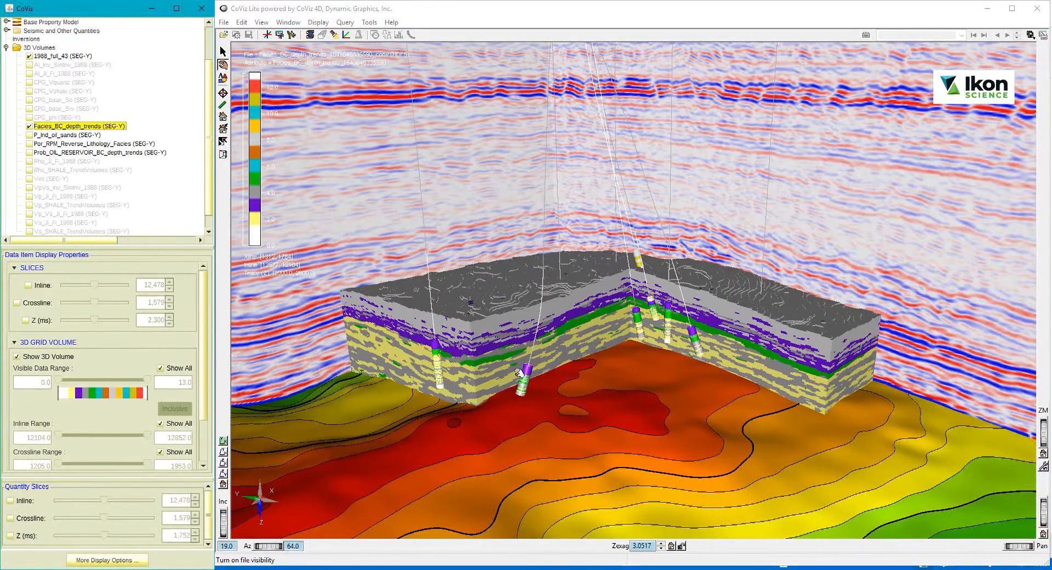
mouse_move(525, 374)
left_mouse_down()
mouse_move(540, 374)
mouse_move(510, 368)
left_mouse_up()
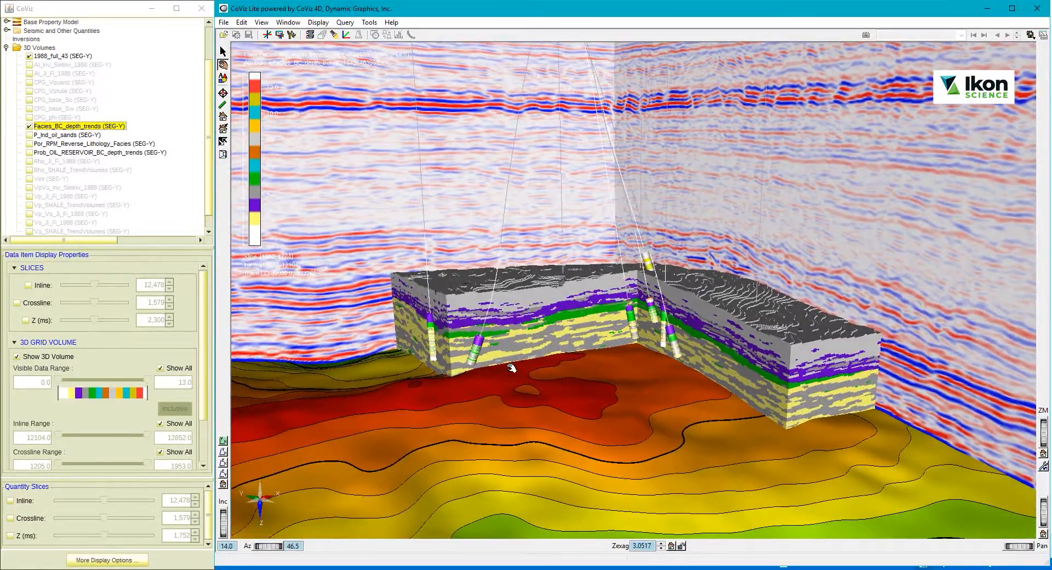